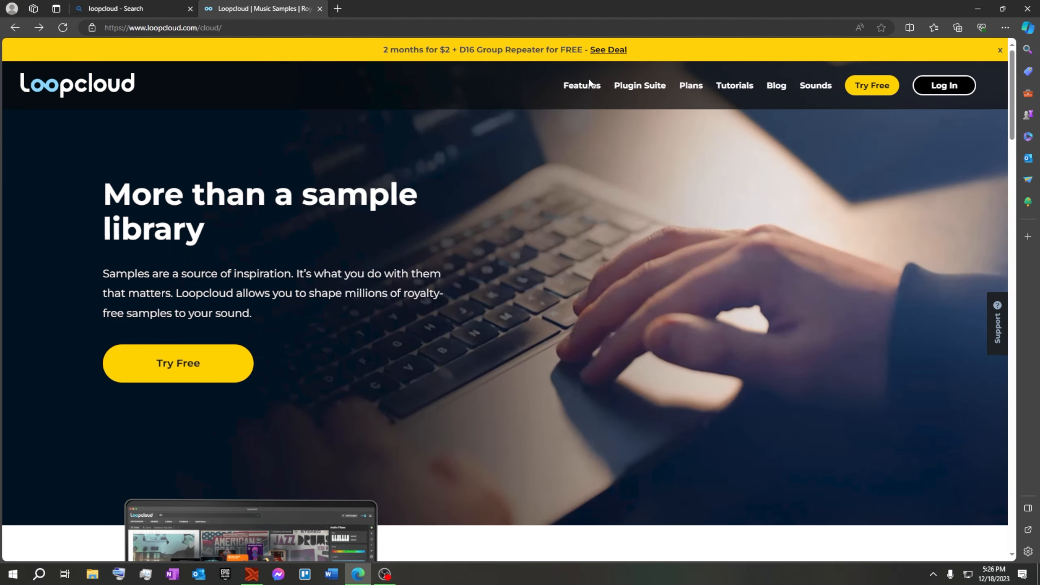
Step: Look through the Loopcloud home page from the introduction down to the artist testimonials and footer
scroll(598, 301, down, 6)
scroll(599, 301, down, 11)
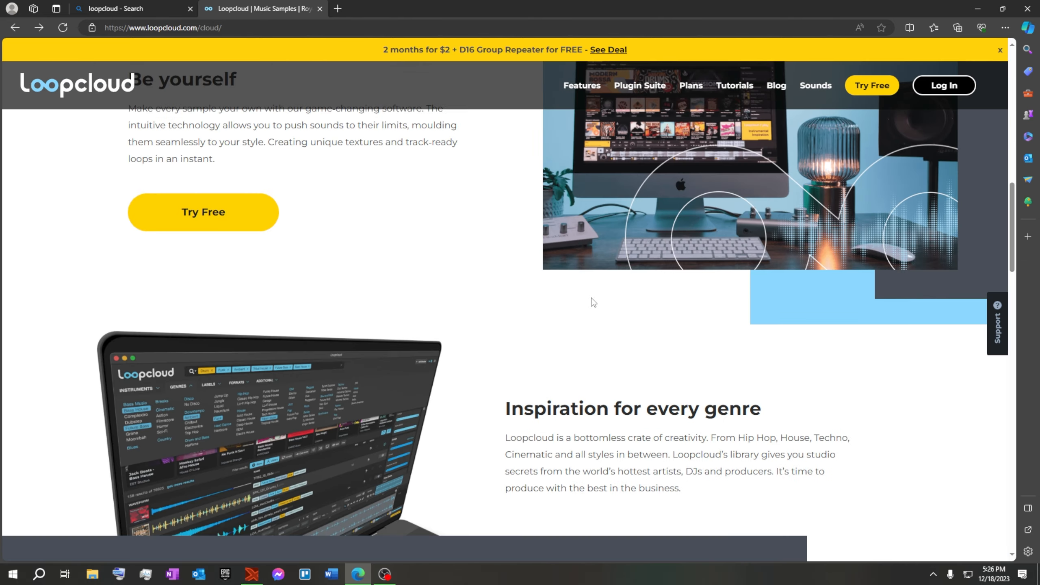
scroll(487, 320, down, 14)
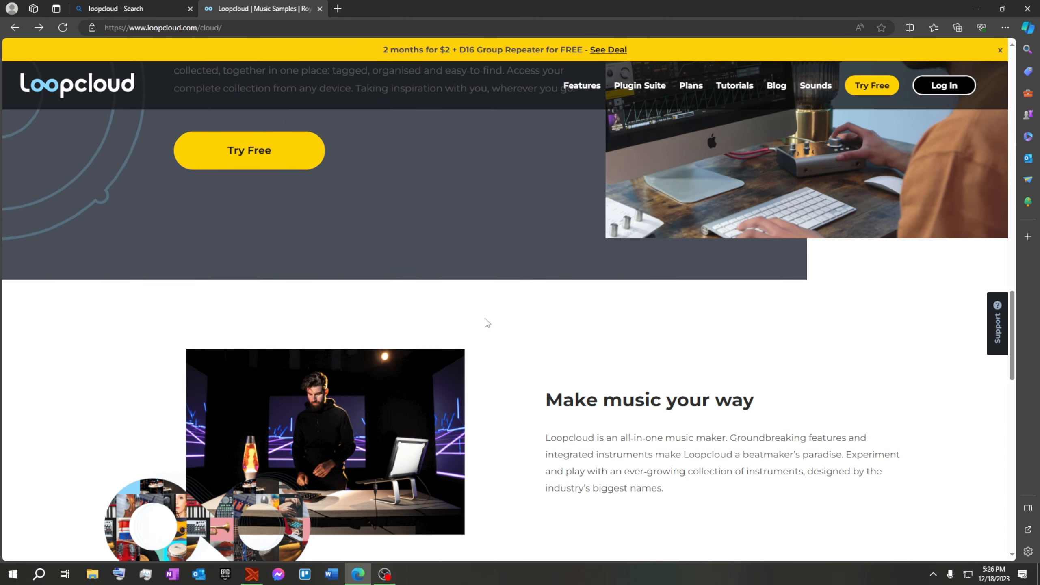
scroll(483, 321, down, 5)
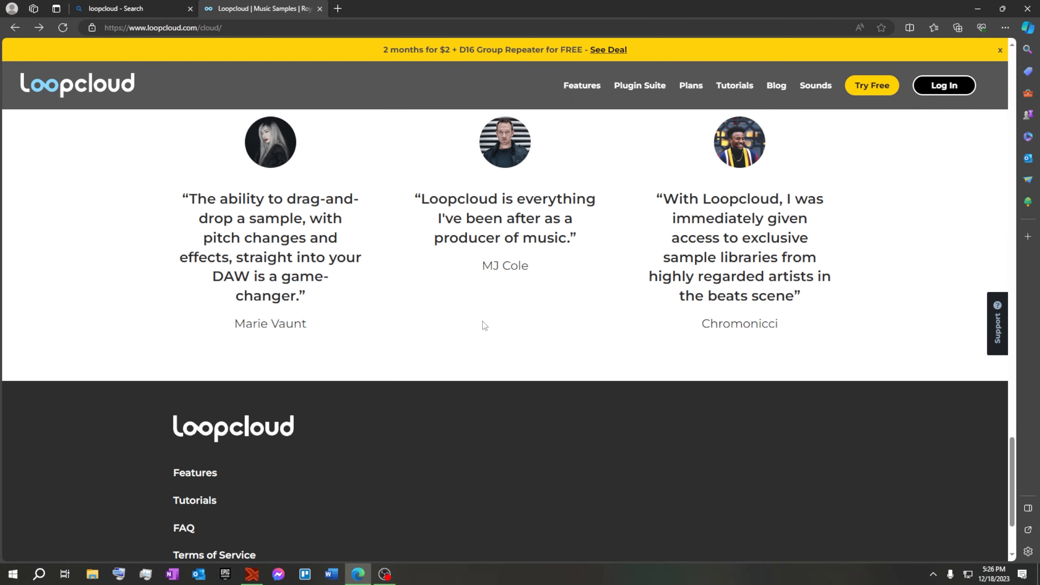
scroll(482, 321, up, 11)
scroll(482, 322, up, 15)
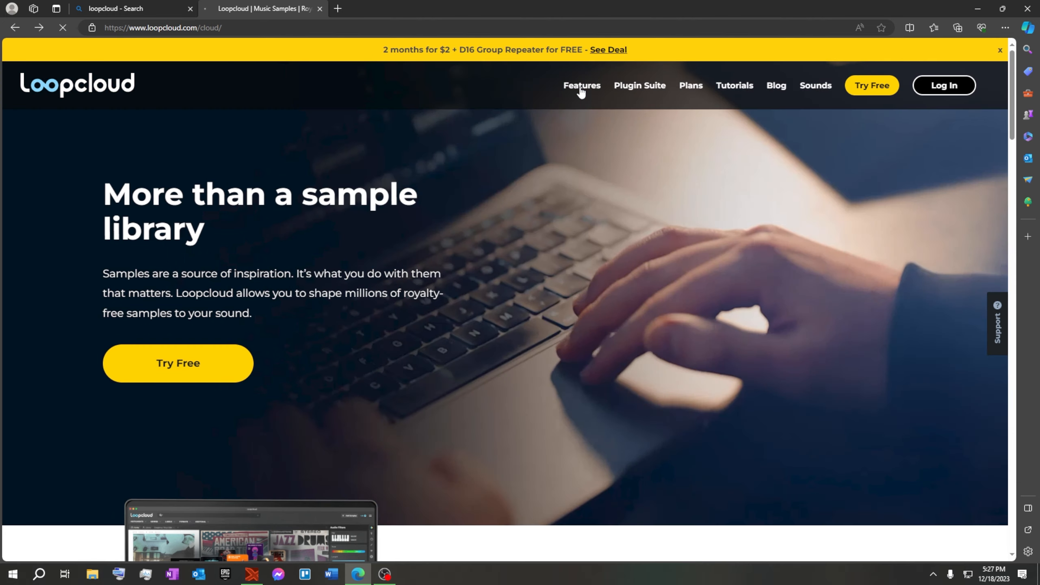
Step: Open the Loopcloud website's Features page and look through its feature descriptions
click(580, 87)
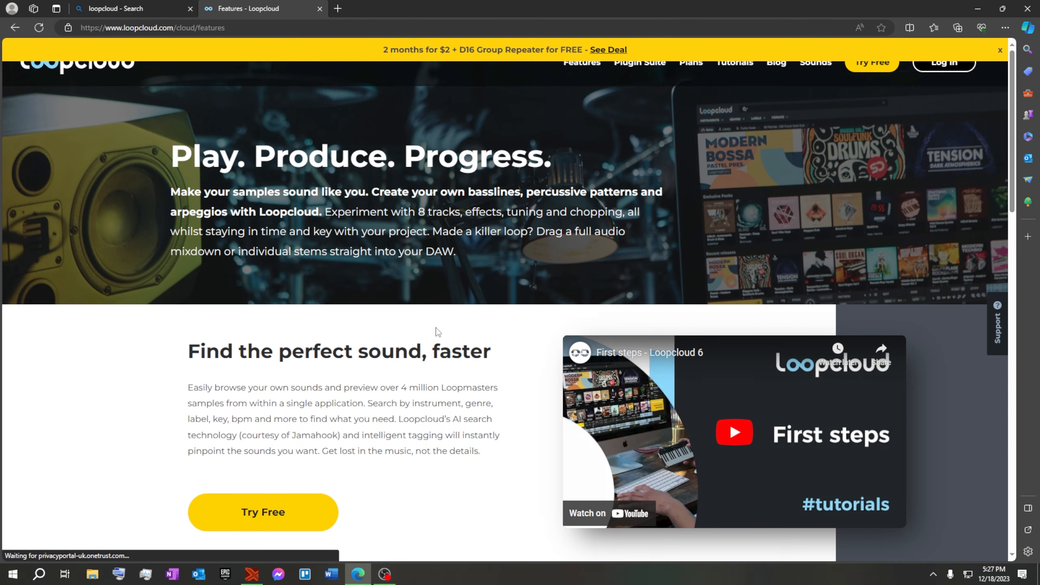
scroll(507, 411, down, 10)
scroll(508, 410, up, 4)
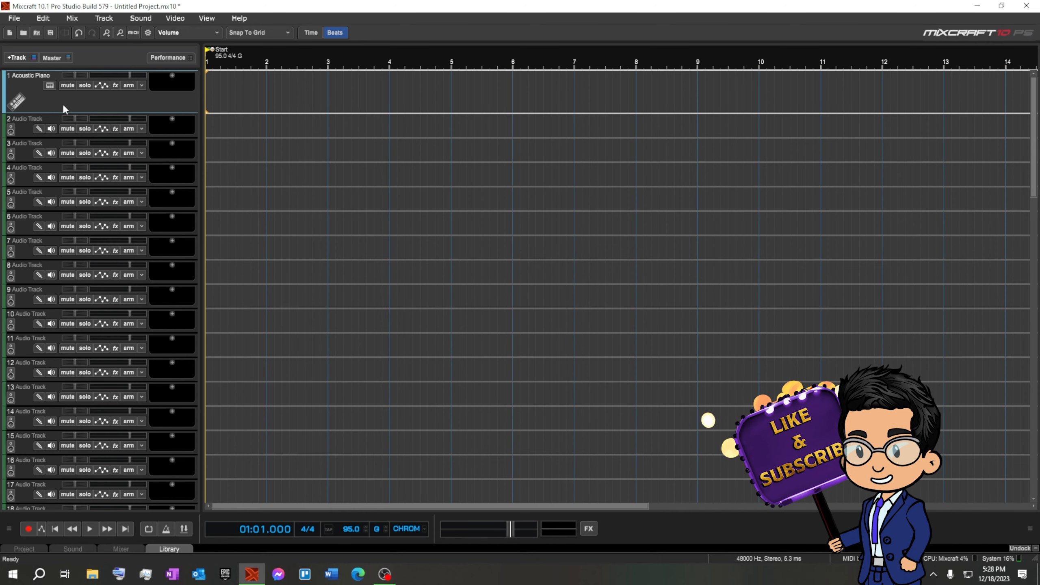
Step: Switch to Mixcraft and load the Loopcloud (VST3) instrument from the VSTi Instruments category onto track 1, replacing Acoustic Piano
click(50, 87)
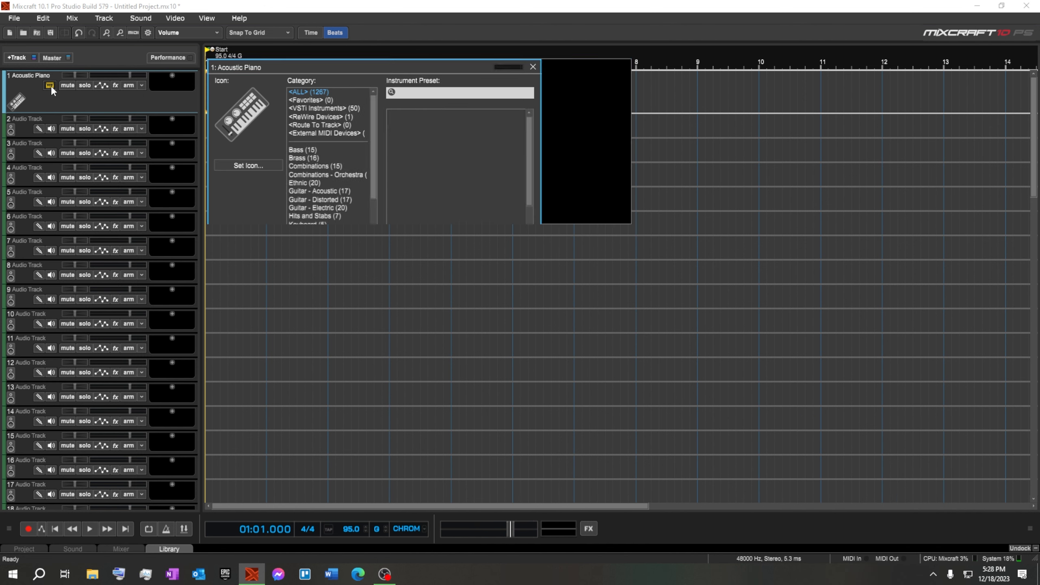
click(338, 110)
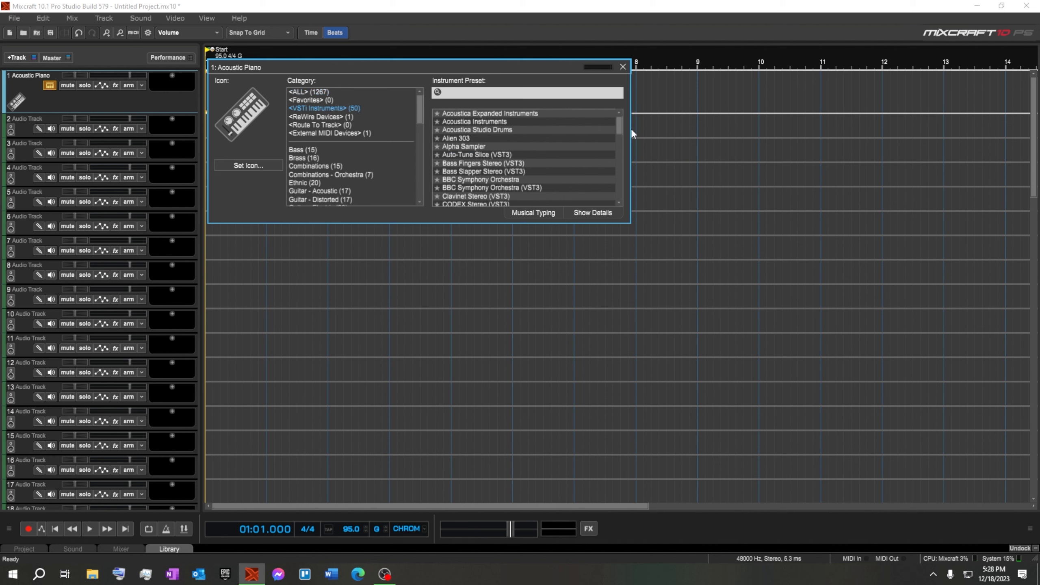
drag(619, 129, 615, 160)
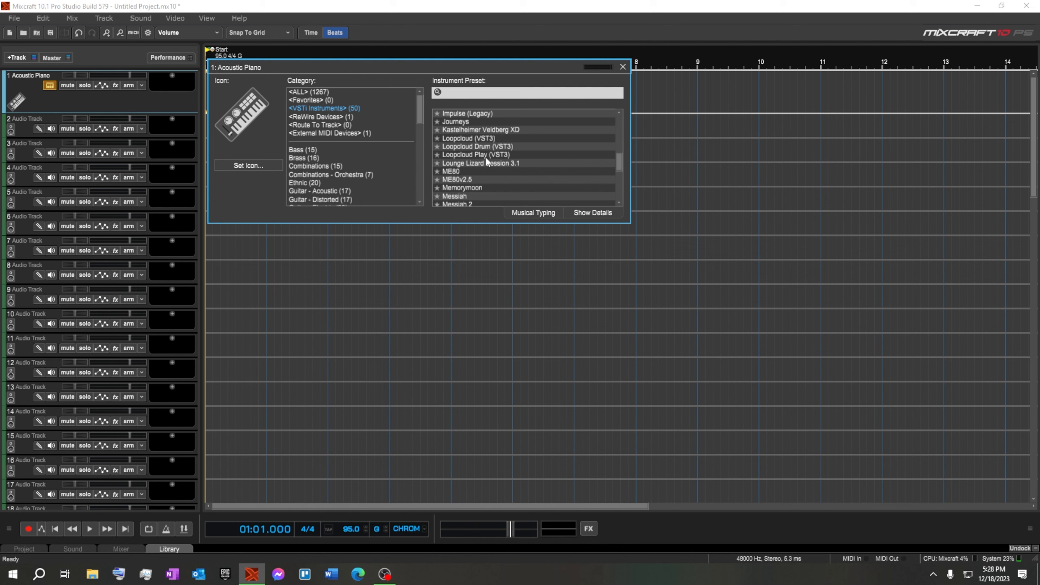
click(468, 139)
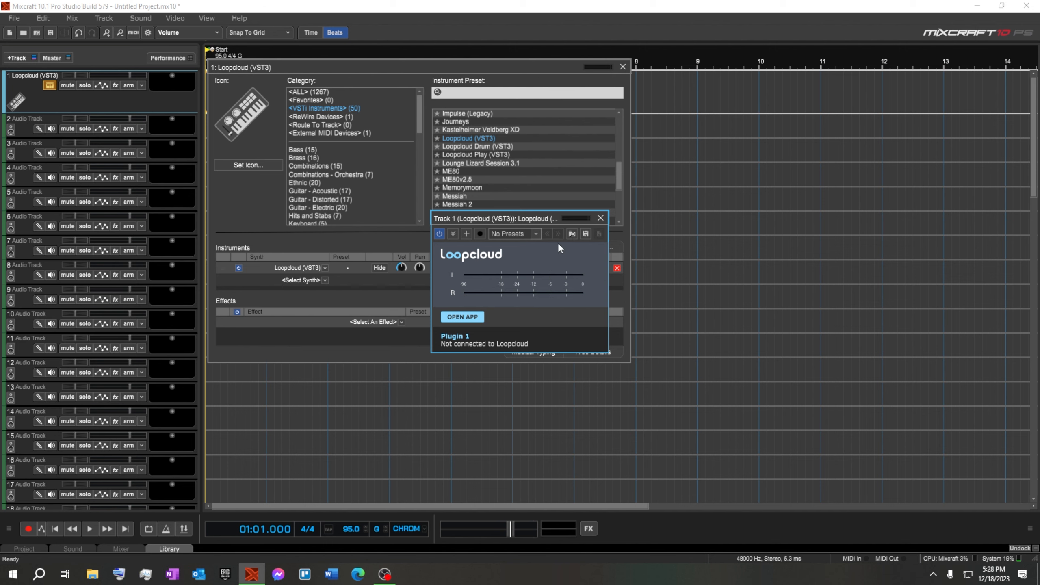
click(623, 66)
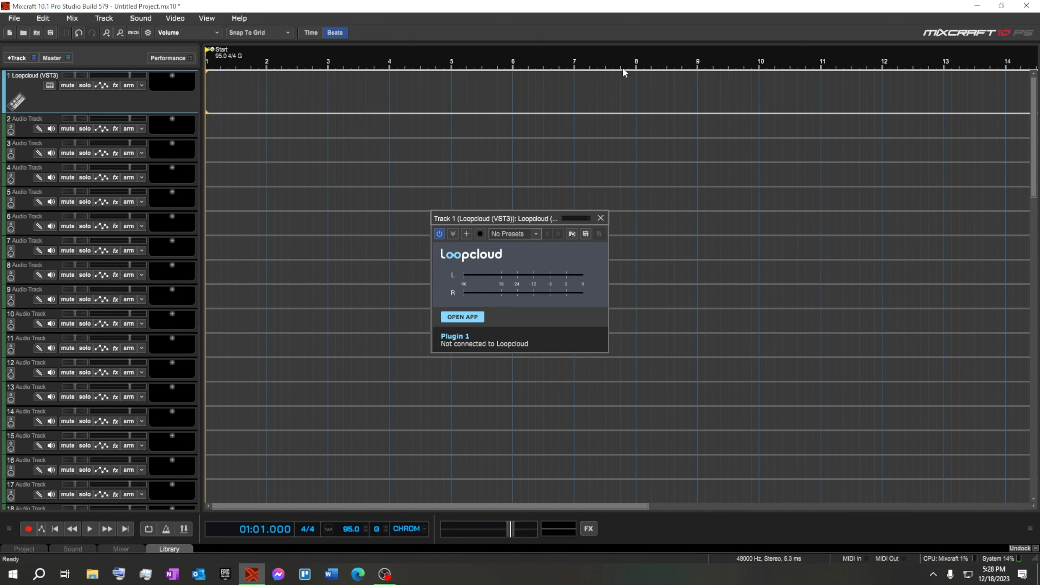
Step: Reposition the Loopcloud plugin window over the timeline and launch the Loopcloud app from it
drag(527, 219, 418, 183)
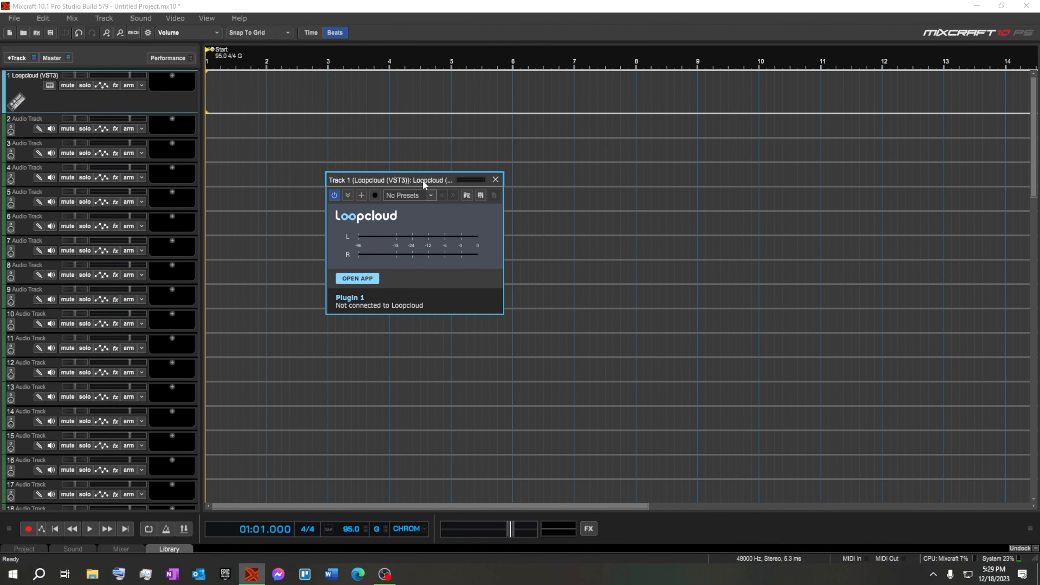
click(365, 280)
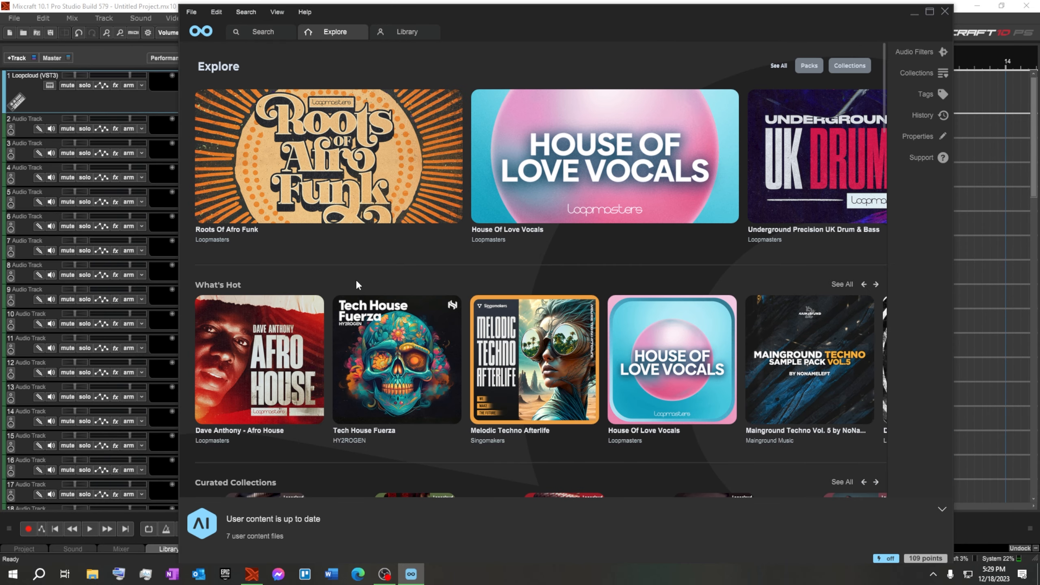
mouse_move(565, 164)
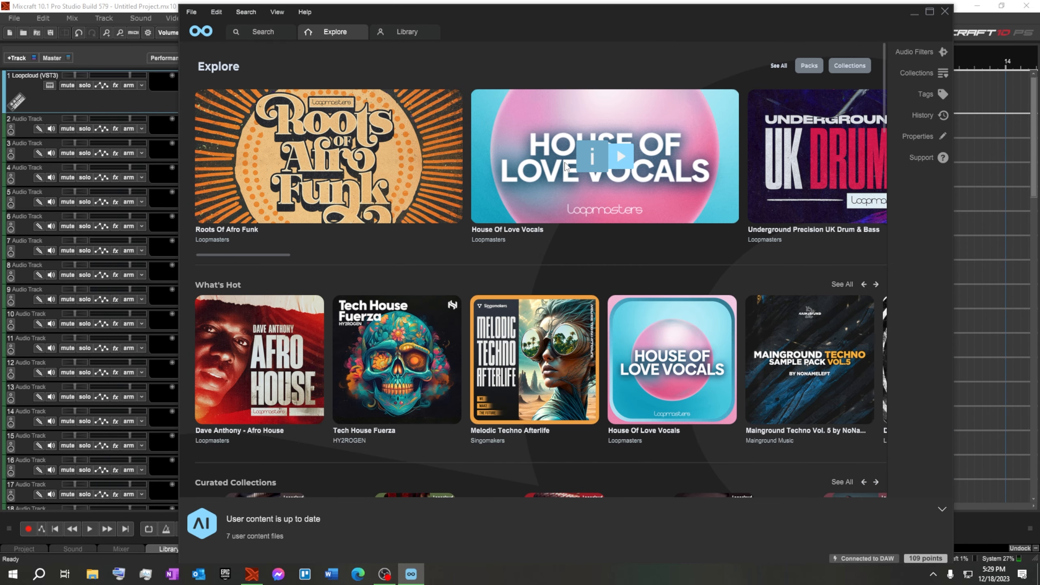
Step: Show the Loopcloud library and look through its full list of sample packs
click(405, 38)
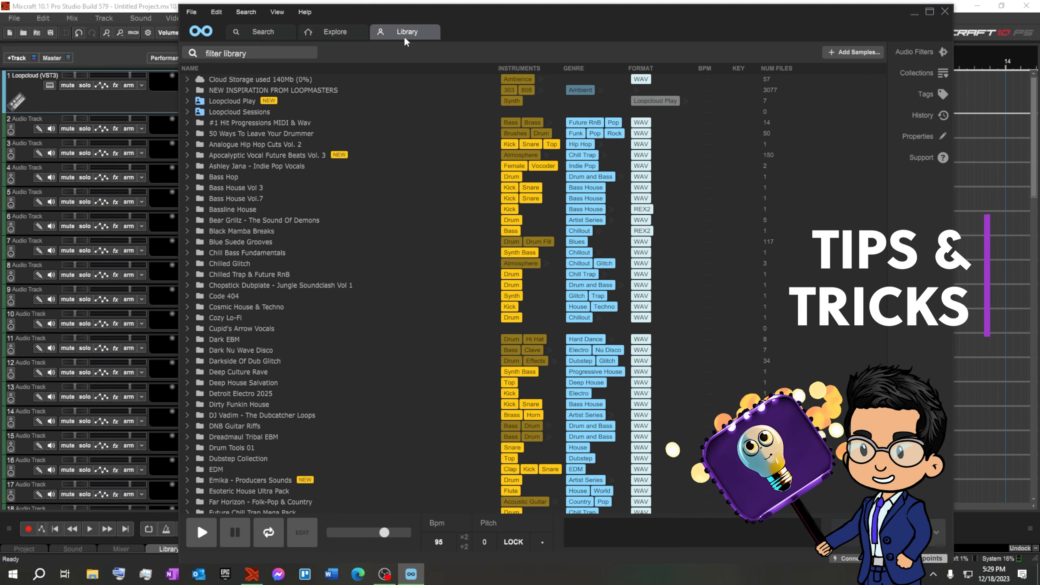
scroll(339, 274, down, 20)
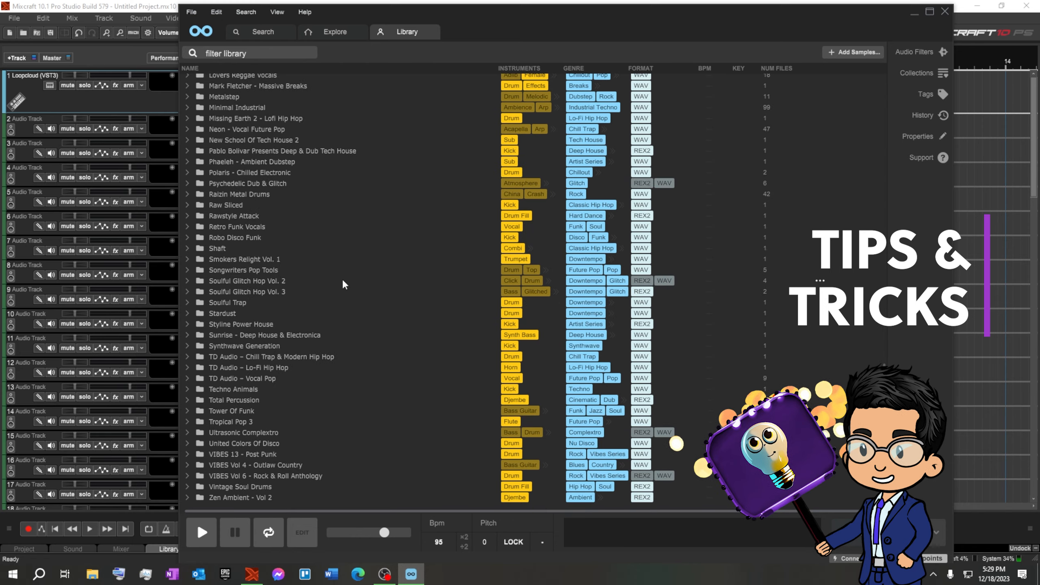
scroll(343, 286, up, 20)
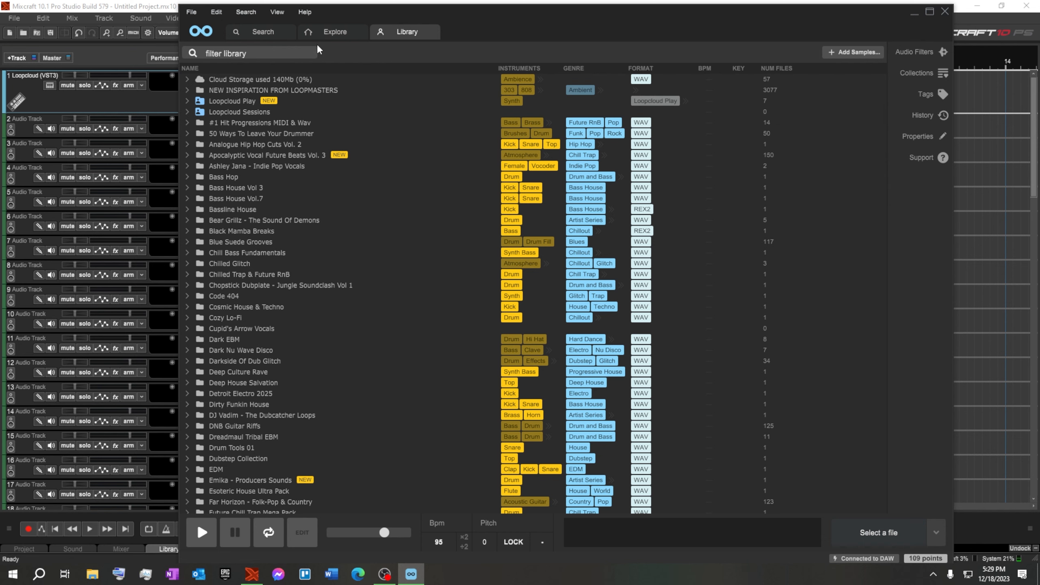
Step: Return to Explore in a maximized Loopcloud window, and play and pause the pack demo of Melodic Techno Afterlife
click(336, 32)
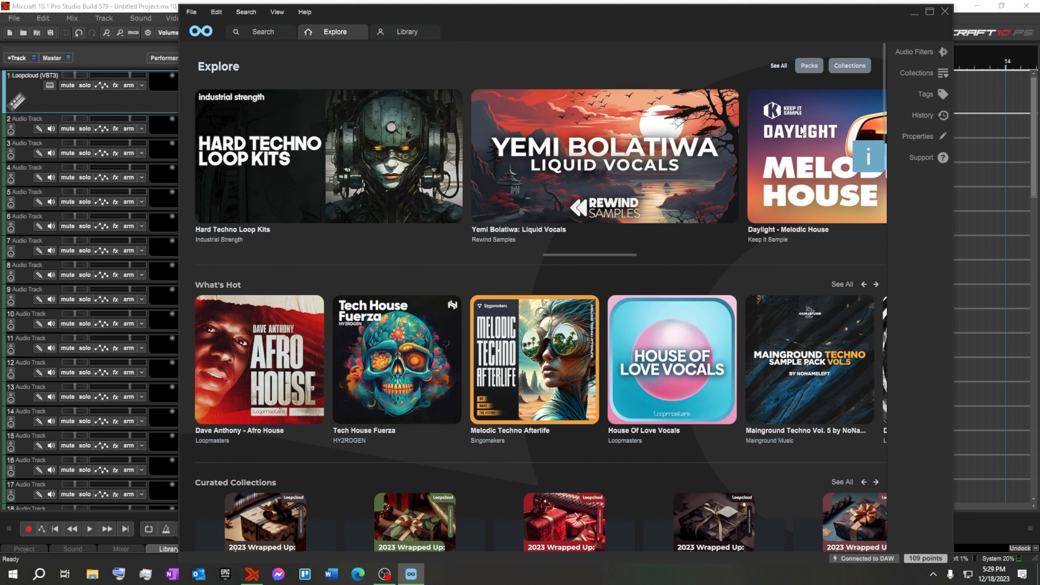
click(930, 12)
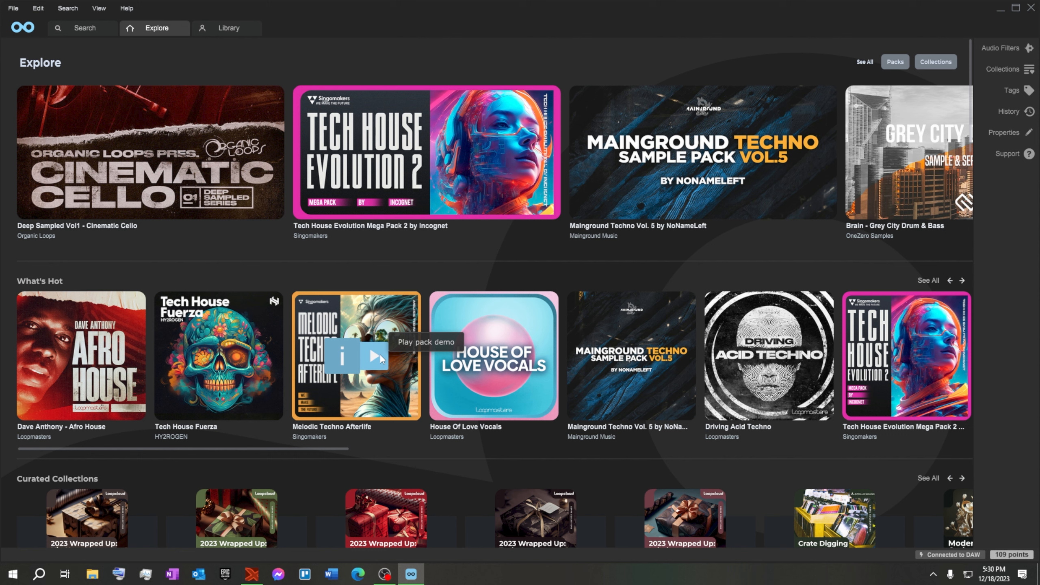
click(379, 353)
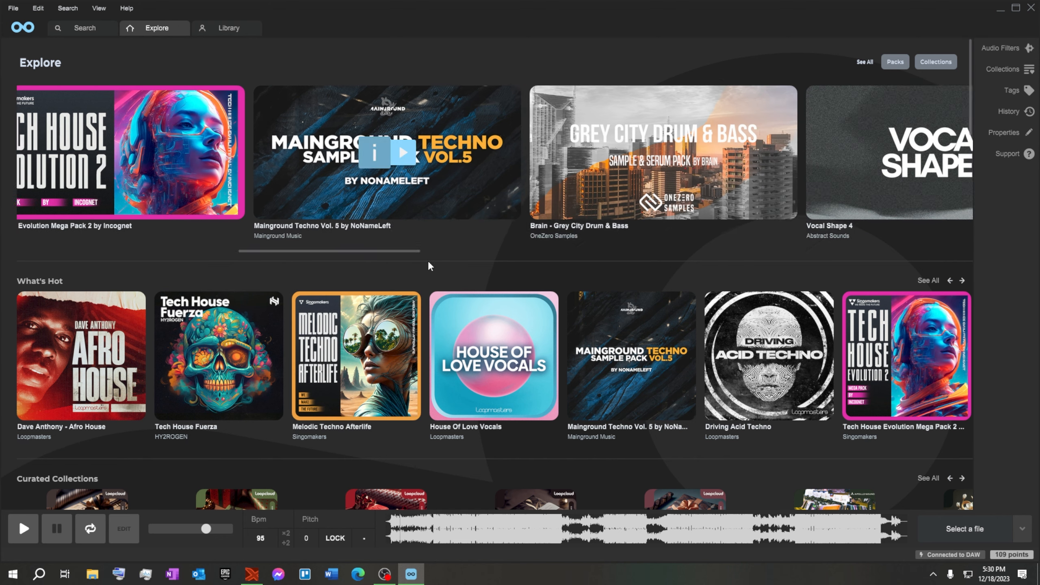
mouse_move(346, 330)
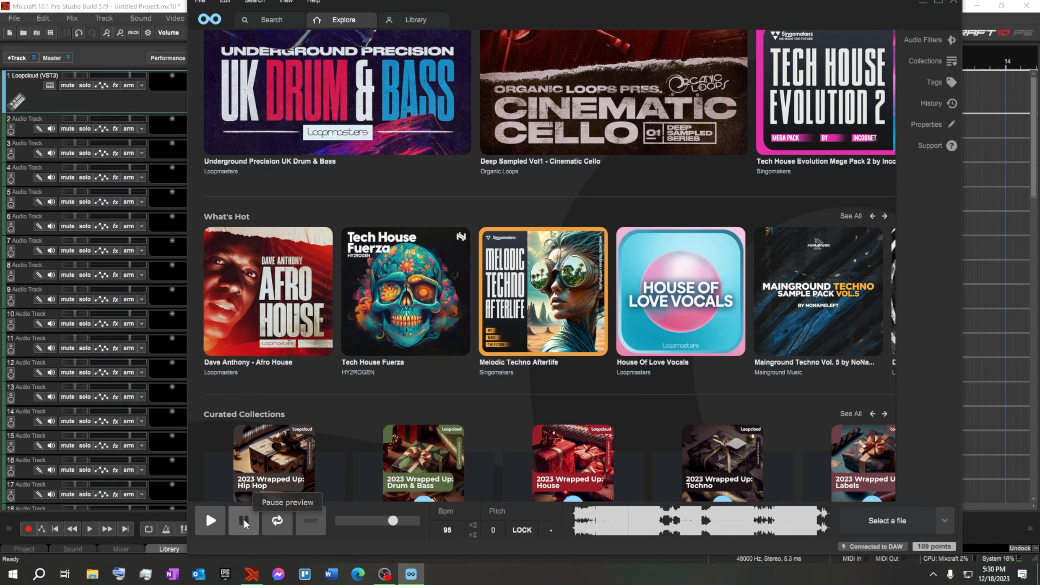
click(246, 521)
Step: Show the full Melodic Techno Afterlife pack and filter its samples by the Drum instrument tag
mouse_move(564, 315)
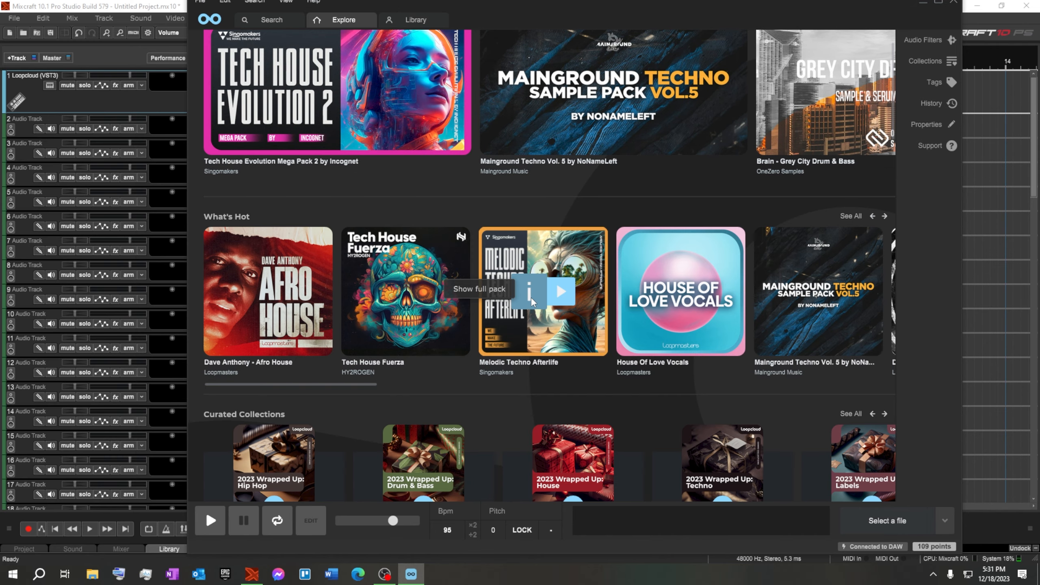
click(532, 301)
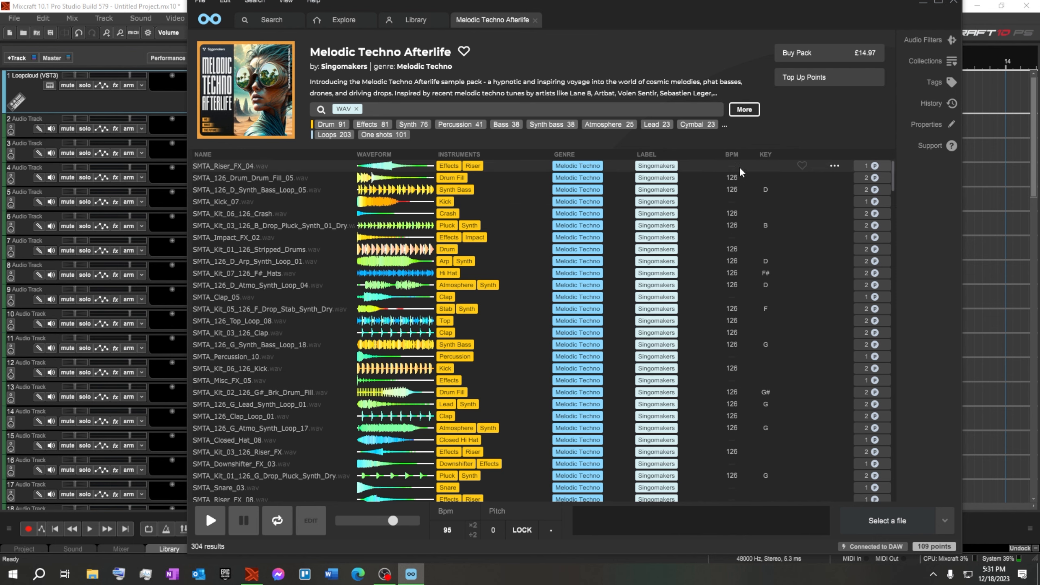
click(336, 126)
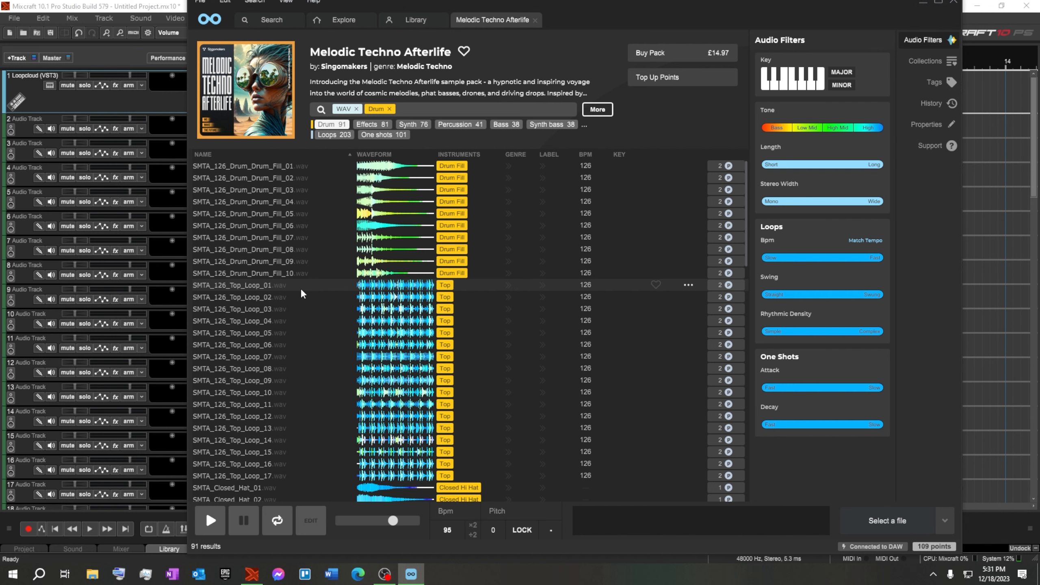
Step: Examine the filtered drum samples, from the drum fills and top loops to the kicks, kit loops and snares
scroll(315, 332, down, 4)
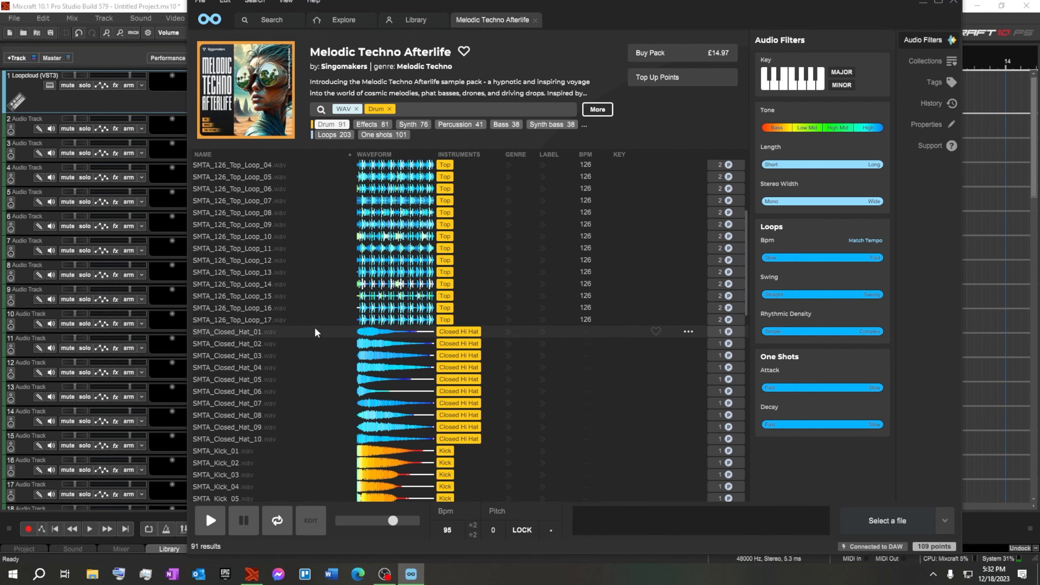
scroll(319, 336, down, 2)
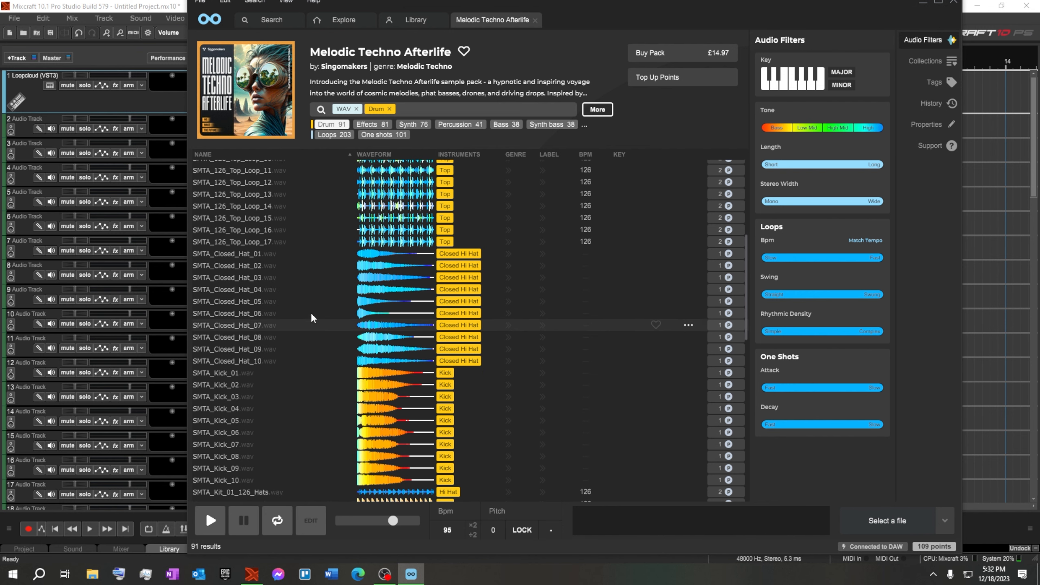
scroll(315, 335, down, 4)
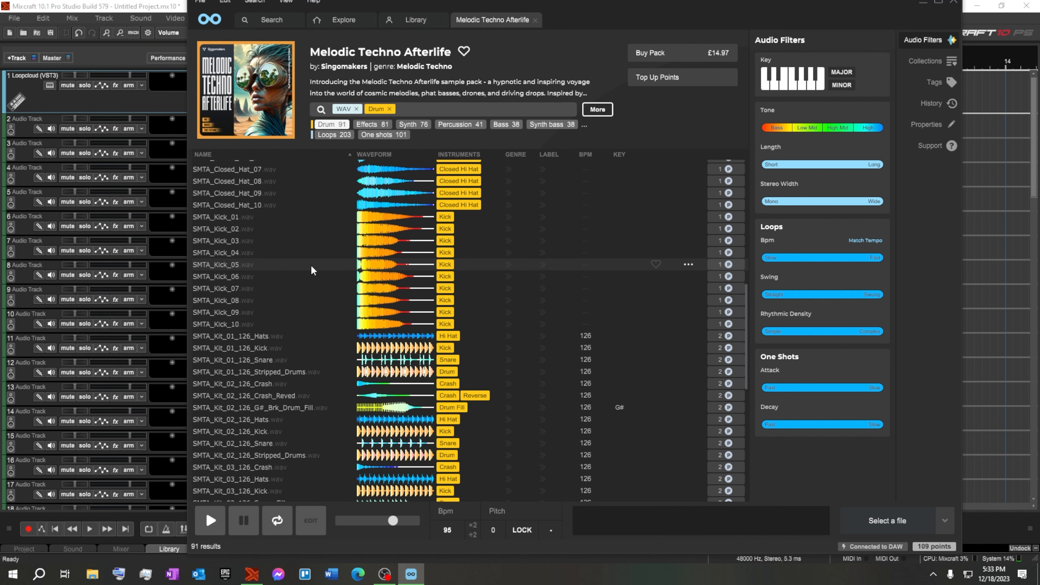
scroll(321, 297, down, 10)
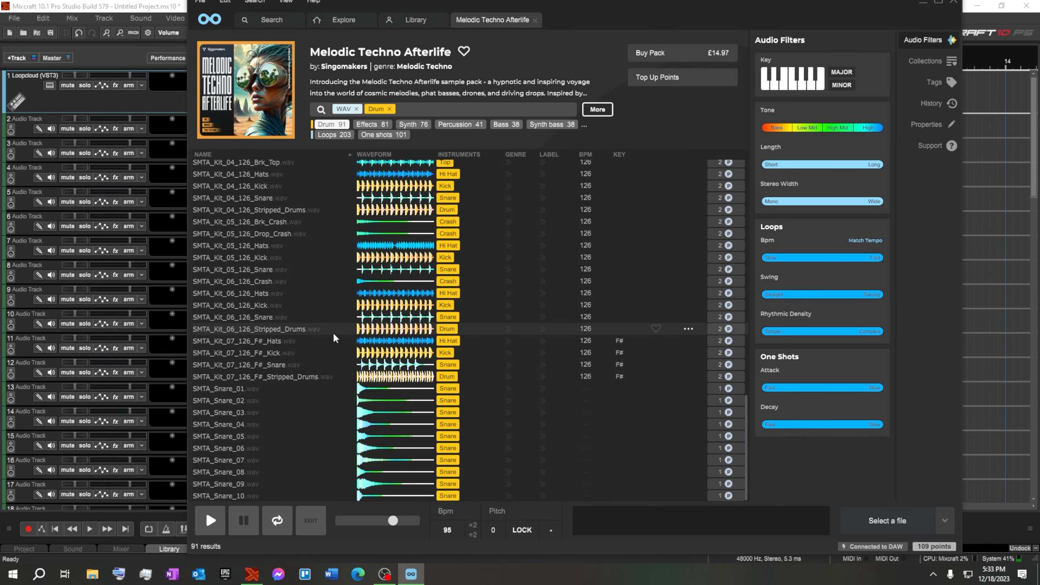
scroll(333, 341, up, 15)
scroll(334, 341, up, 5)
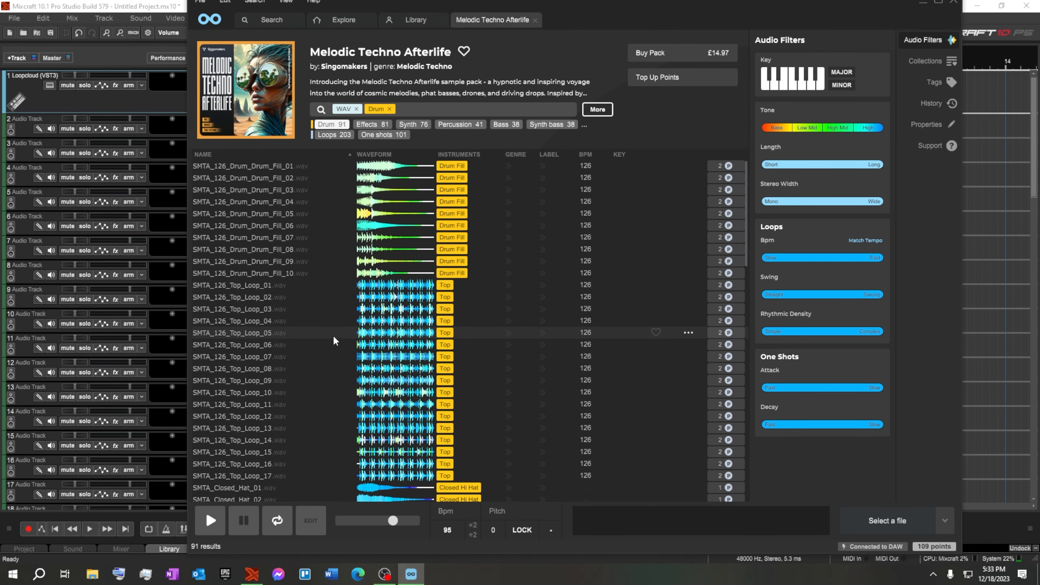
scroll(333, 341, down, 6)
scroll(334, 340, down, 12)
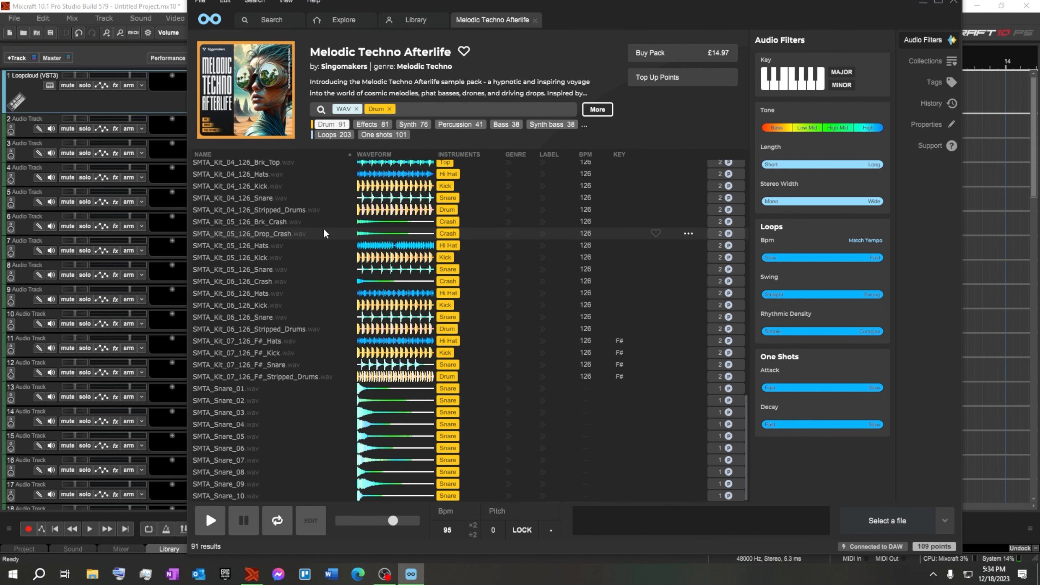
scroll(323, 233, up, 10)
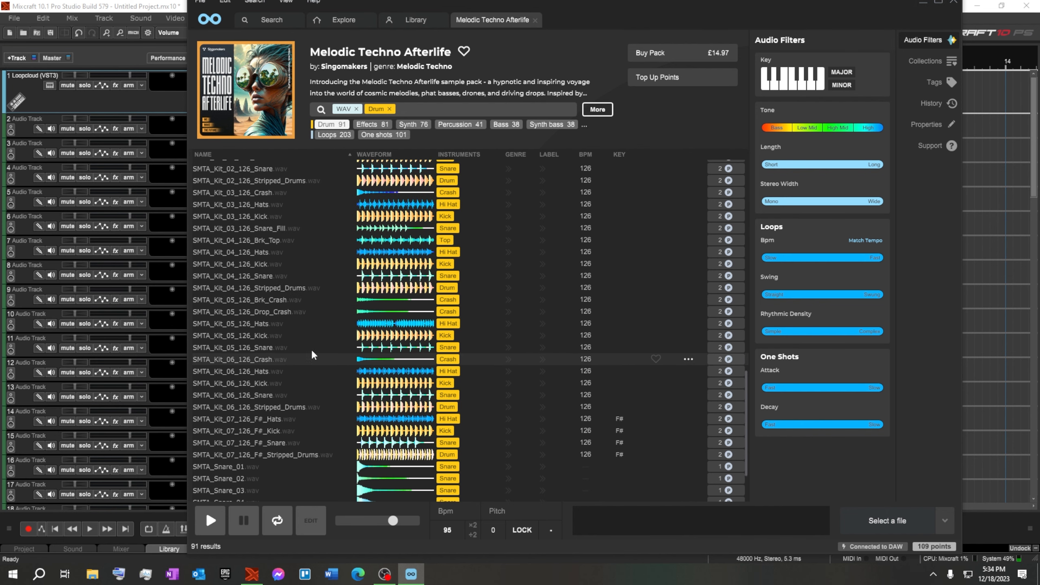
scroll(332, 359, up, 3)
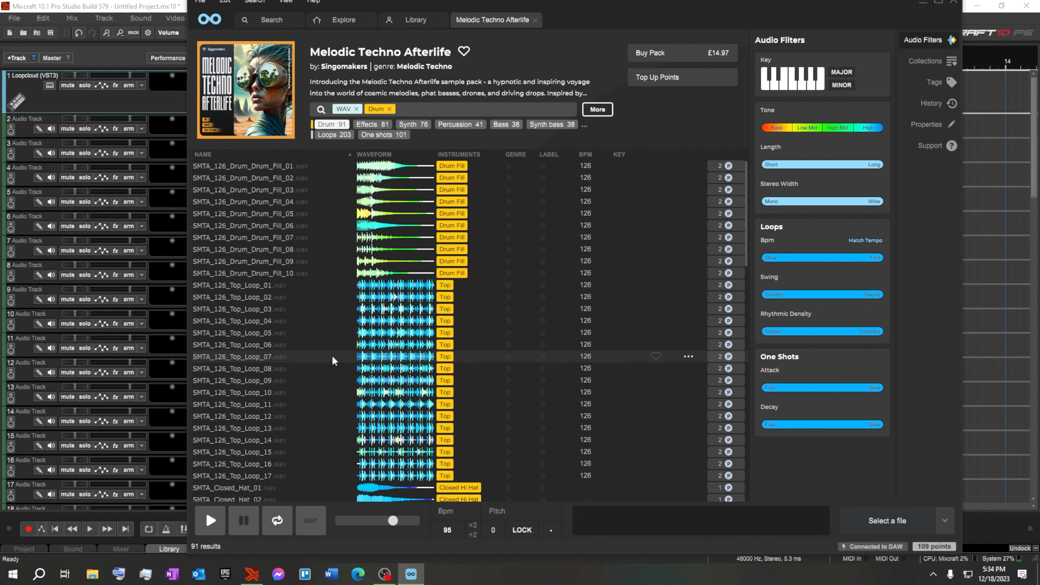
Step: Preview the drum fill samples SMTA_126_Drum_Drum_Fill_01, 02 and 03 one after another
click(298, 170)
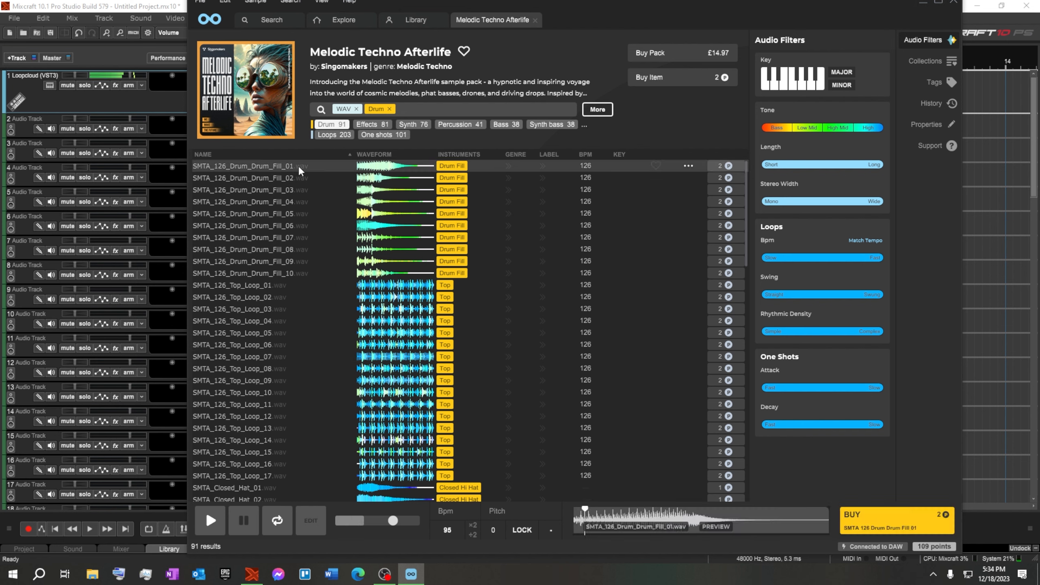
click(244, 521)
key(Down)
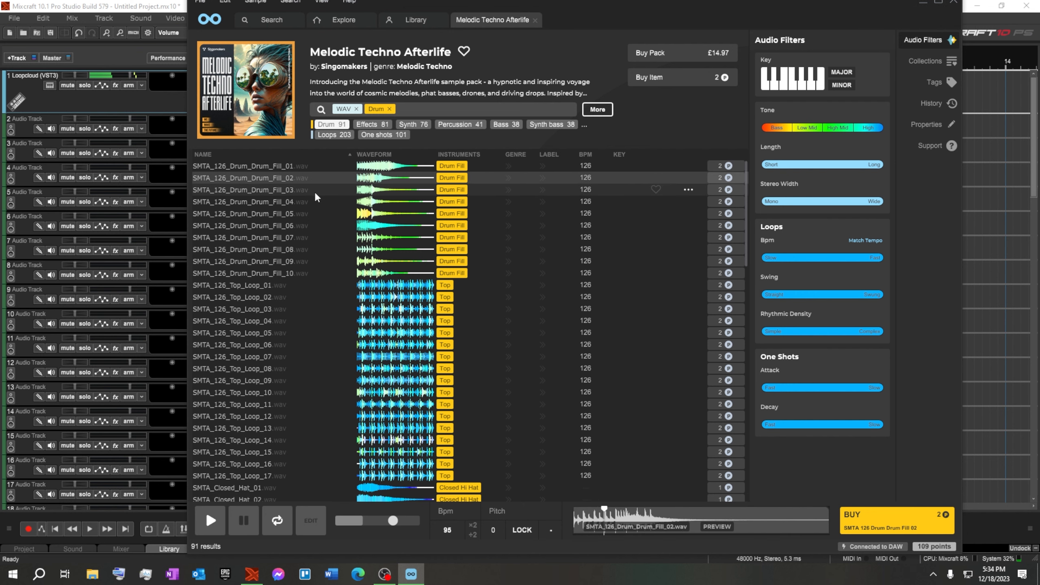
click(316, 193)
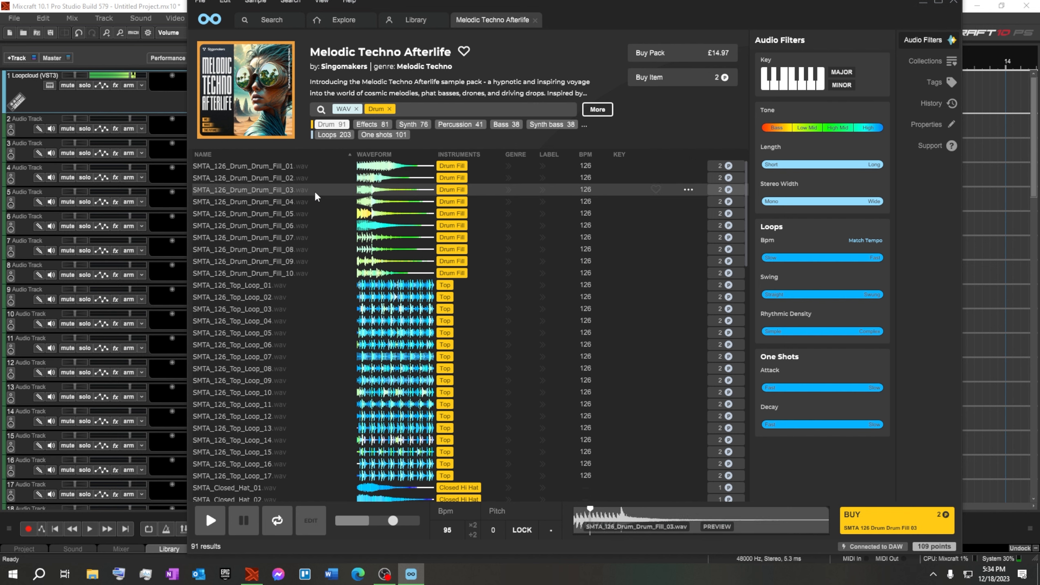
Step: Preview the drum fill samples SMTA_126_Drum_Drum_Fill_04 through SMTA_126_Drum_Drum_Fill_08 one after another
click(310, 205)
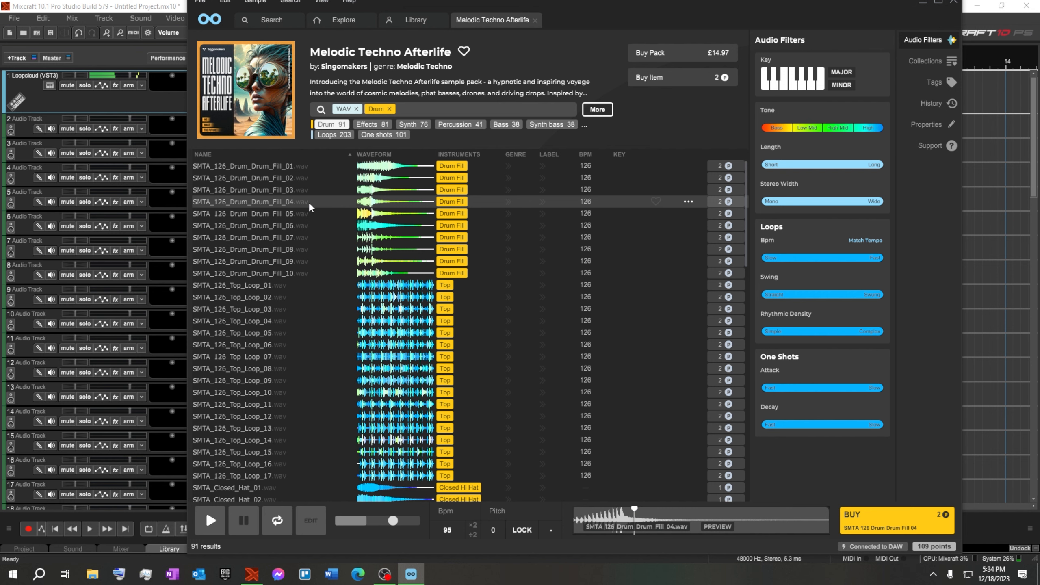
click(306, 215)
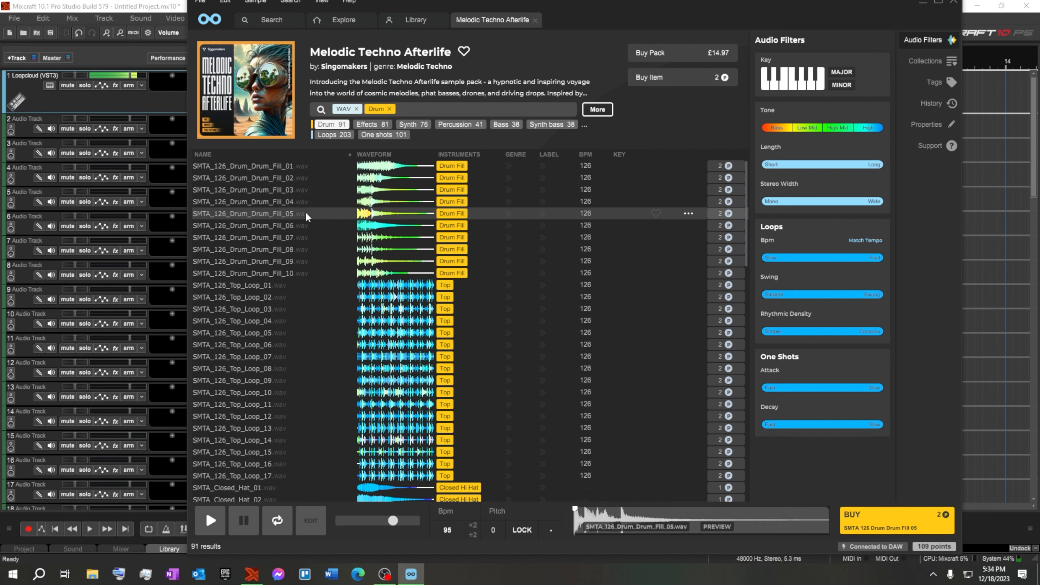
click(303, 230)
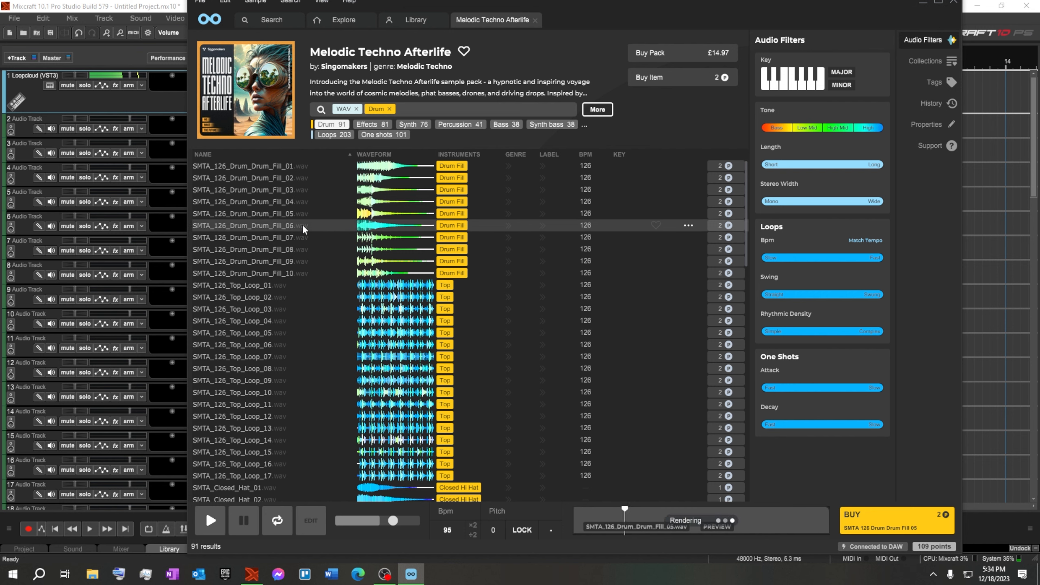
click(303, 238)
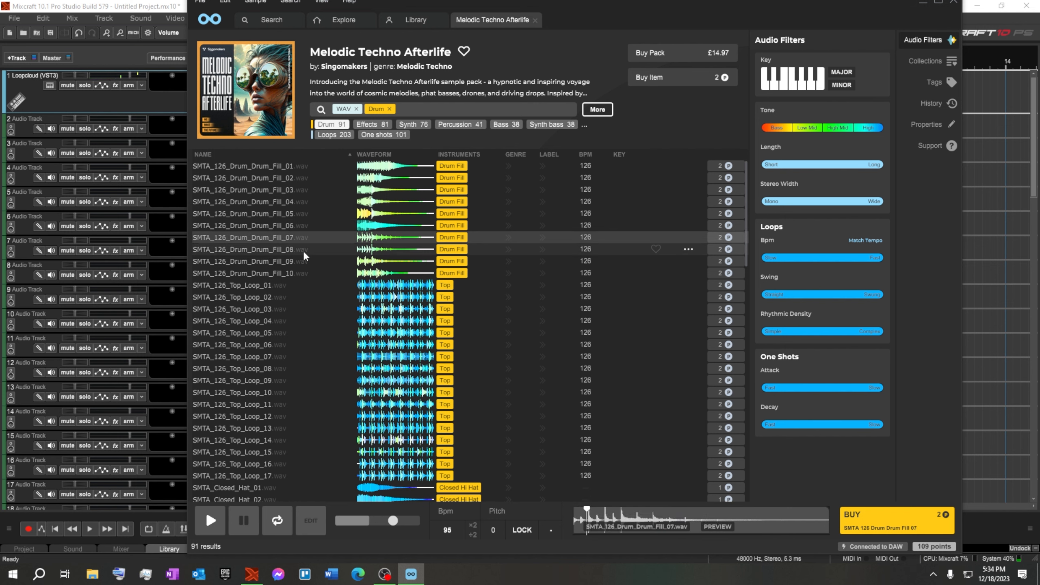
click(303, 252)
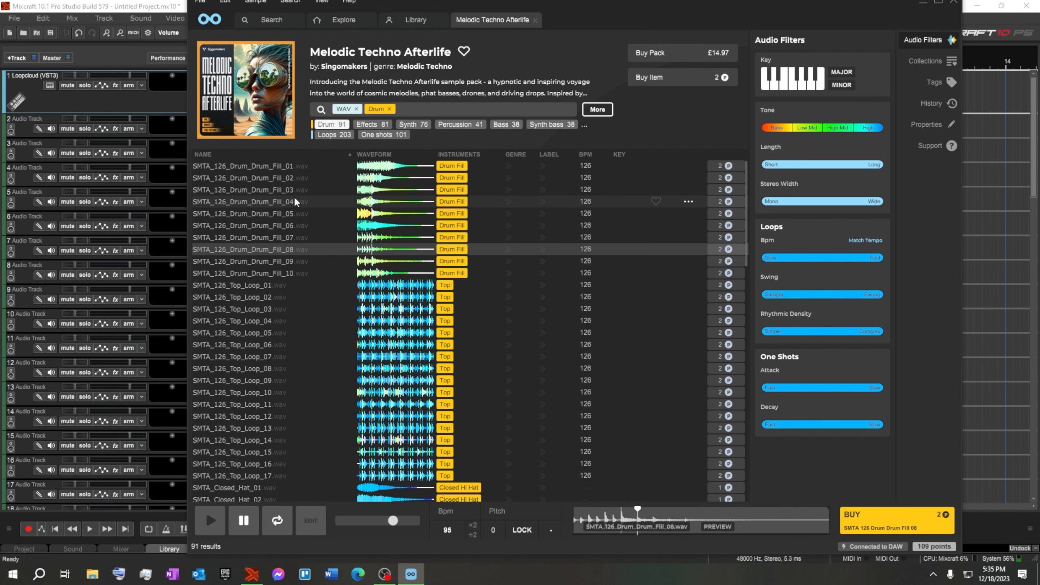
Step: Replay SMTA_126_Drum_Drum_Fill_04 and purchase it with points
click(305, 202)
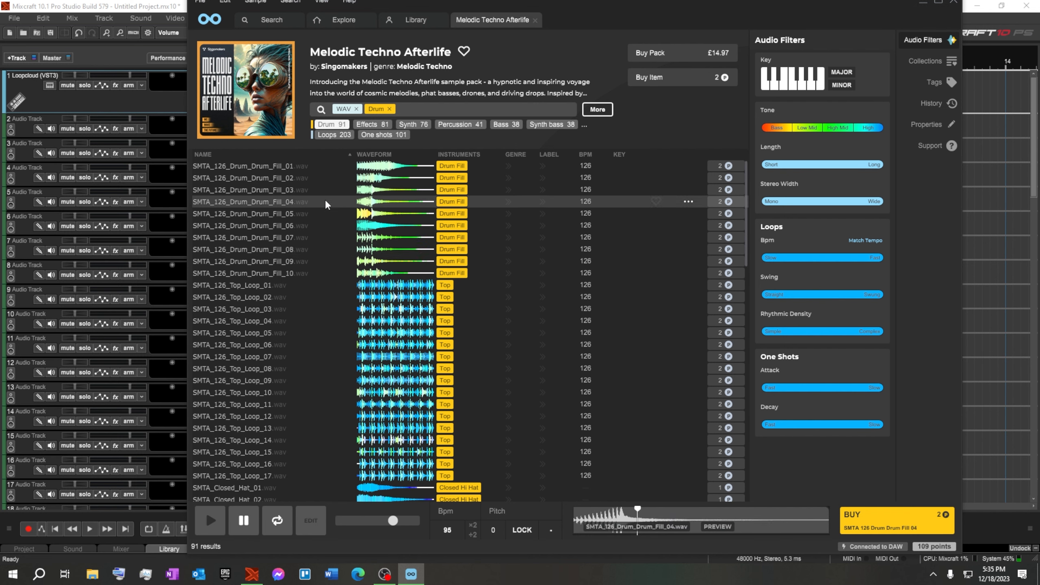
click(738, 205)
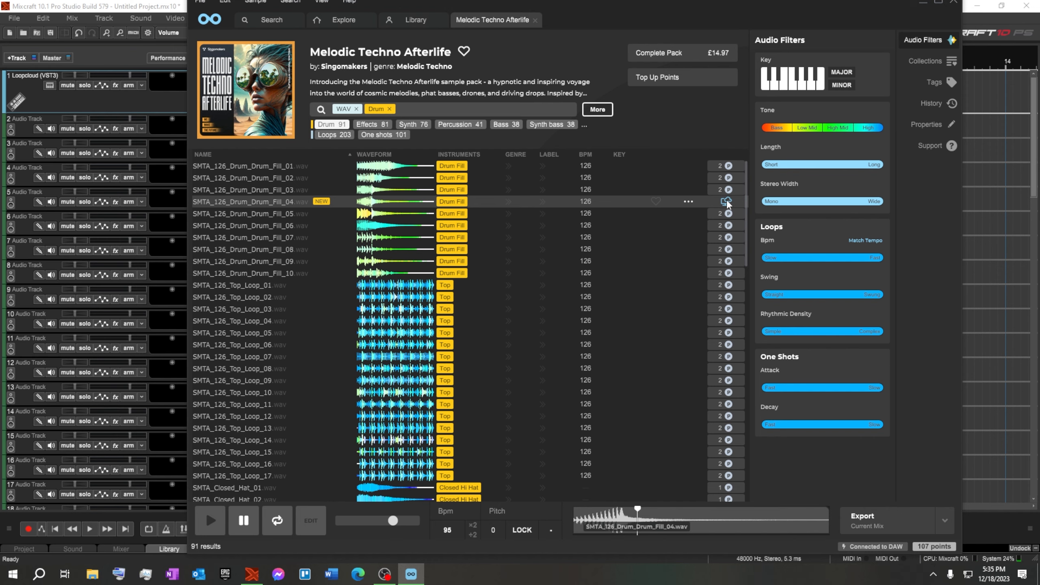
Step: Close the Loopcloud plugin window and place the purchased SMTA_126_Drum_Drum_Fill_04 sample on Mixcraft audio track 2 at bar 2
drag(400, 4, 723, 25)
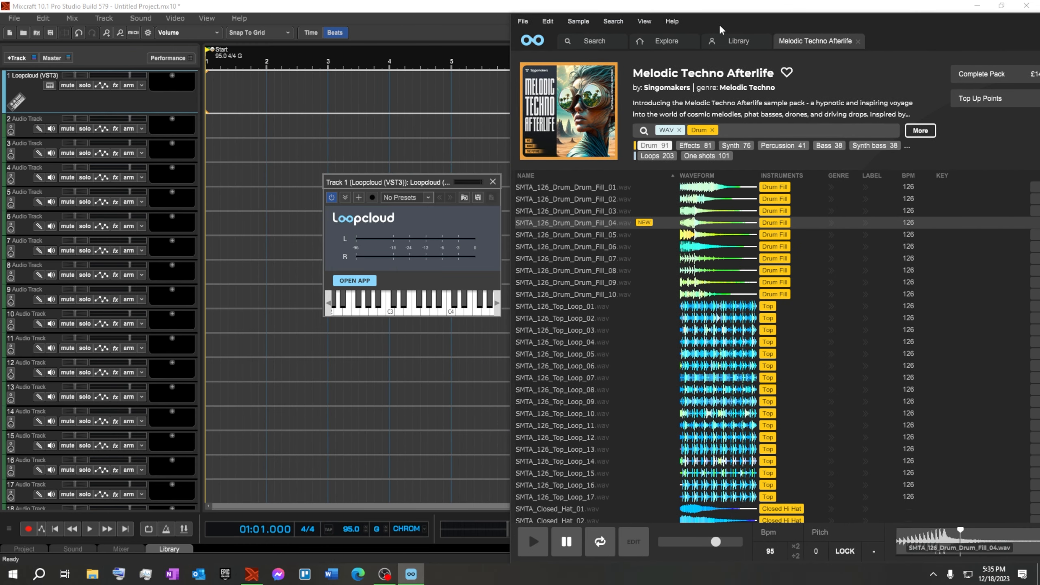
drag(433, 179, 155, 310)
click(215, 312)
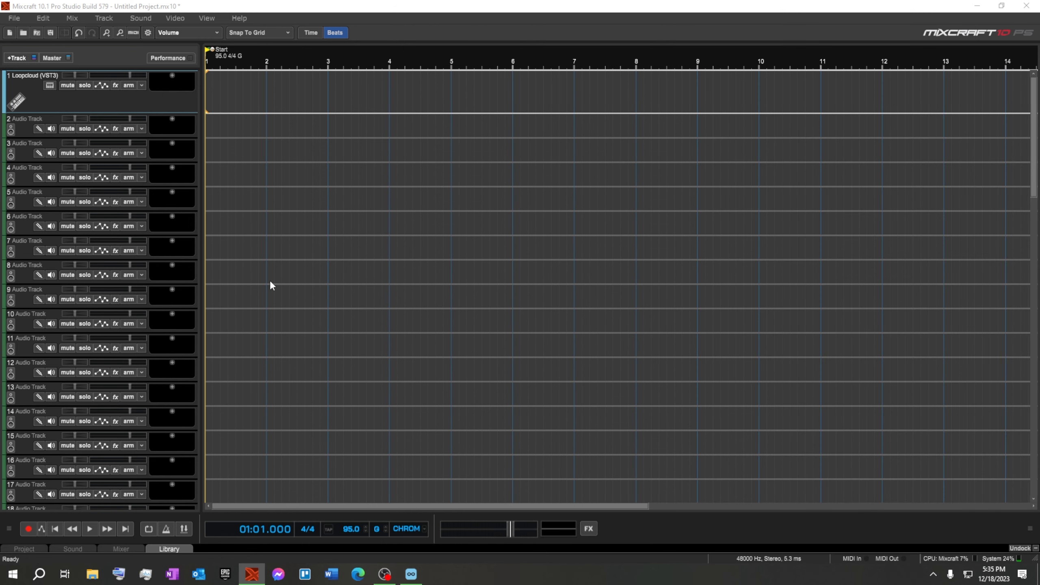
click(411, 574)
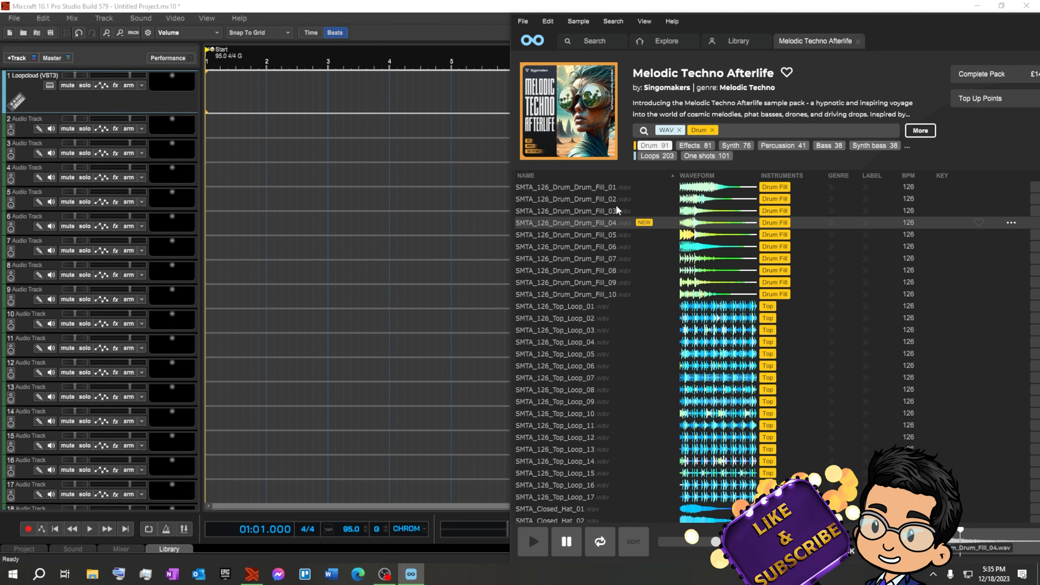
drag(782, 24, 667, 20)
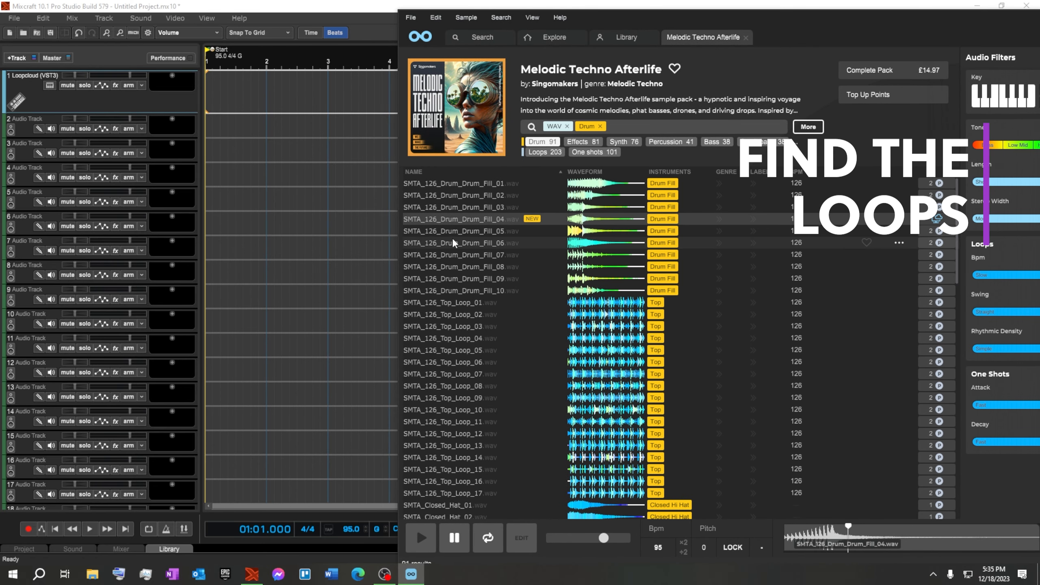
drag(492, 223, 267, 125)
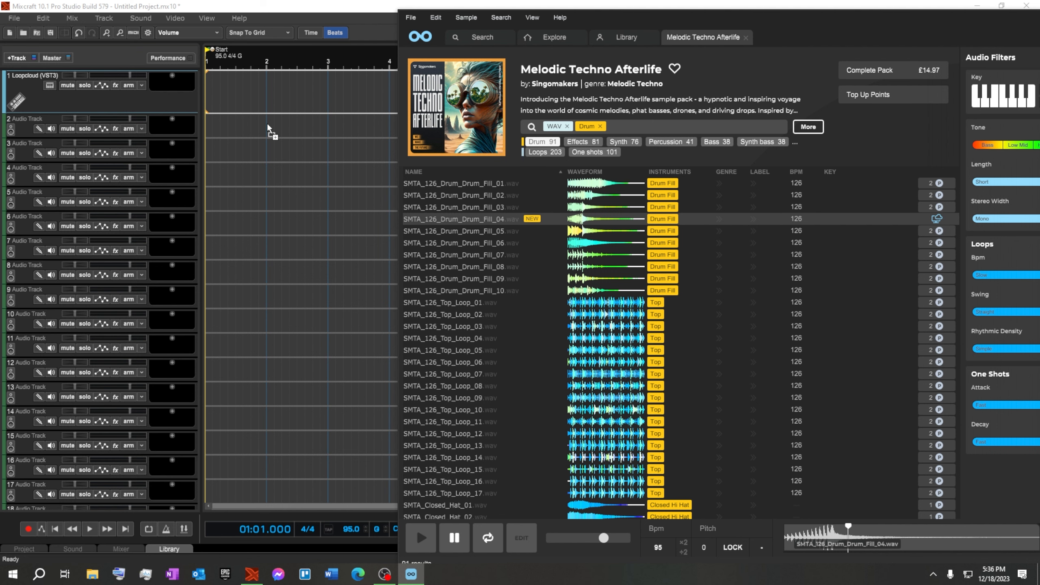
drag(269, 130, 270, 128)
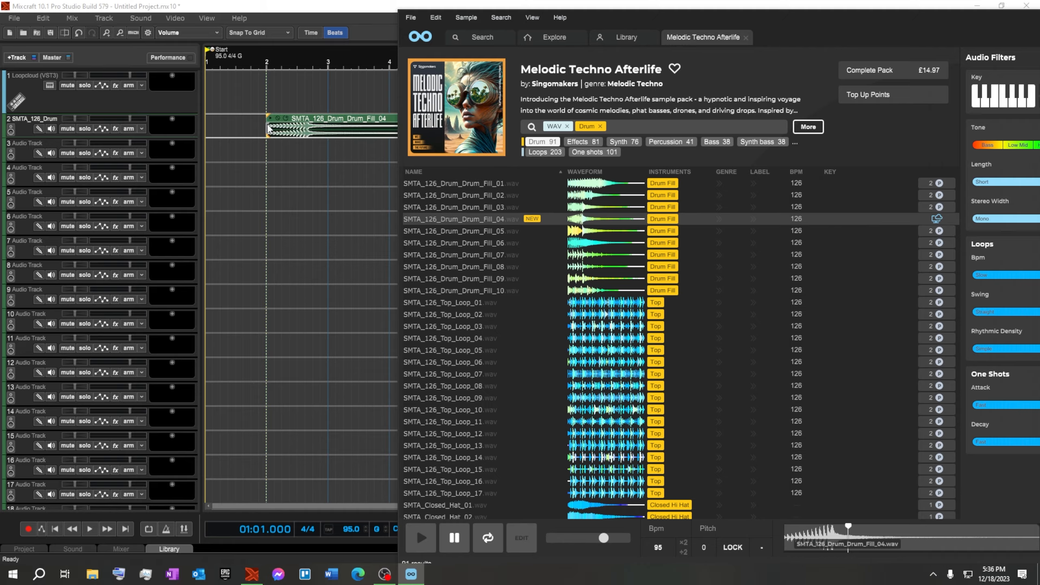
Step: Uncover the project tempo prompt and accept switching the project to 108.7 bpm
drag(780, 5, 780, 108)
click(789, 113)
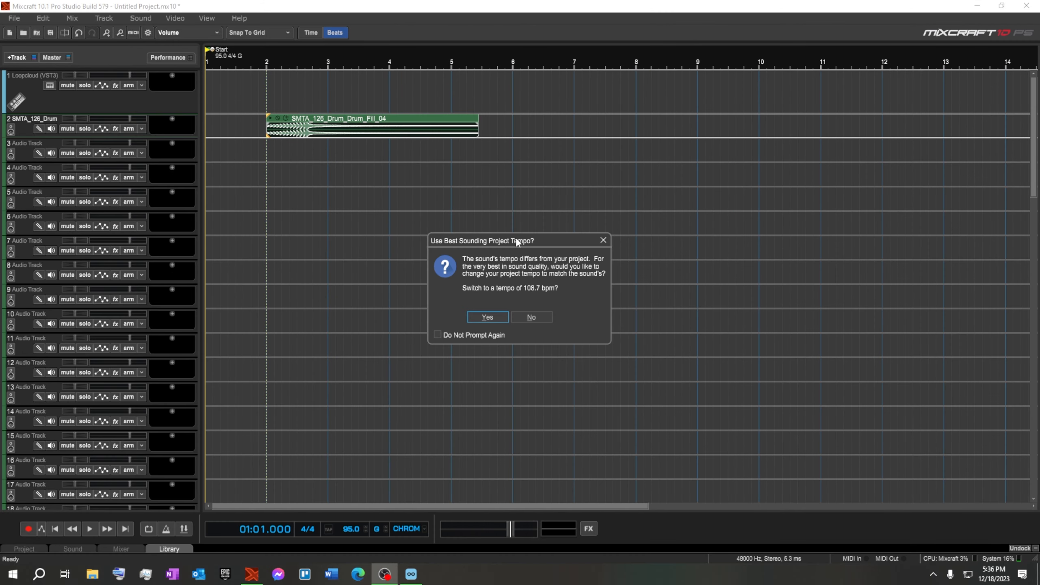
drag(575, 239, 563, 170)
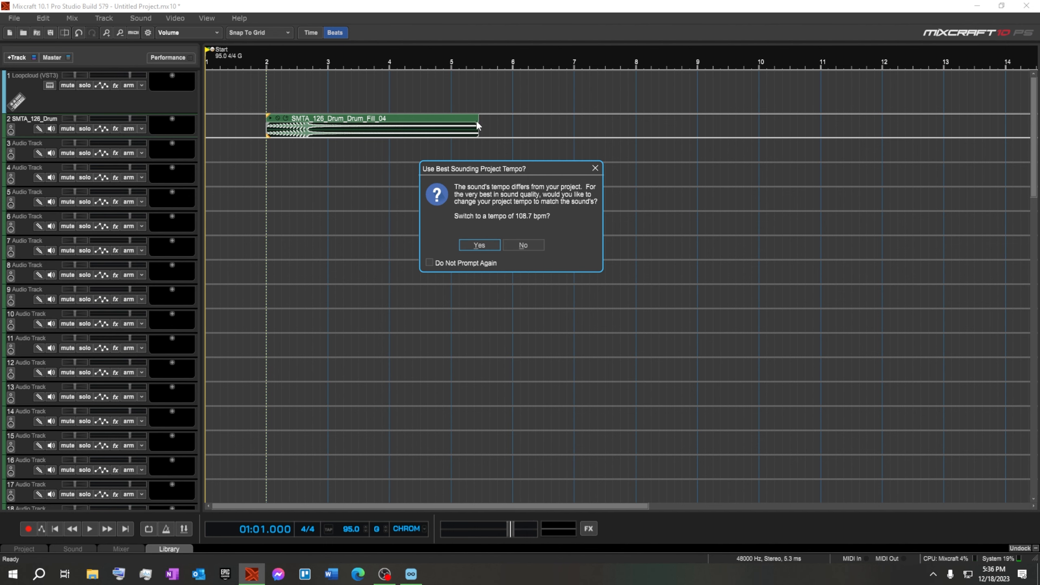
click(493, 247)
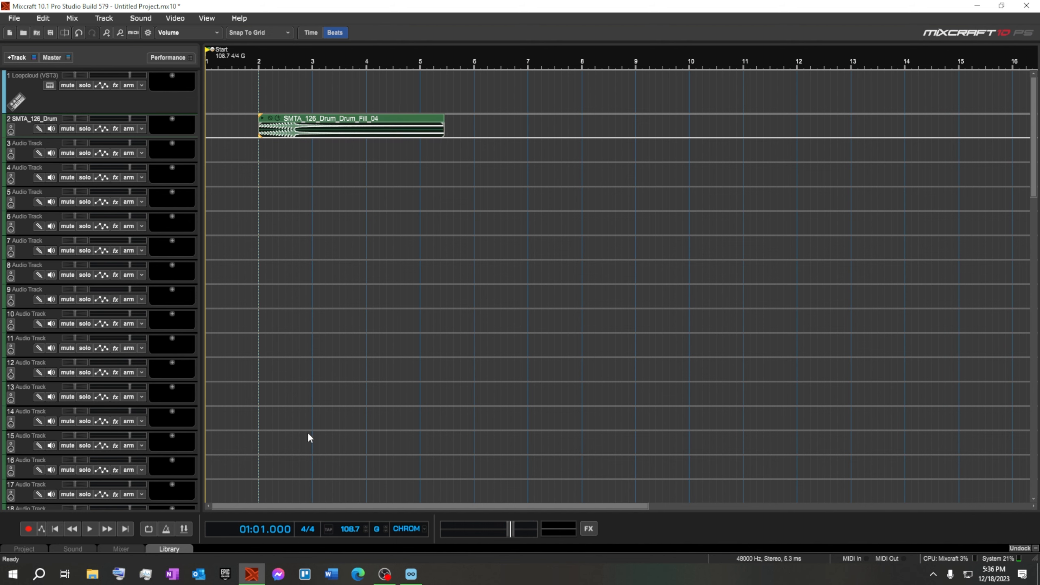
Step: Bring Loopcloud back beside the Mixcraft timeline and preview SMTA_126_Top_Loop_01, 02, 03, 15, 16 and 17
click(414, 580)
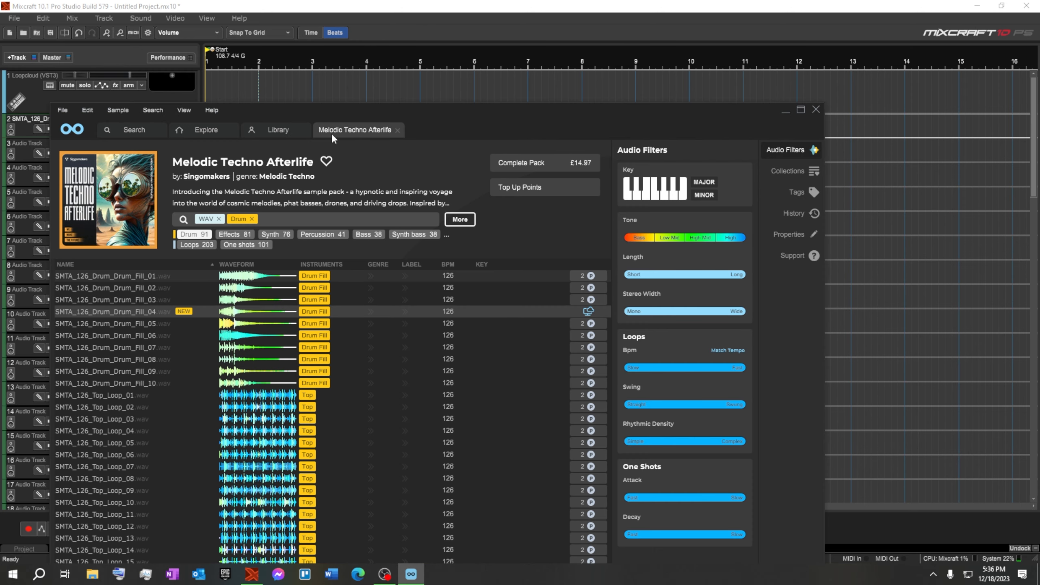
drag(278, 109, 709, 15)
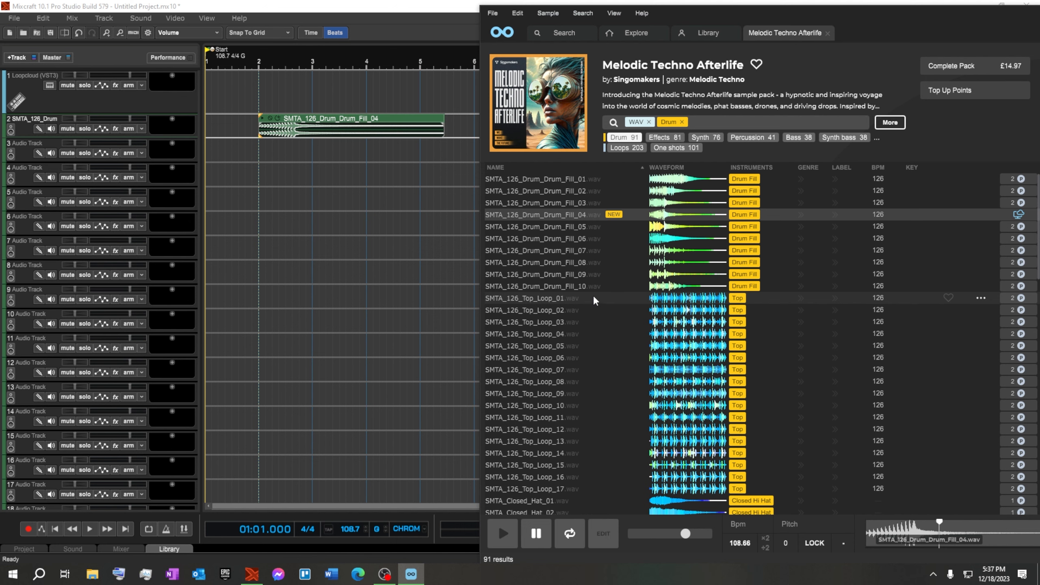
click(576, 299)
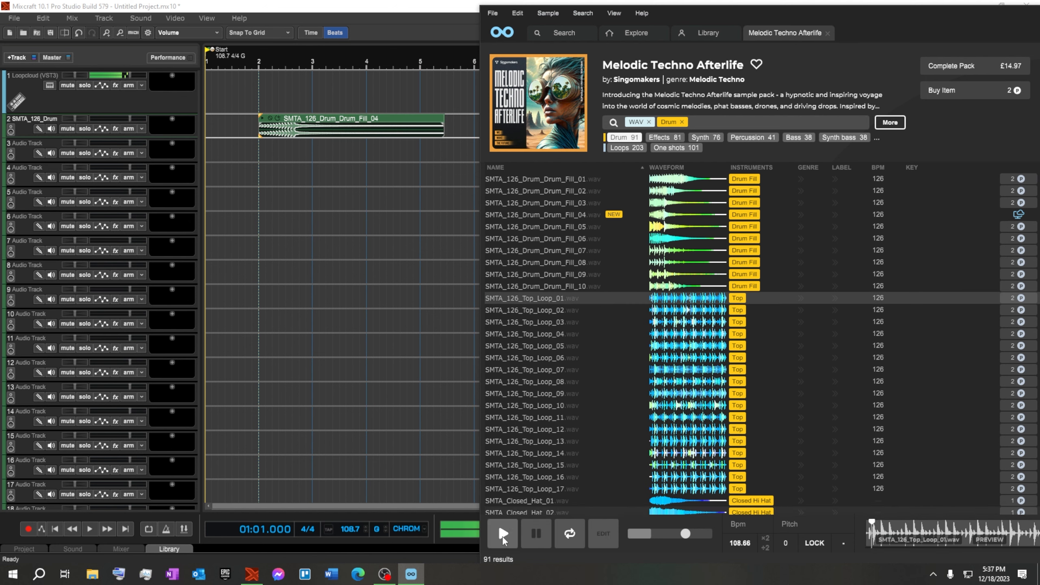
click(576, 311)
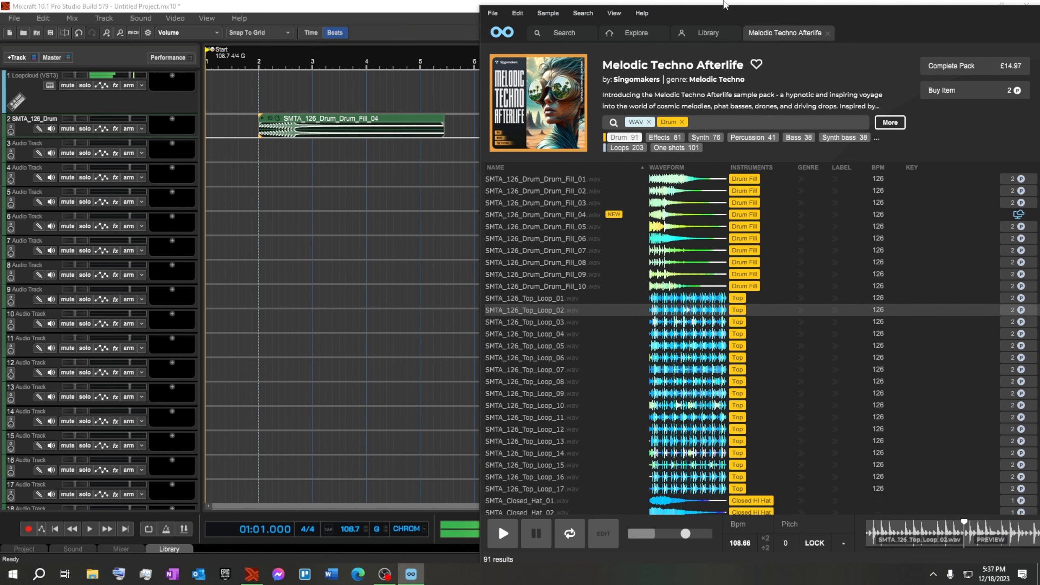
drag(810, 16, 634, 10)
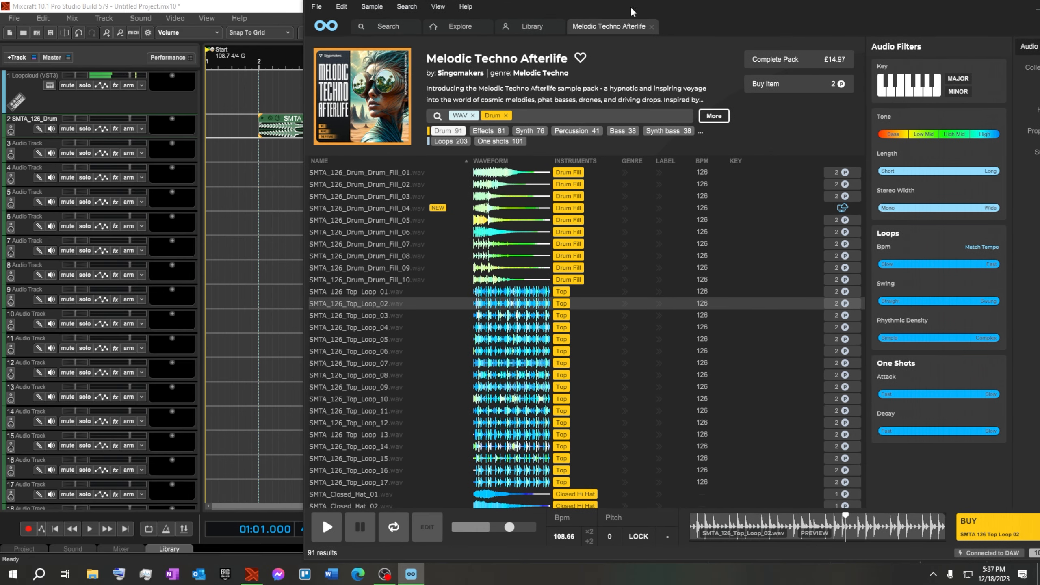
click(410, 320)
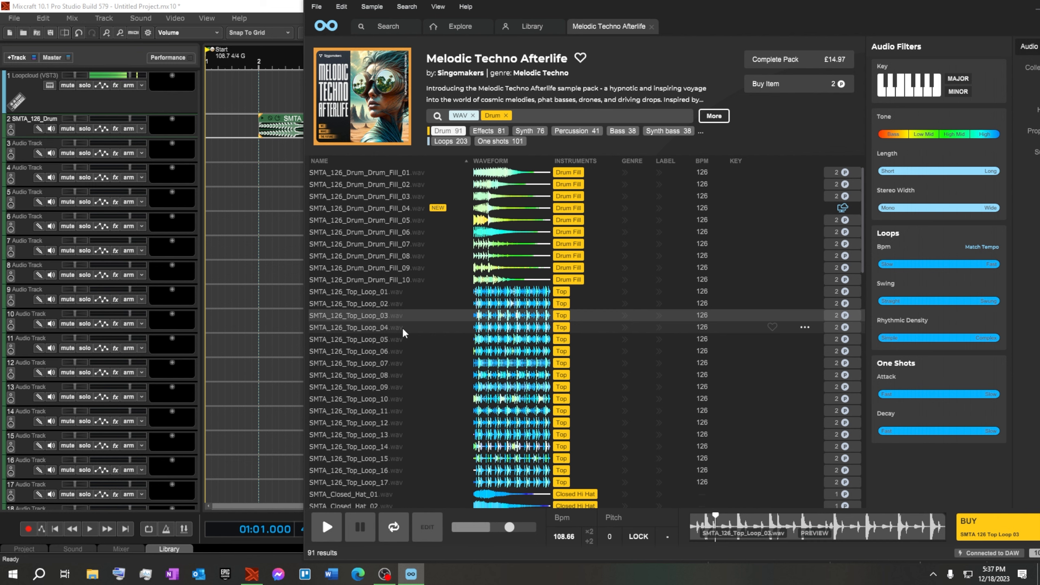
click(405, 457)
click(405, 474)
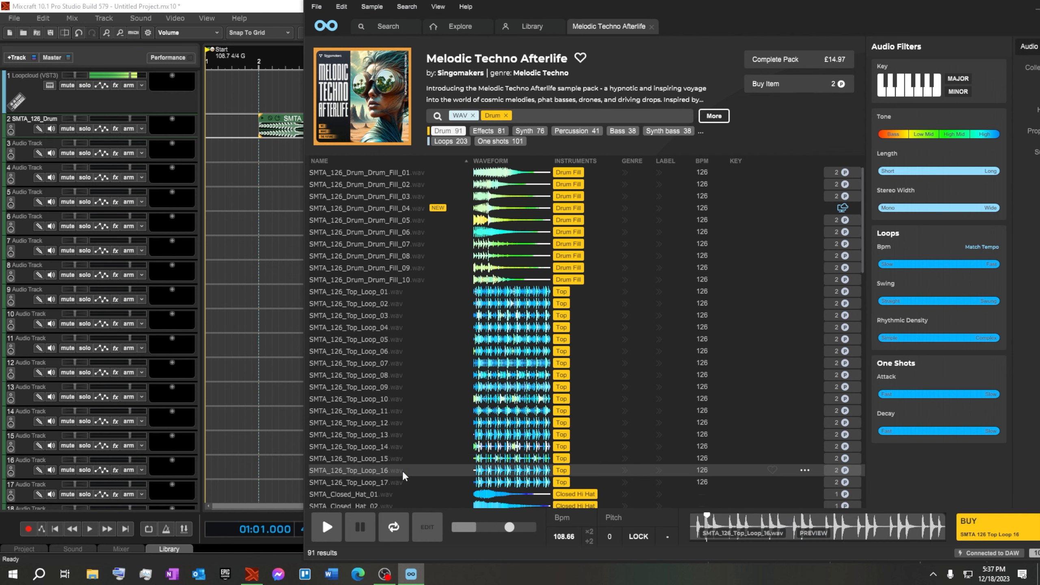
click(404, 484)
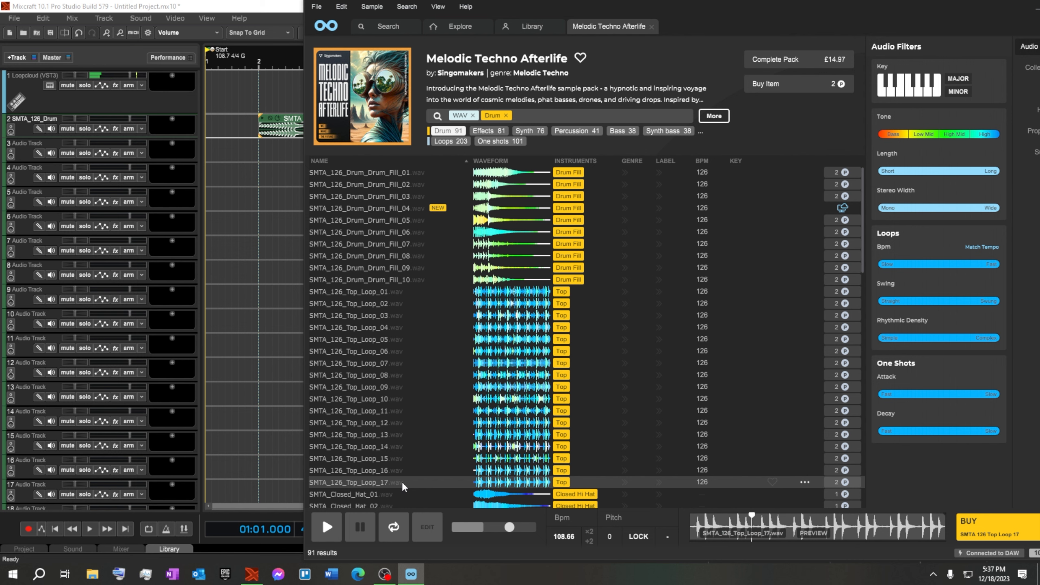
Step: Purchase the top loops SMTA_126_Top_Loop_02, 07, 12, 16 and 17 with points
click(395, 304)
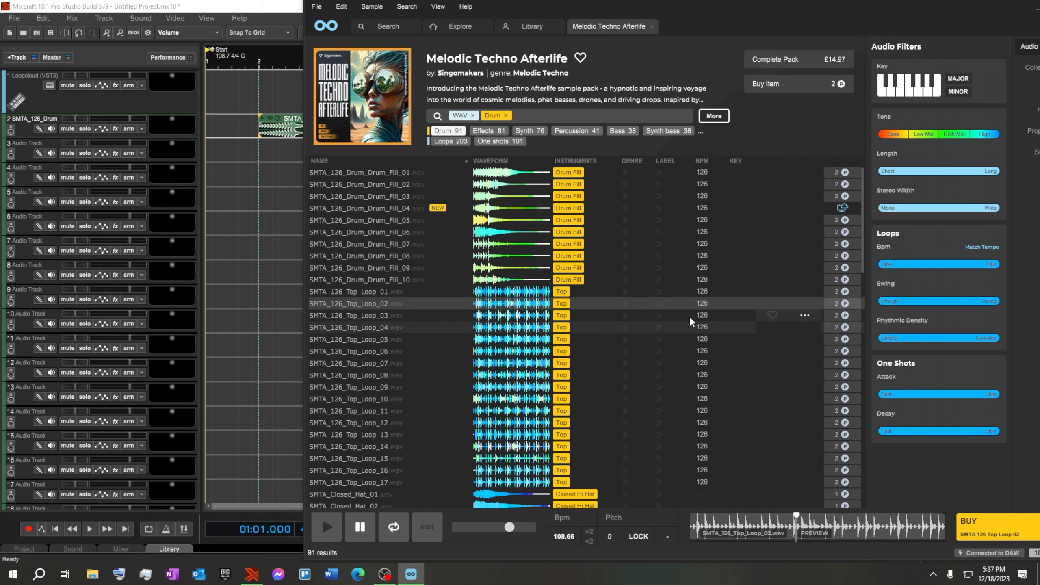
click(851, 303)
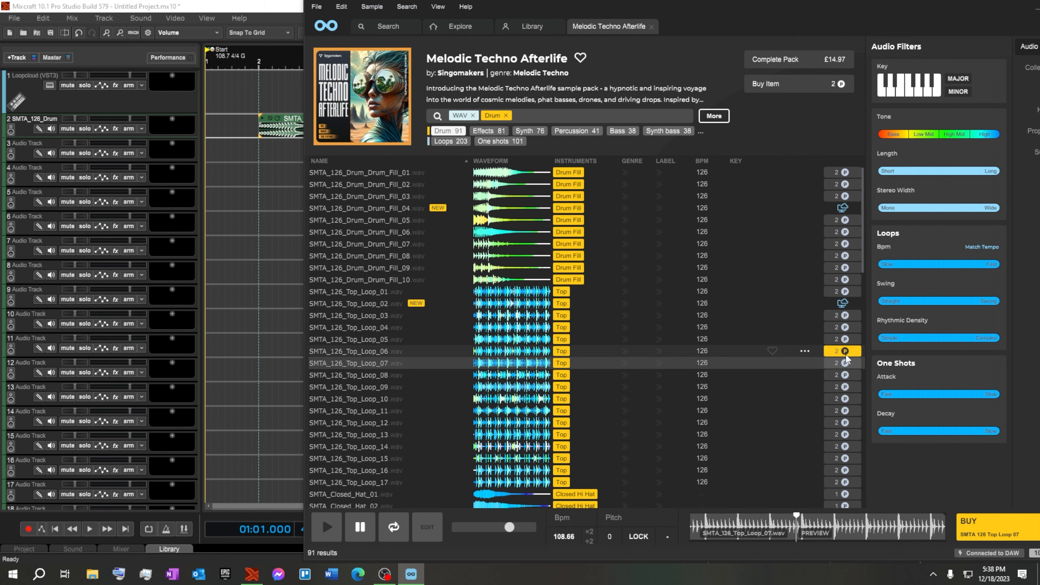
click(845, 362)
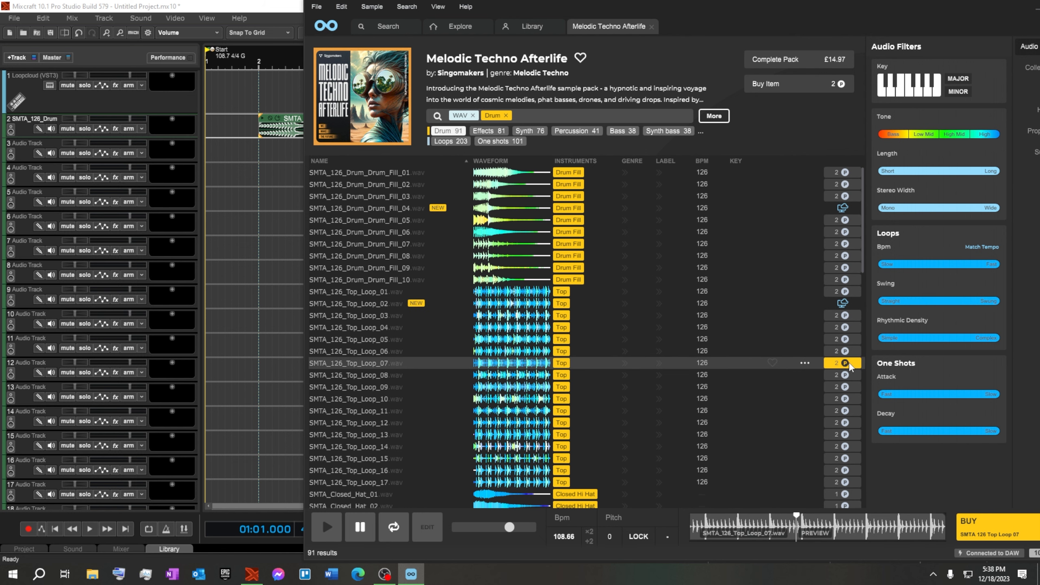
click(396, 424)
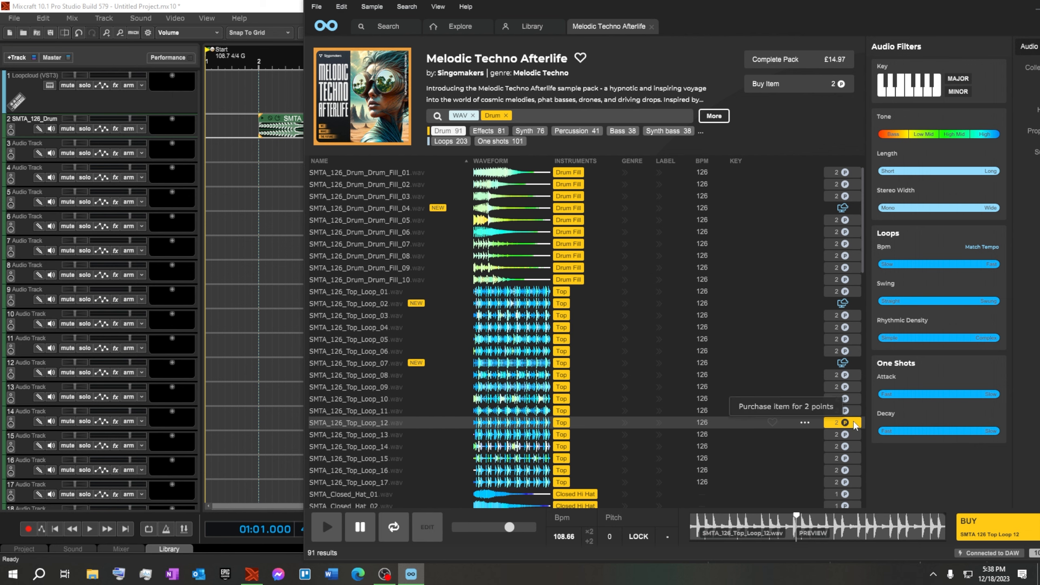
click(842, 422)
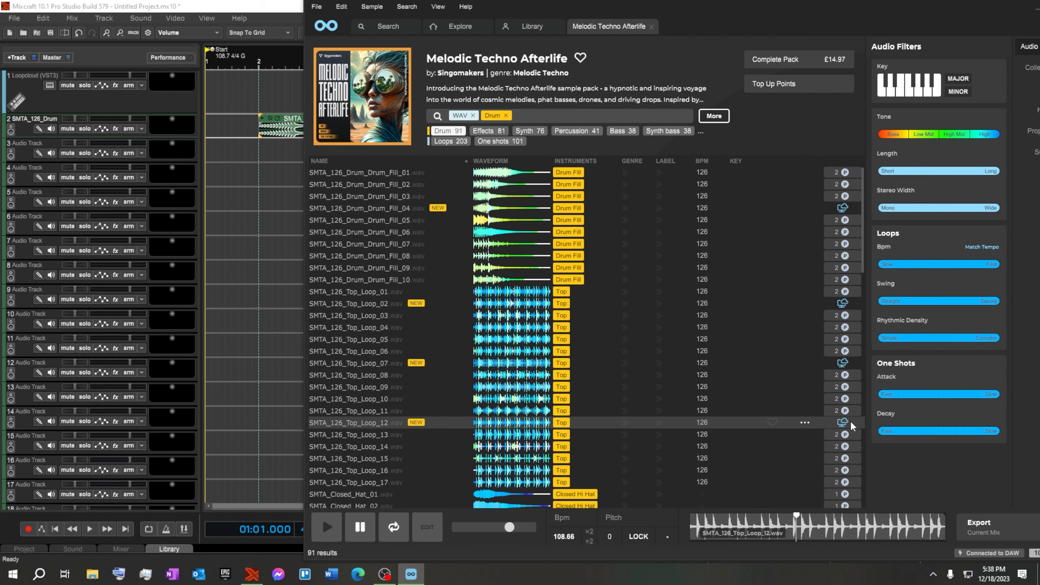
click(420, 467)
Step: Place SMTA_126_Top_Loop_02 on Mixcraft audio track 3 at bar 2 and set the project tempo to 126 bpm
drag(557, 311, 285, 165)
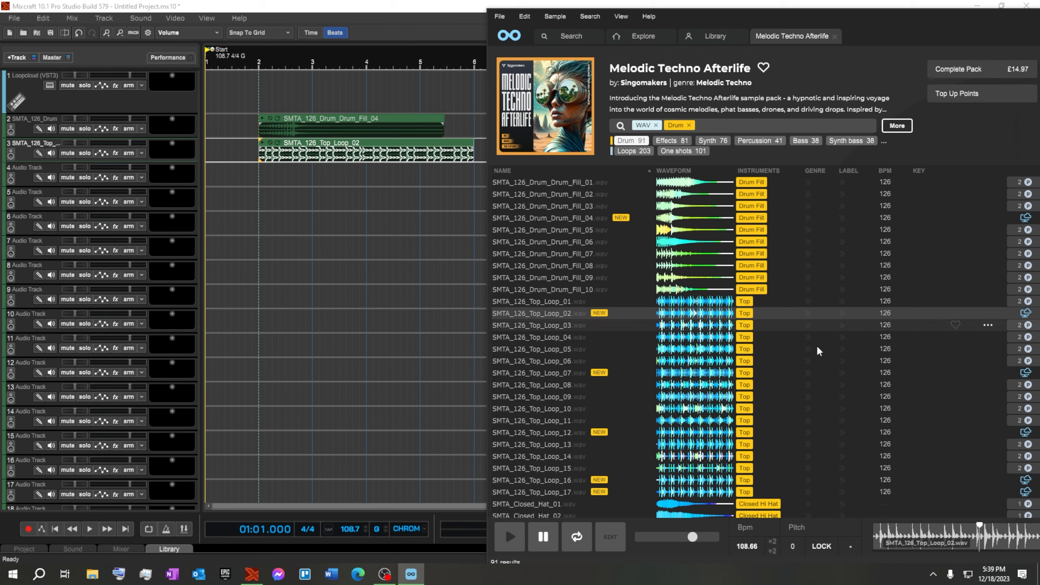
double_click(346, 529)
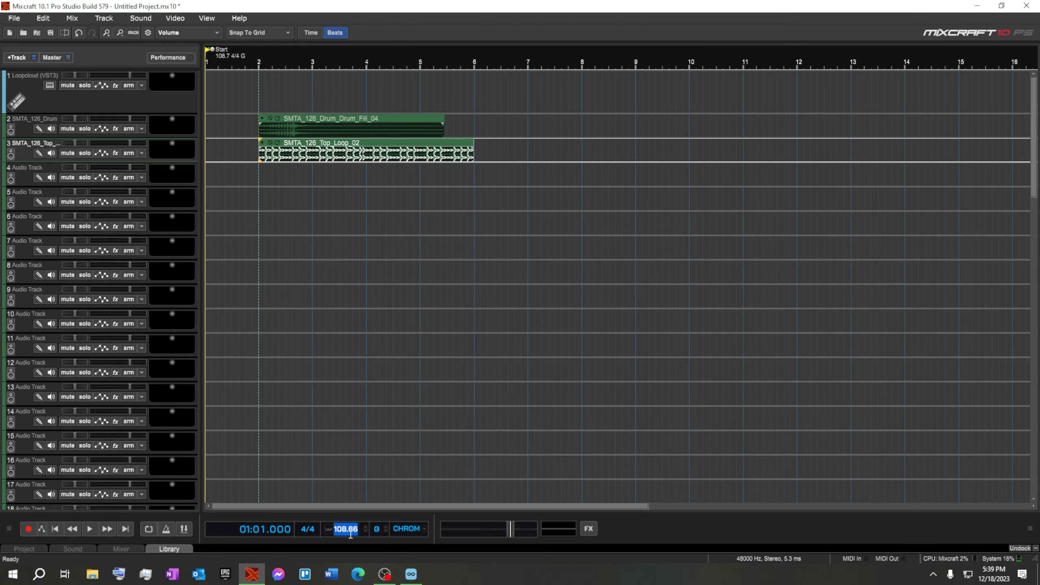
text(126)
key(Return)
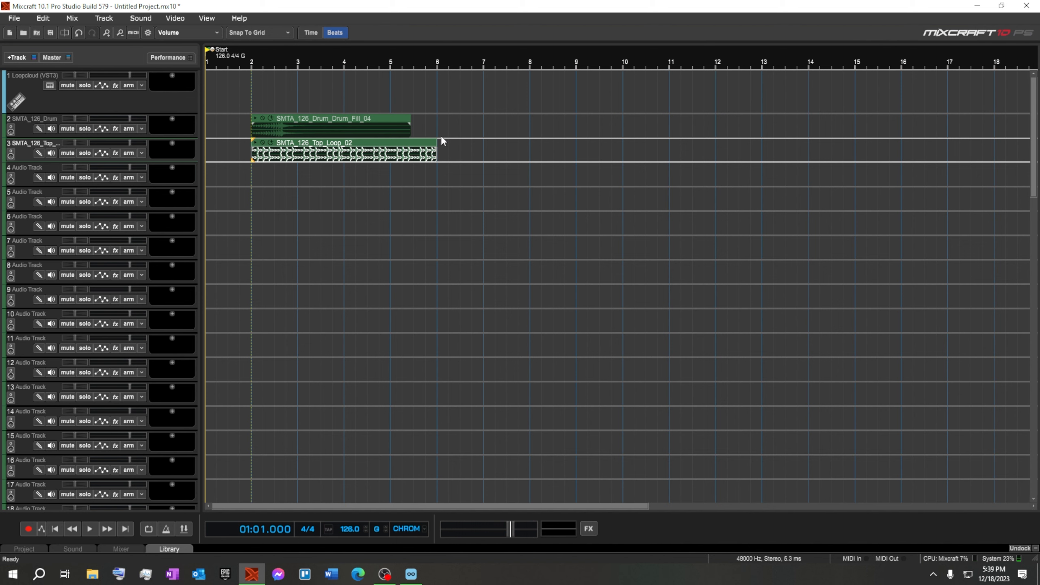
Step: Trim the drum fill clip on track 2 to end at bar 5, and audition the clips on tracks 2 and 3
click(406, 119)
drag(406, 119, 392, 118)
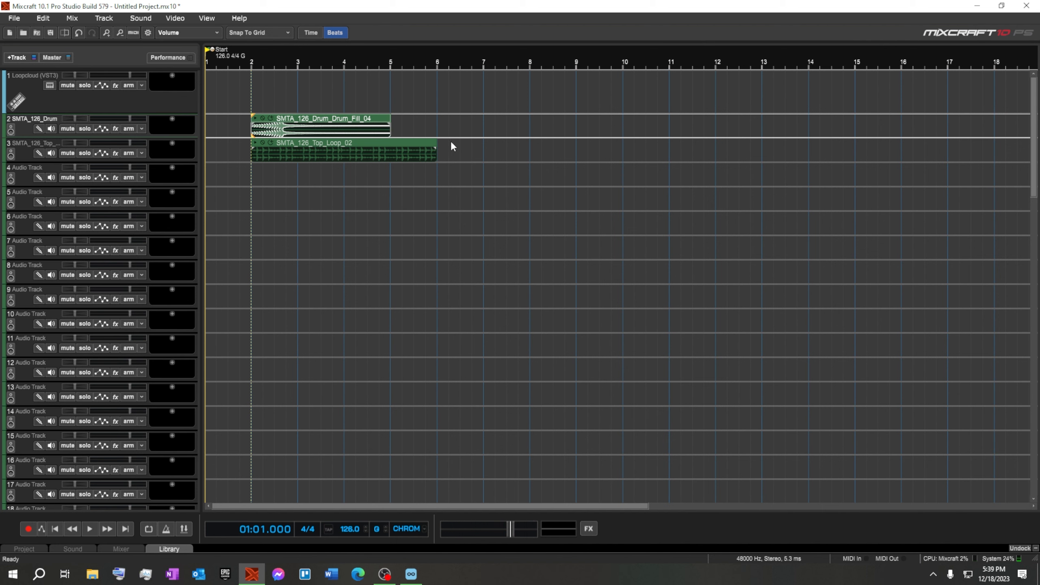
click(256, 118)
click(255, 143)
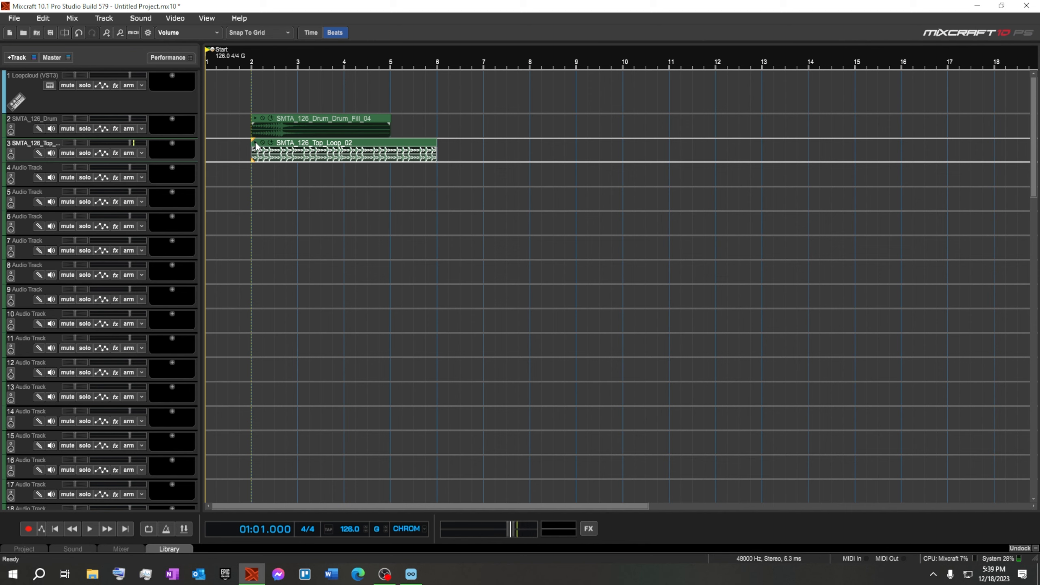
Step: Return to Loopcloud and place SMTA_126_Top_Loop_07 on Mixcraft audio track 4 at bar 2
click(411, 574)
drag(564, 373, 252, 179)
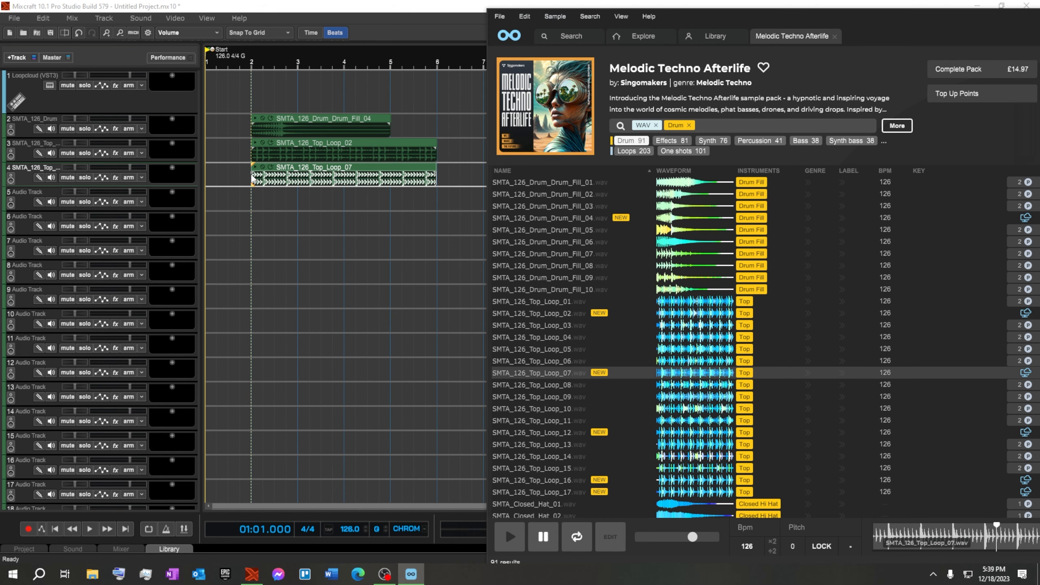
Step: Move the SMTA_126_Top_Loop_07 clip on Mixcraft track 4 to start at bar 6, right after the track 3 clip ends
scroll(339, 237, down, 5)
click(231, 167)
drag(232, 173, 325, 173)
scroll(325, 172, down, 2)
Step: Return to Loopcloud and place SMTA_126_Top_Loop_12 on Mixcraft audio track 5 at bar 10
click(411, 573)
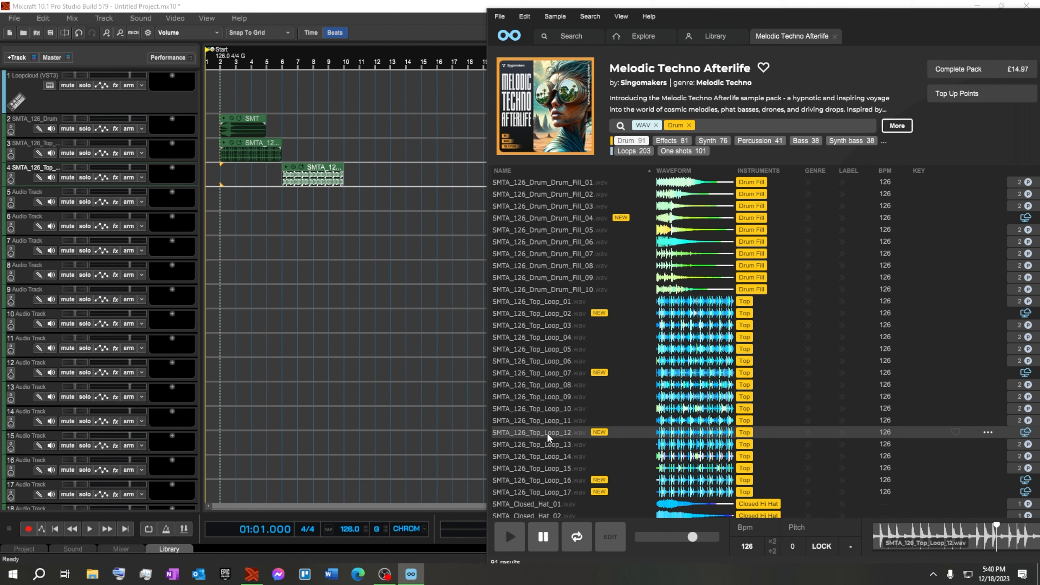
drag(546, 433, 345, 185)
drag(343, 203, 346, 202)
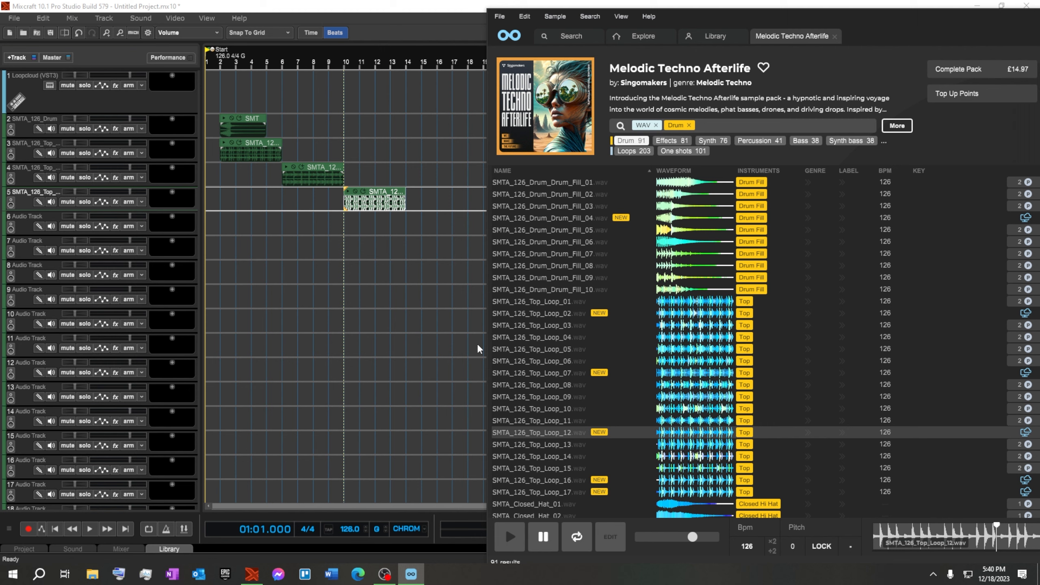
Step: Preview the SMTA_Closed_Hat_07 and SMTA_Kit_01_126_Stripped_Drums samples
click(575, 263)
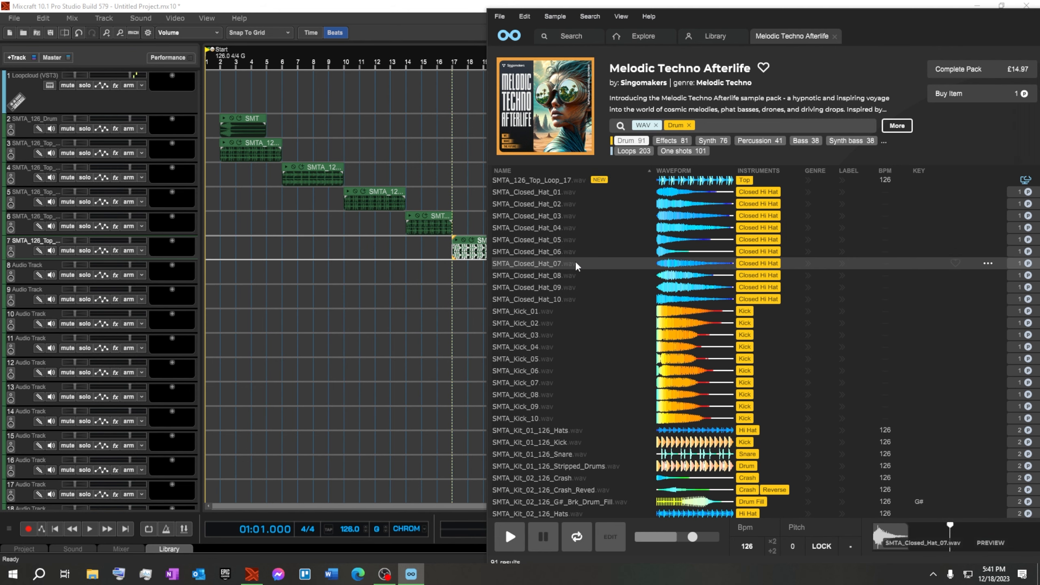
click(547, 535)
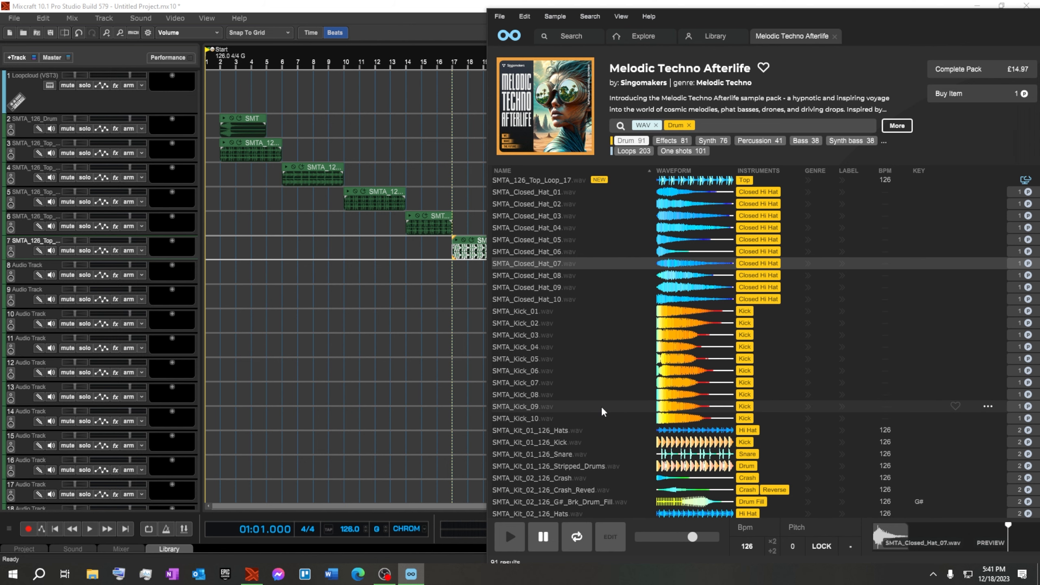
scroll(601, 404, down, 4)
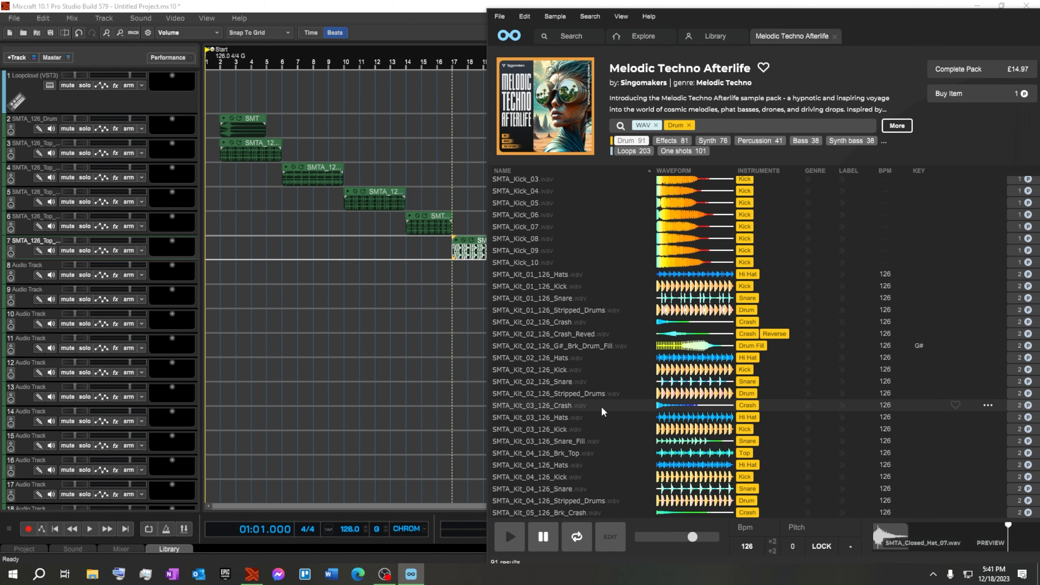
click(611, 310)
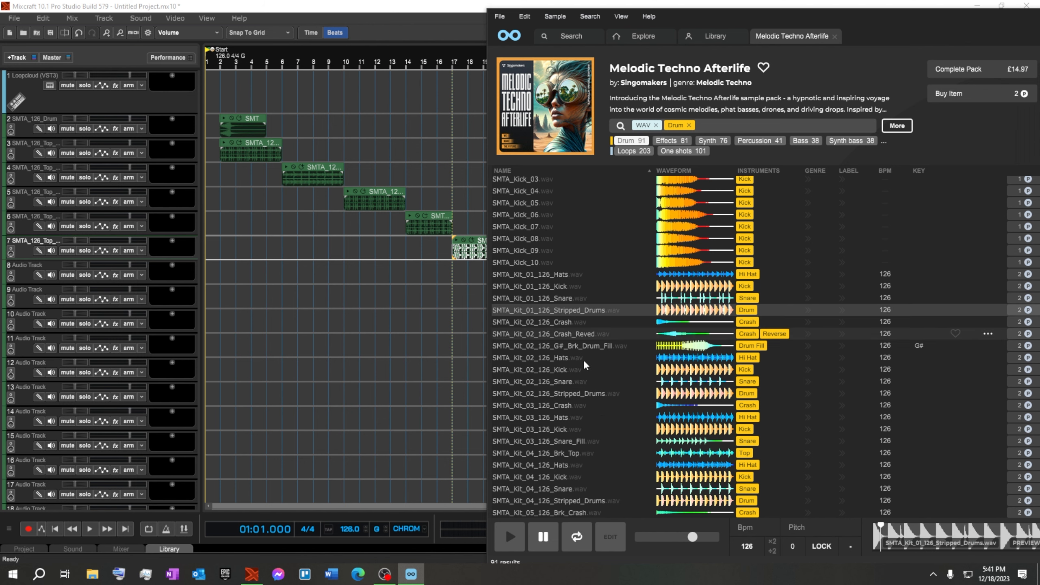
click(508, 543)
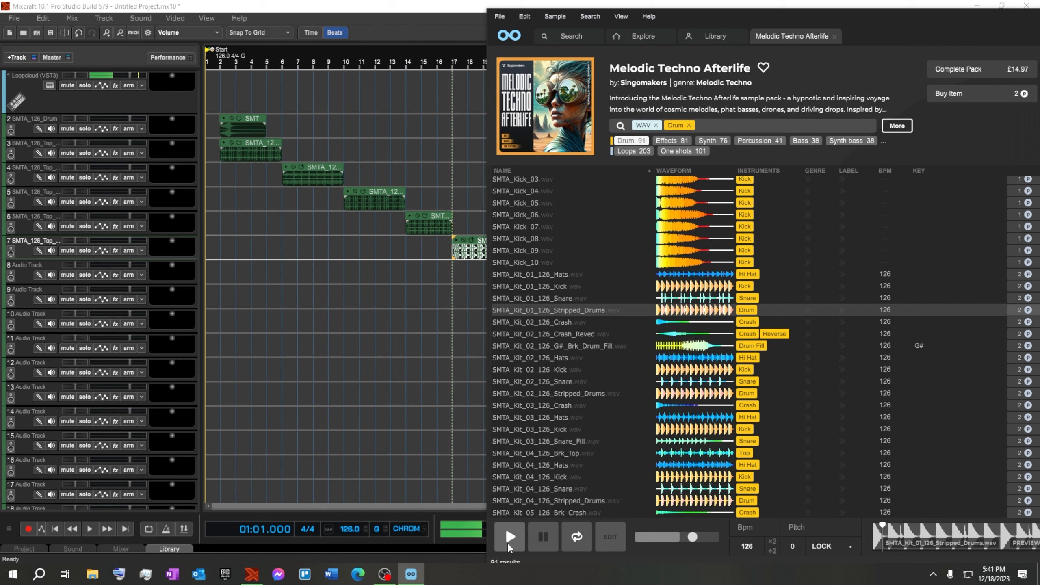
click(545, 536)
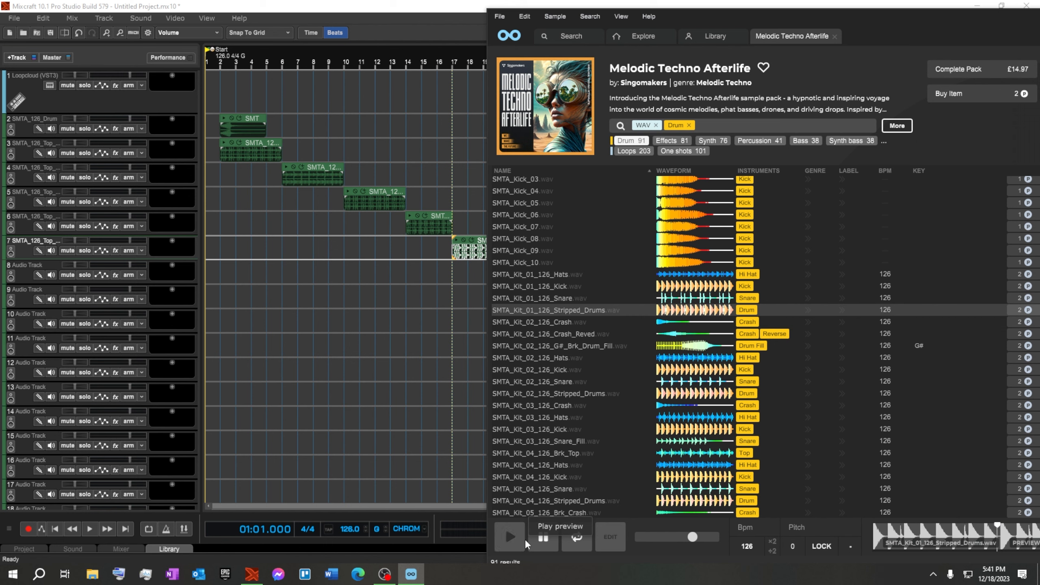
click(525, 539)
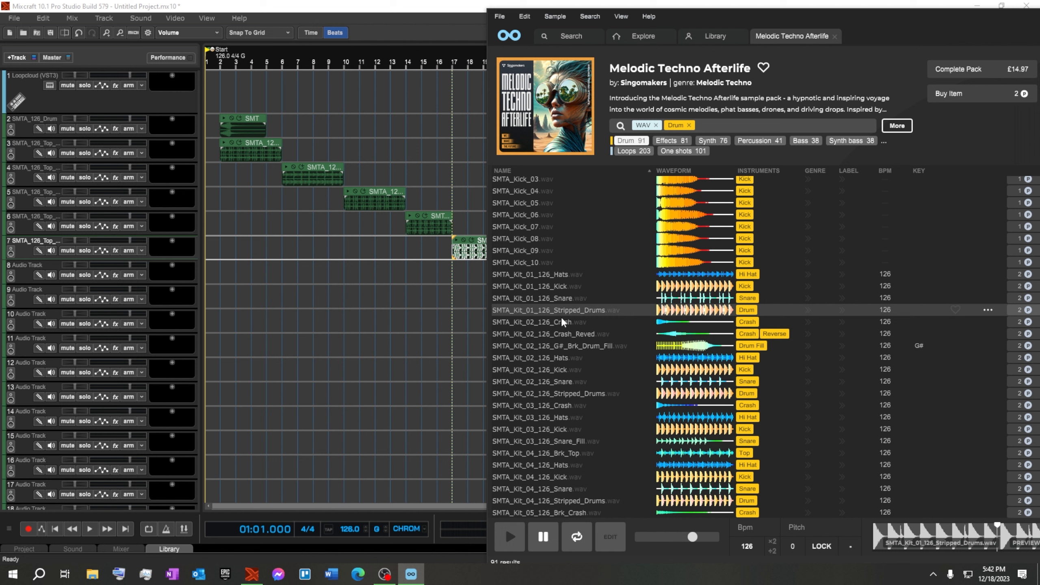
Step: Preview the SMTA_Kit_02_126_G#_Brk_Drum_Fill and SMTA_Kit_02_126_Stripped_Drums samples
click(552, 347)
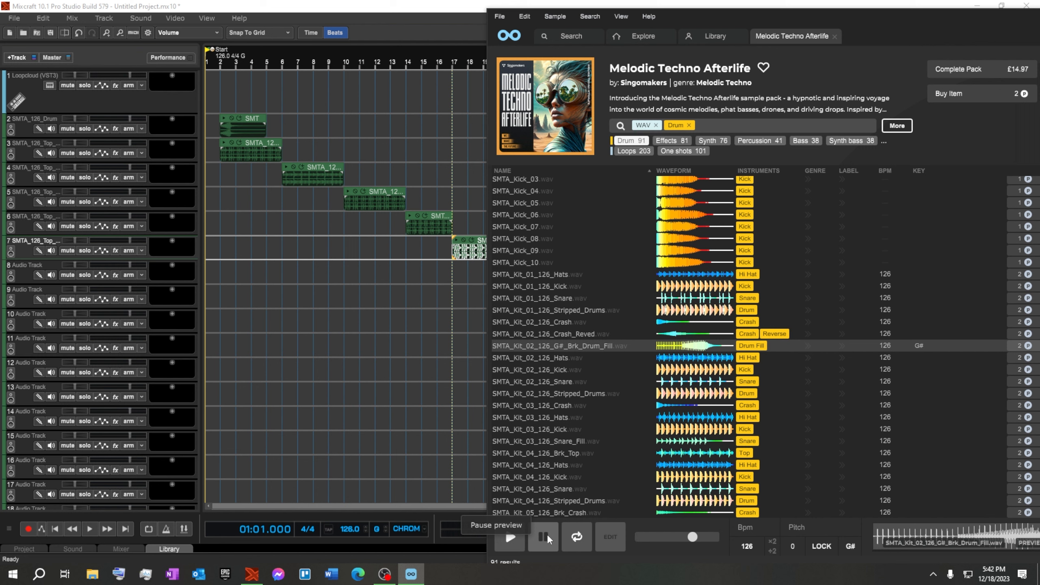
click(544, 535)
click(589, 393)
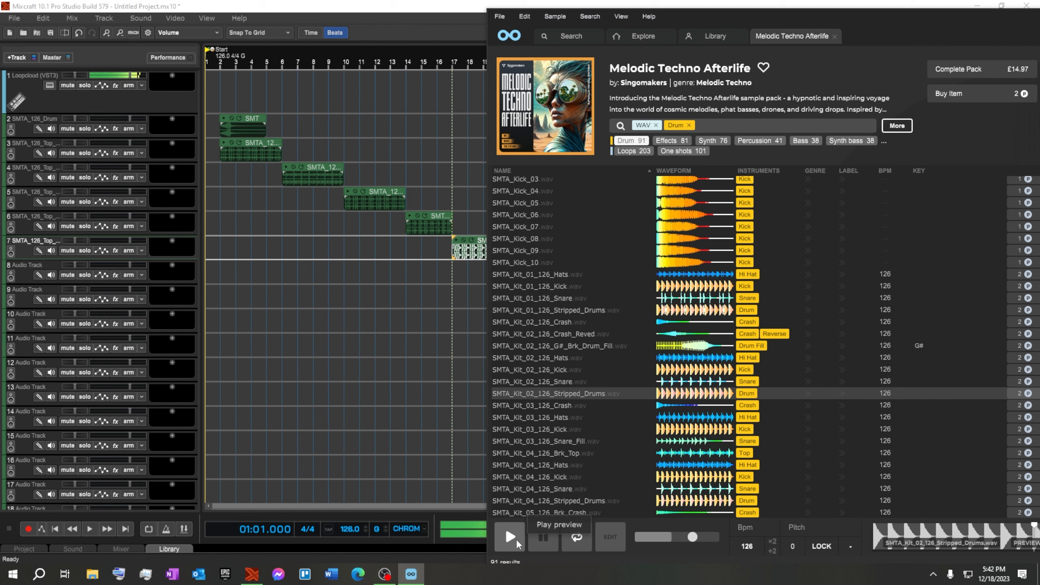
click(539, 533)
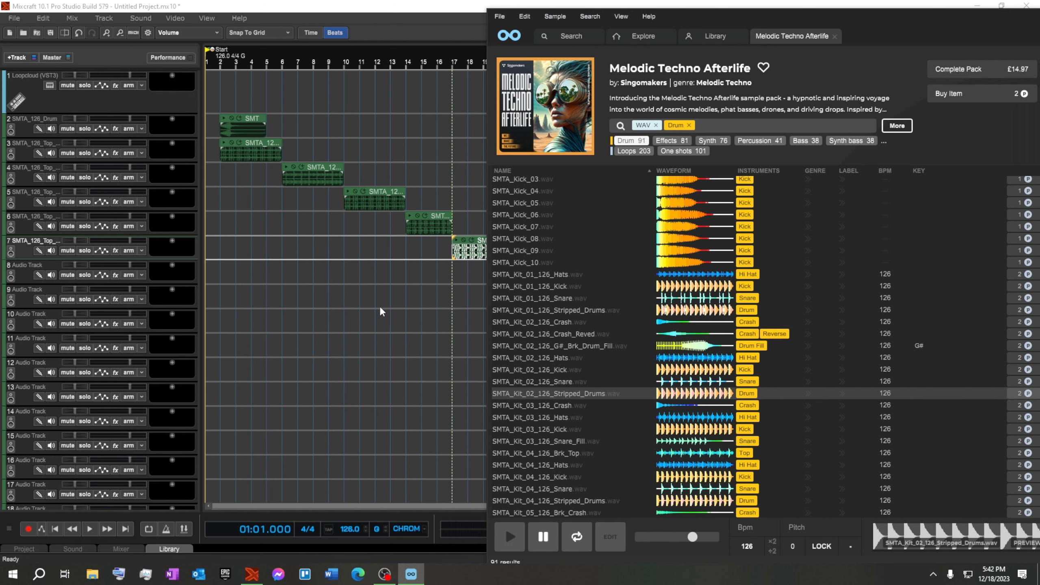
Step: Change the colour of Mixcraft audio track 8 to yellow
scroll(380, 308, down, 1)
scroll(379, 306, down, 2)
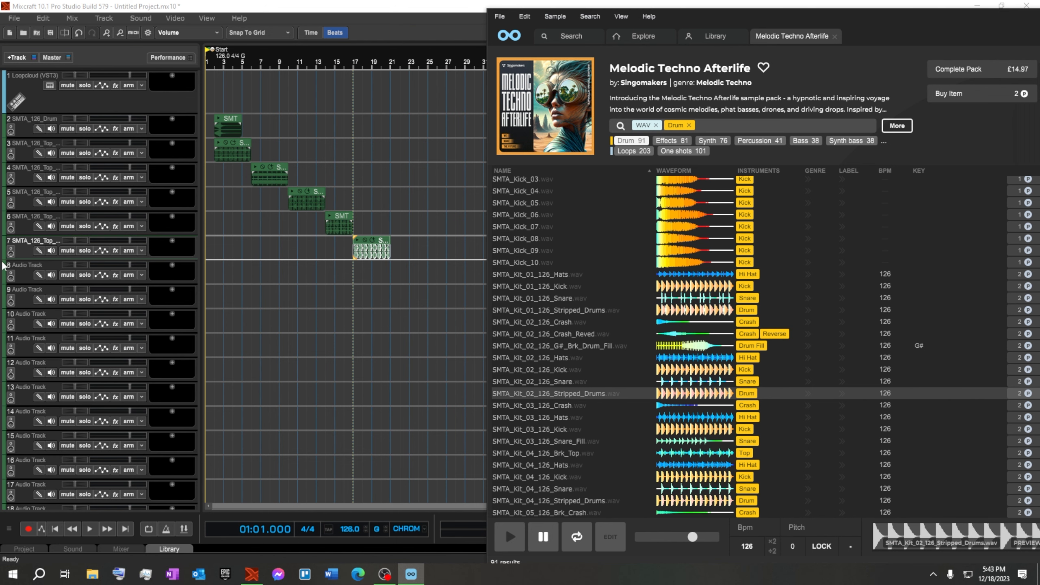
click(6, 273)
click(6, 274)
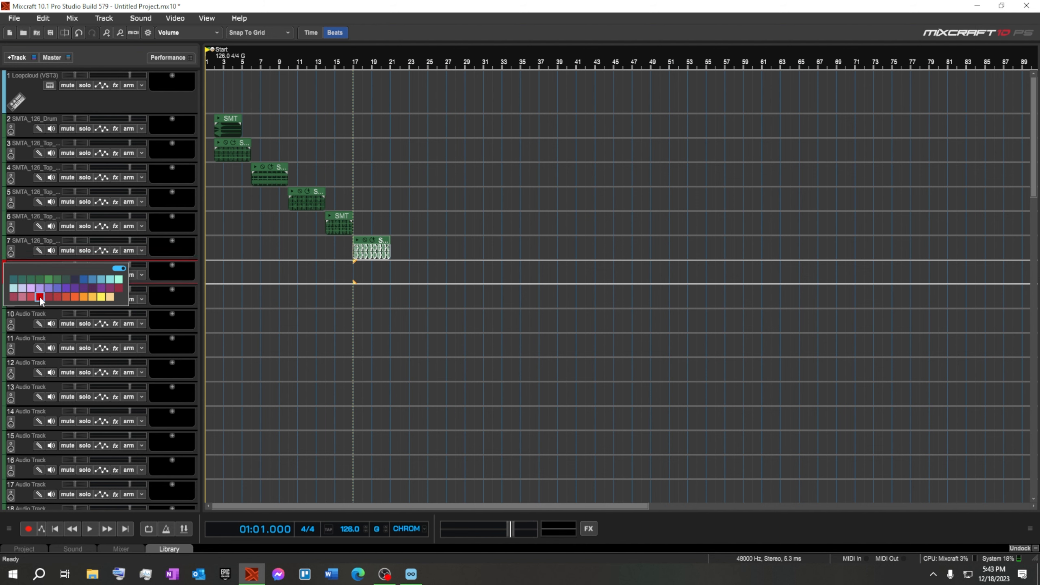
click(49, 296)
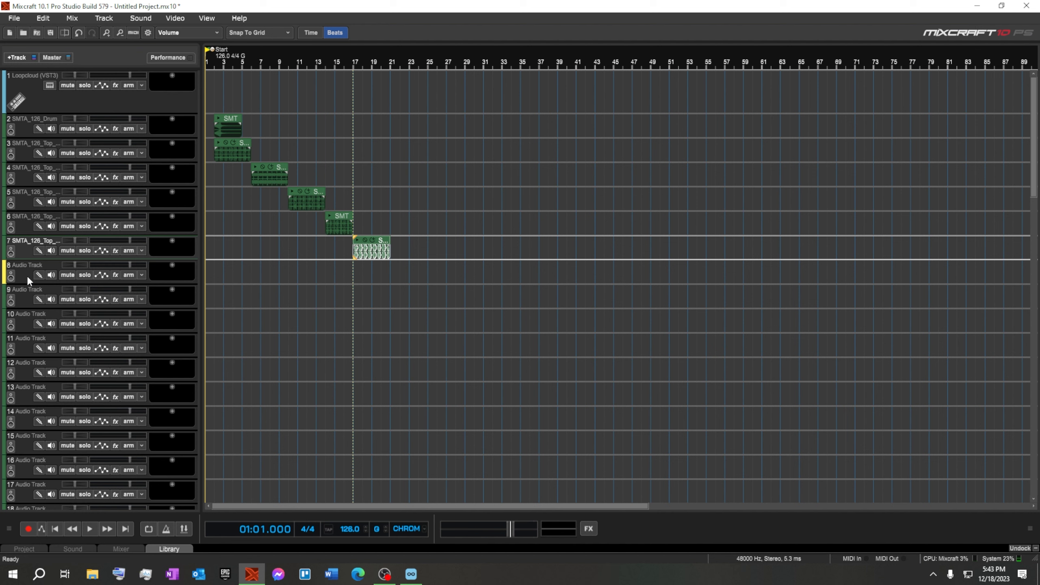
Step: Return to Loopcloud, preview SMTA_Kit_02_126_Stripped_Drums again and try to export it to Mixcraft without purchasing it
click(411, 574)
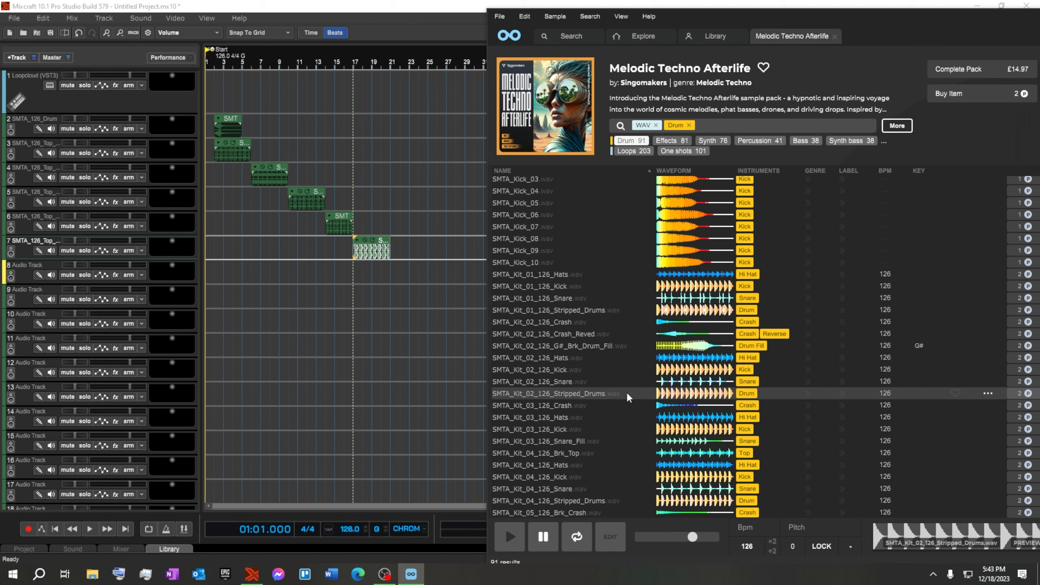
click(513, 545)
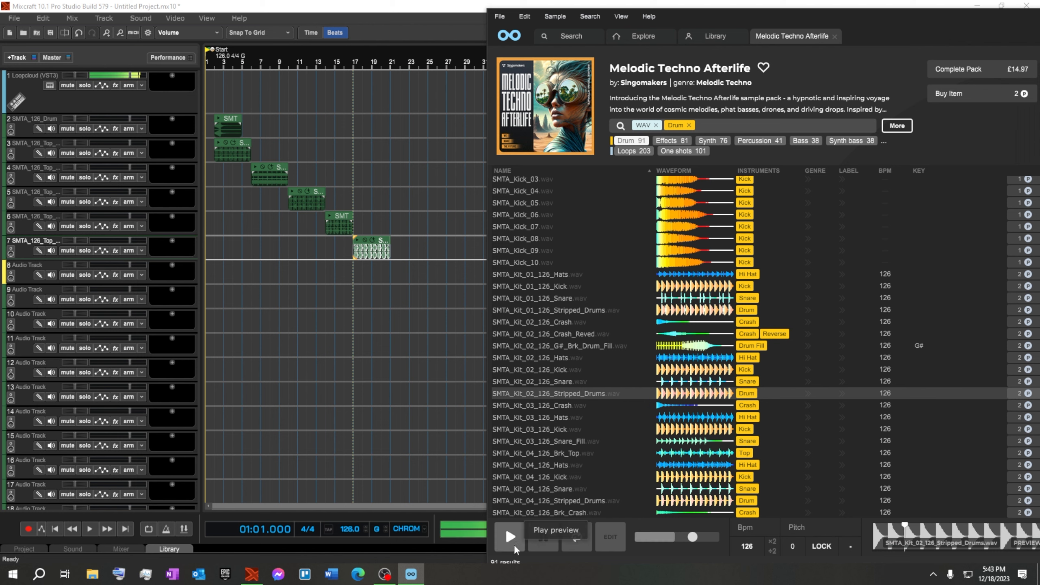
click(544, 532)
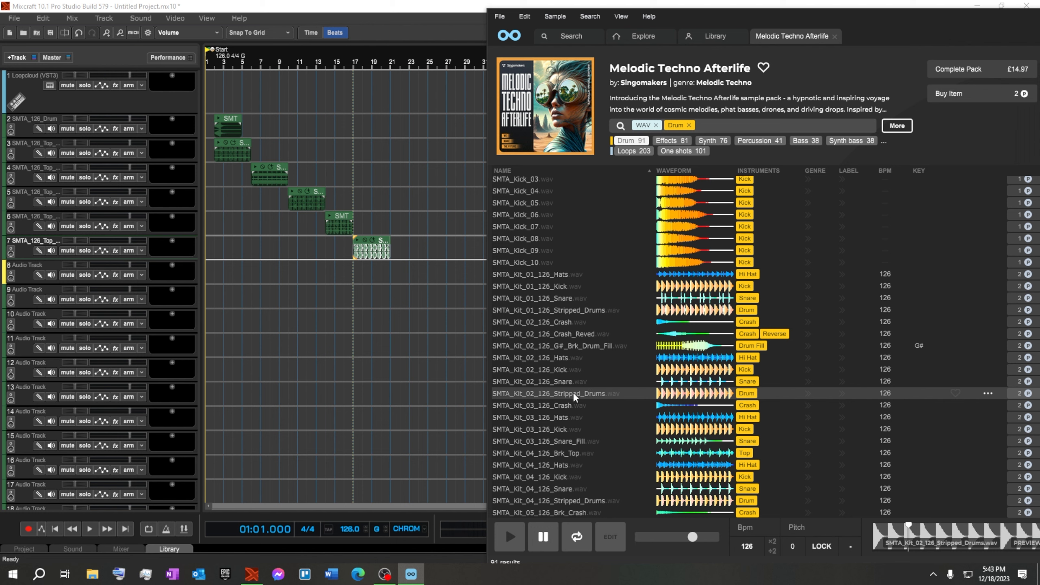
drag(572, 392, 200, 279)
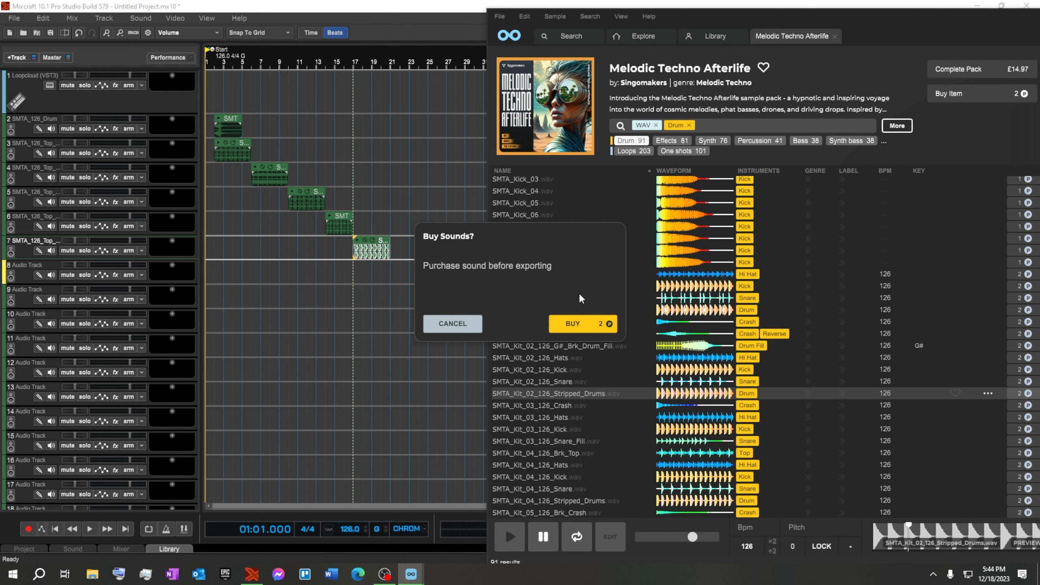
click(464, 323)
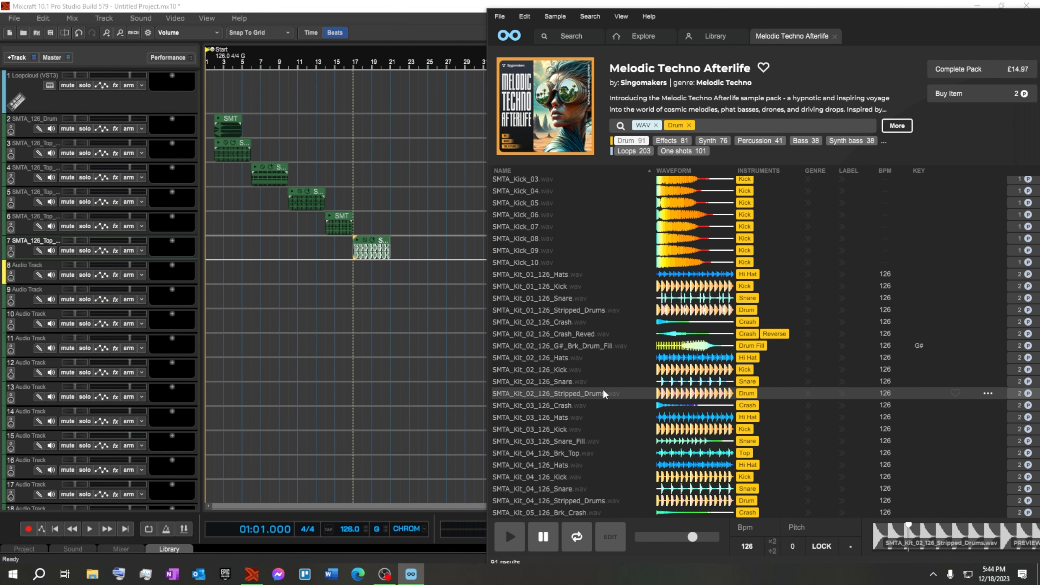
Step: Buy SMTA_Kit_02_126_G#_Brk_Drum_Fill and place it at bar 2 on Mixcraft audio track 9, with that track muted
click(636, 344)
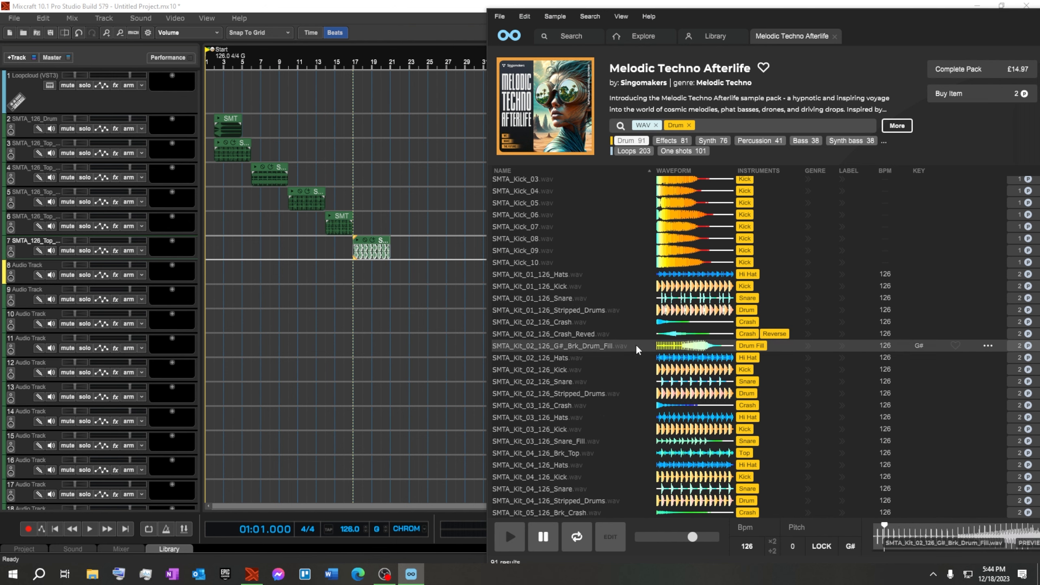
click(1023, 347)
drag(593, 342, 330, 292)
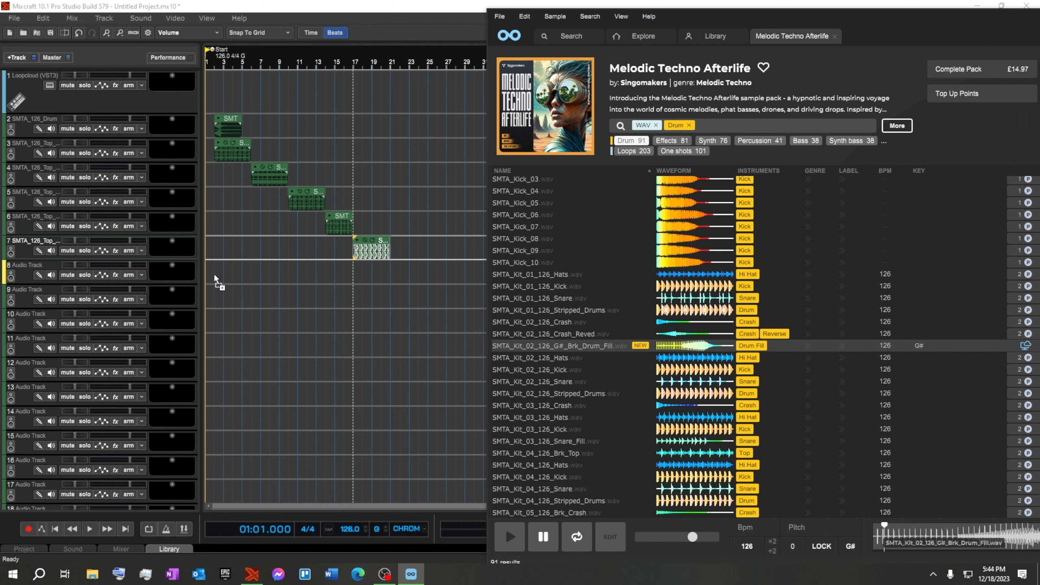
drag(214, 293, 214, 292)
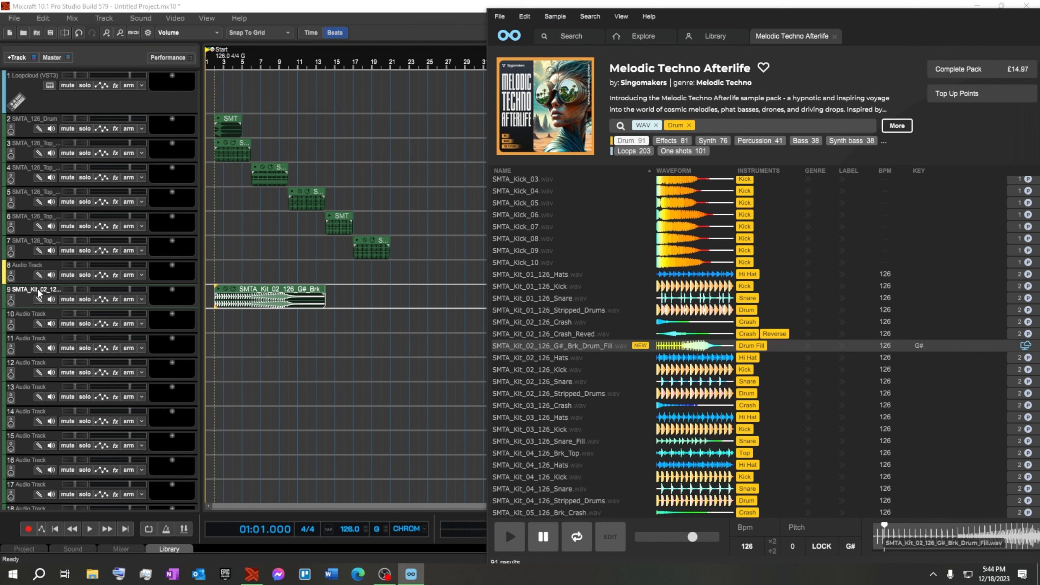
click(70, 300)
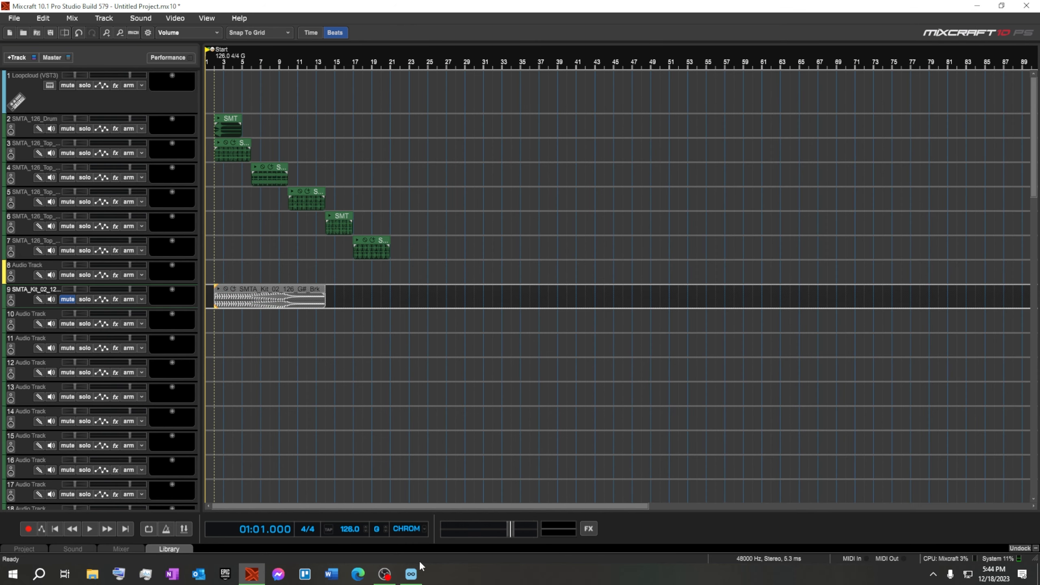
Step: Return to Loopcloud, buy SMTA_Kit_02_126_Stripped_Drums and place it on Mixcraft audio track 10 at bar 2
click(411, 574)
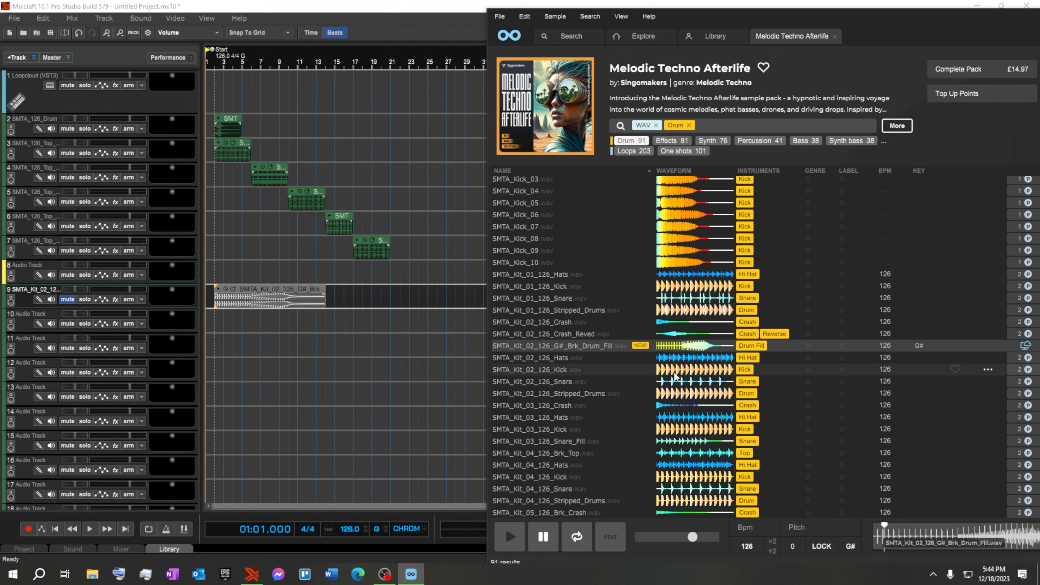
click(534, 397)
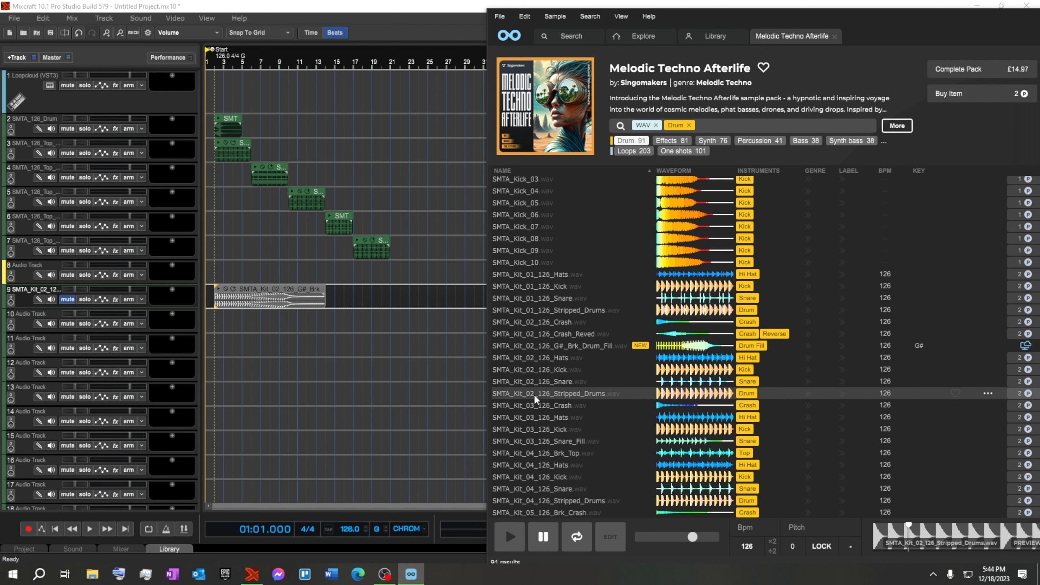
click(1037, 394)
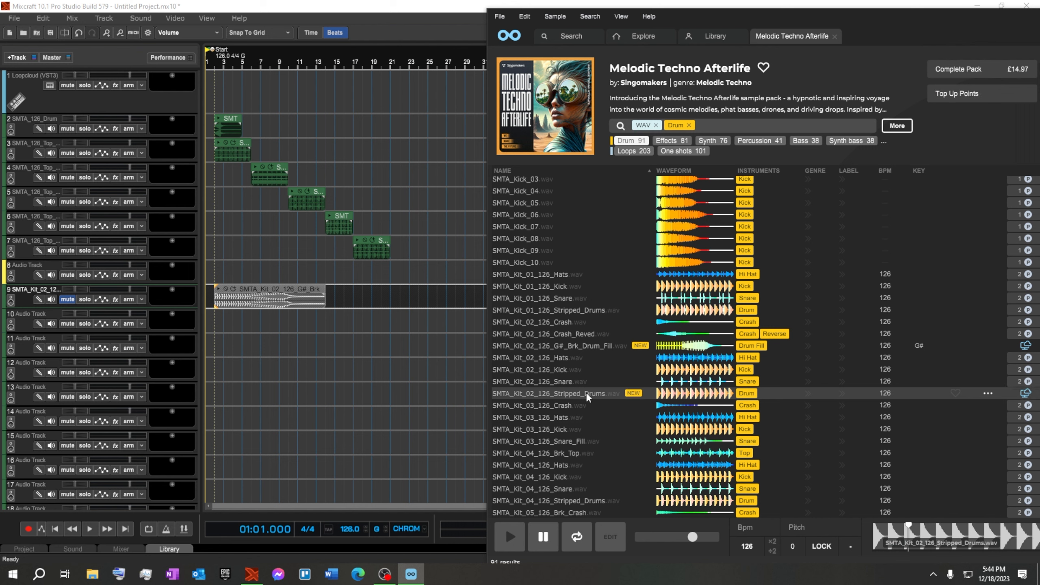
drag(586, 393, 358, 331)
drag(214, 327, 215, 327)
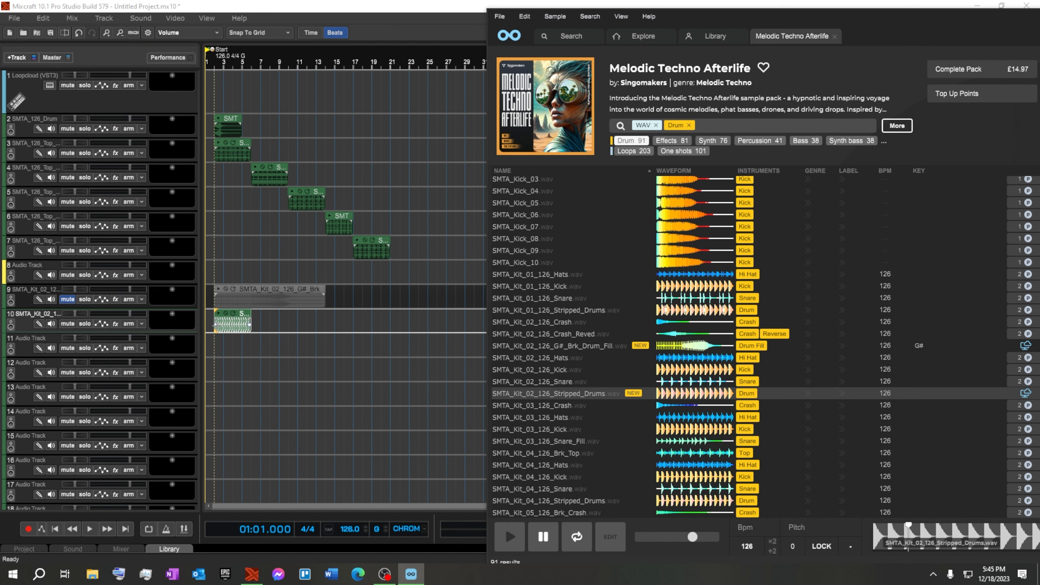
Step: Preview the SMTA_Kit_03_126_Kick and SMTA_Kit_04_126_Stripped_Drums samples
scroll(528, 351, down, 2)
click(528, 351)
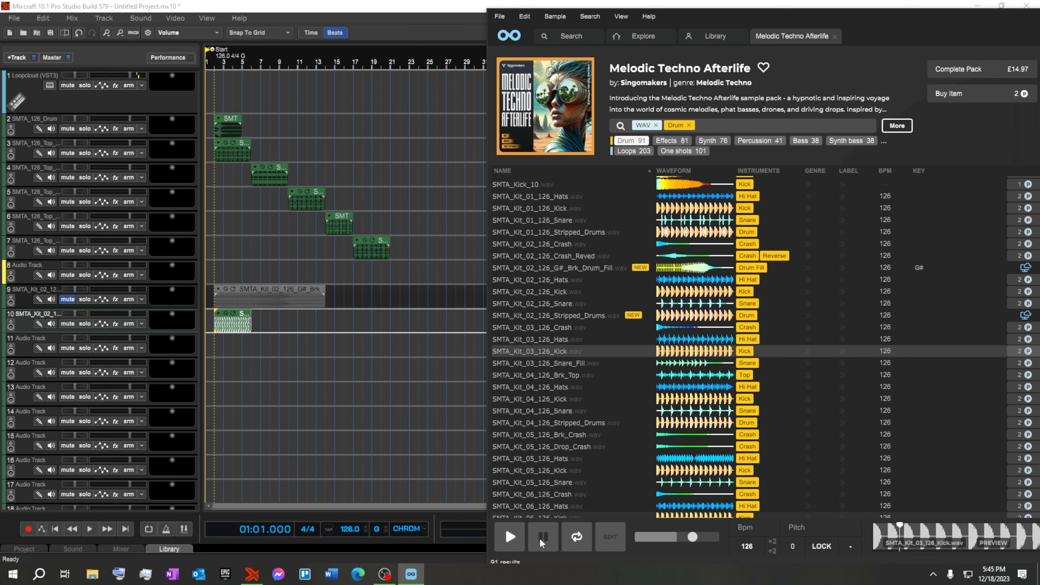
click(551, 540)
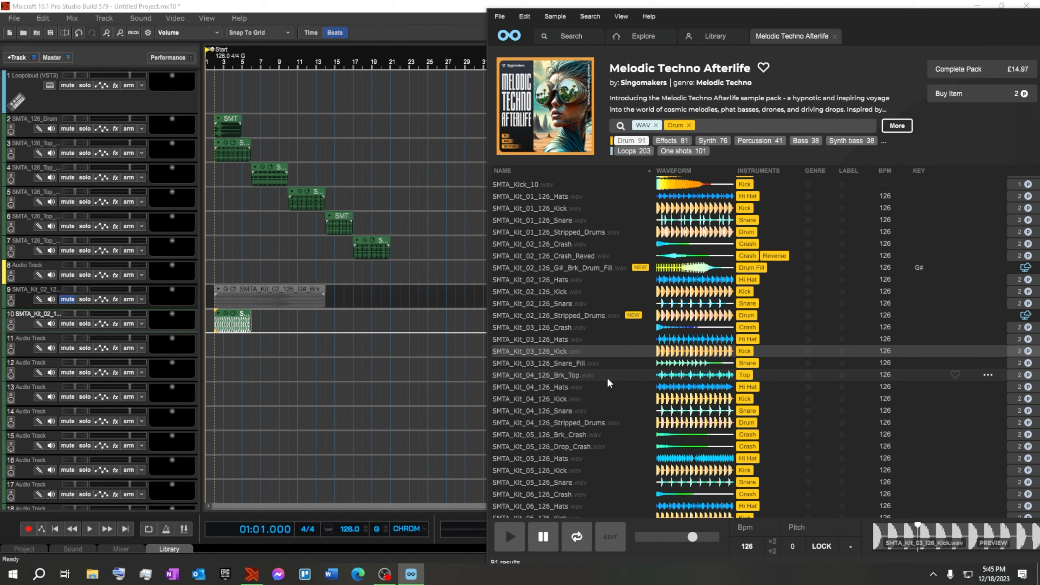
click(585, 423)
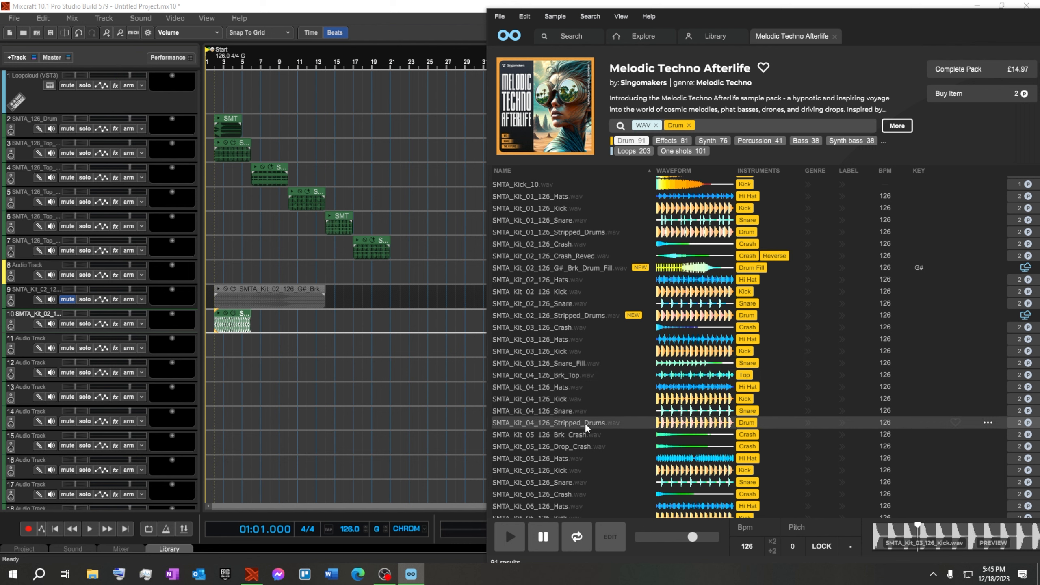
click(512, 538)
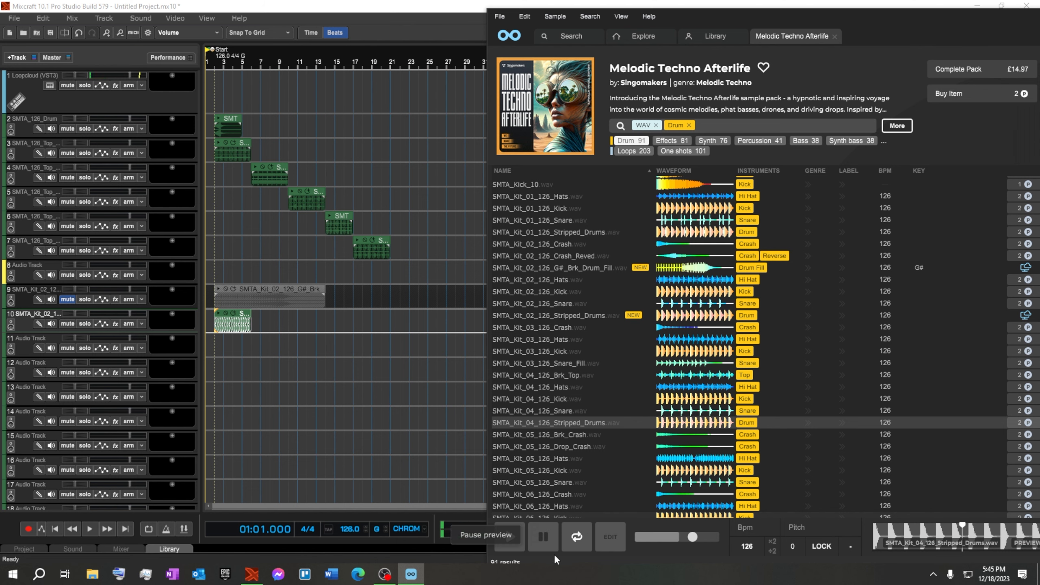
click(551, 542)
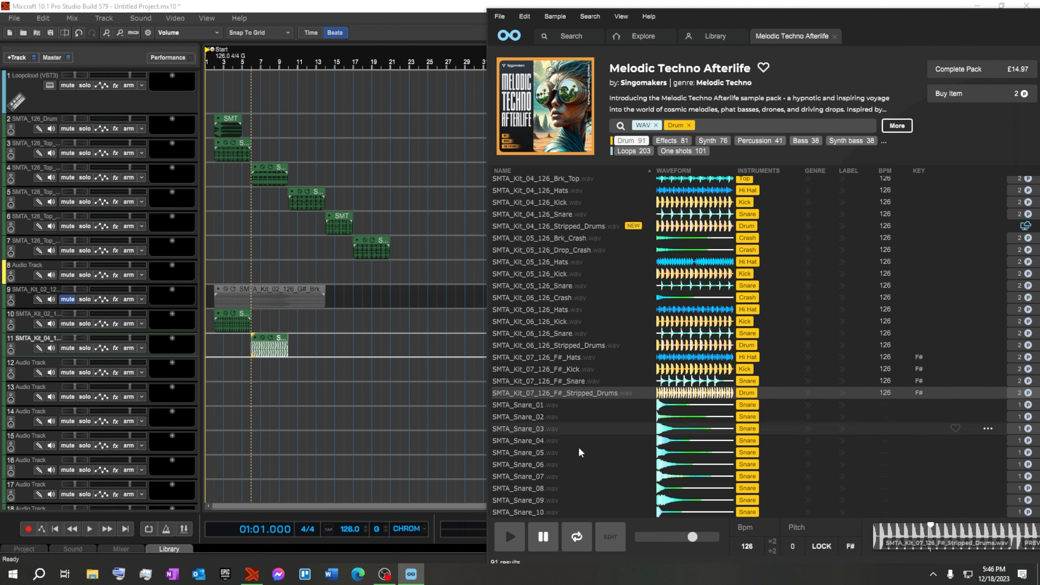
Step: Preview the SMTA_Kit_07_126_F#_Stripped_Drums sample
click(509, 539)
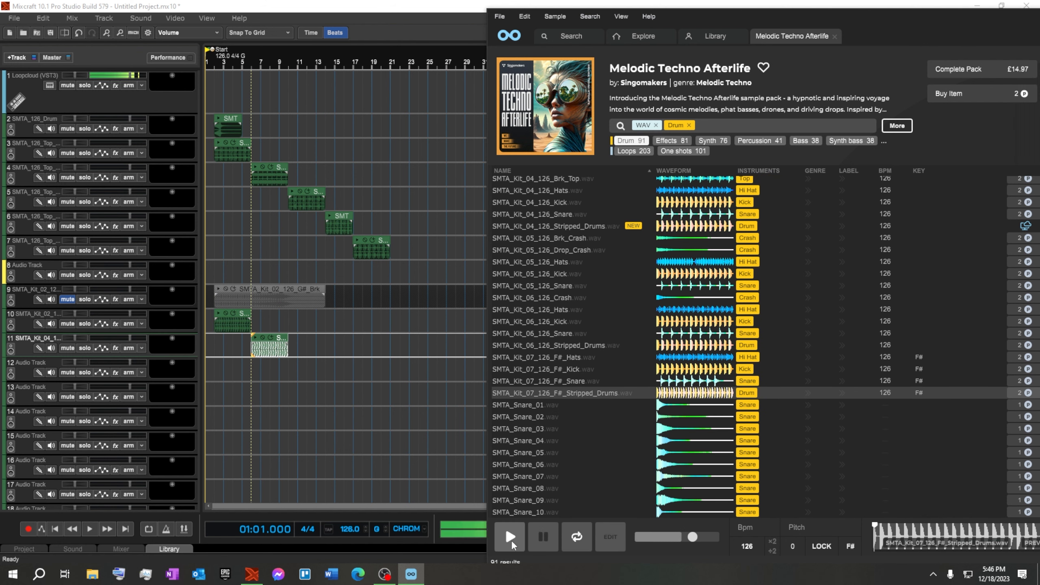
click(541, 538)
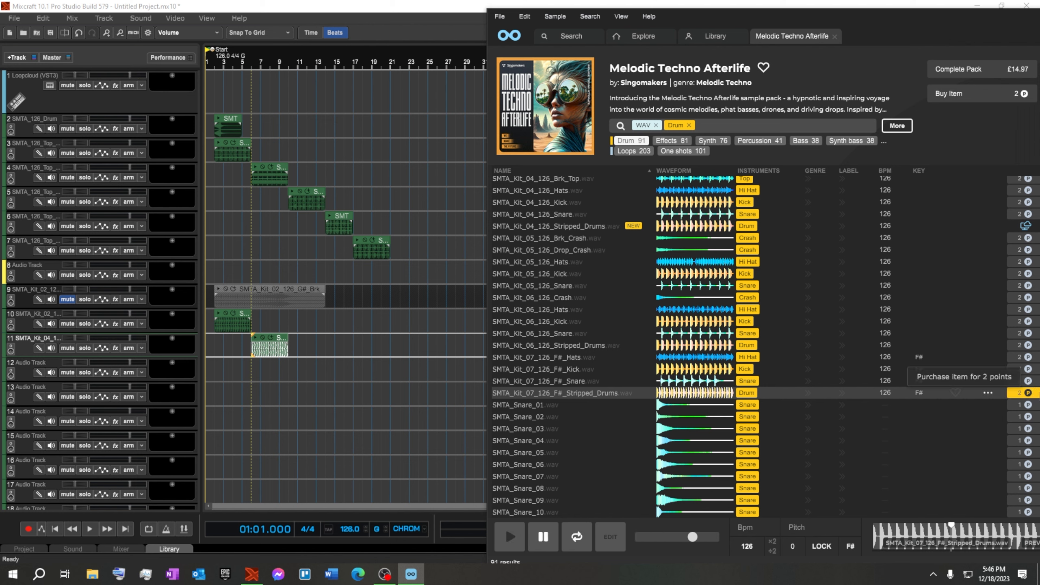
Step: Buy SMTA_Kit_07_126_F#_Stripped_Drums and place it on Mixcraft audio track 12 at bar 10
click(1035, 393)
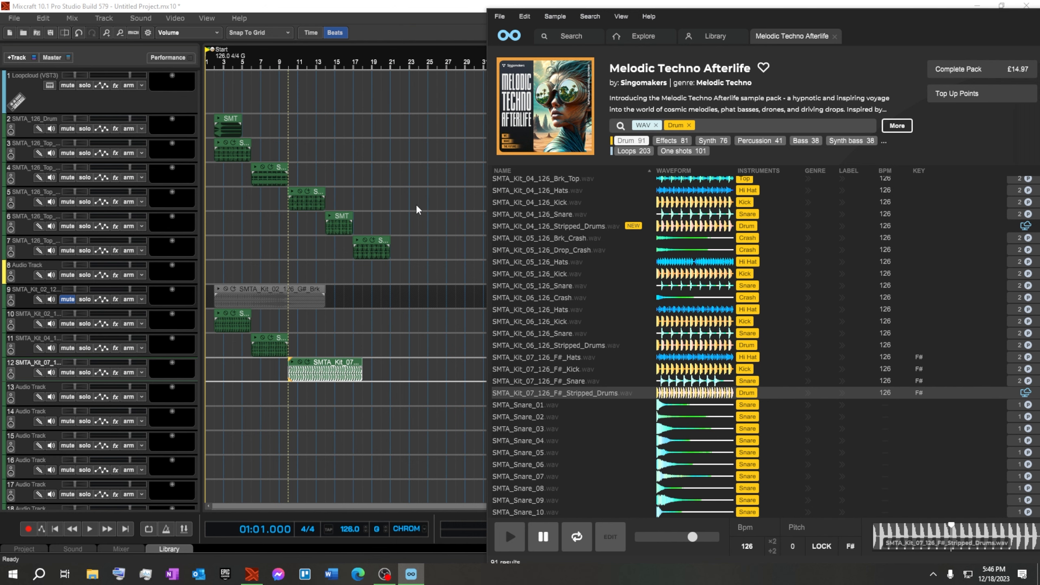
scroll(113, 390, down, 3)
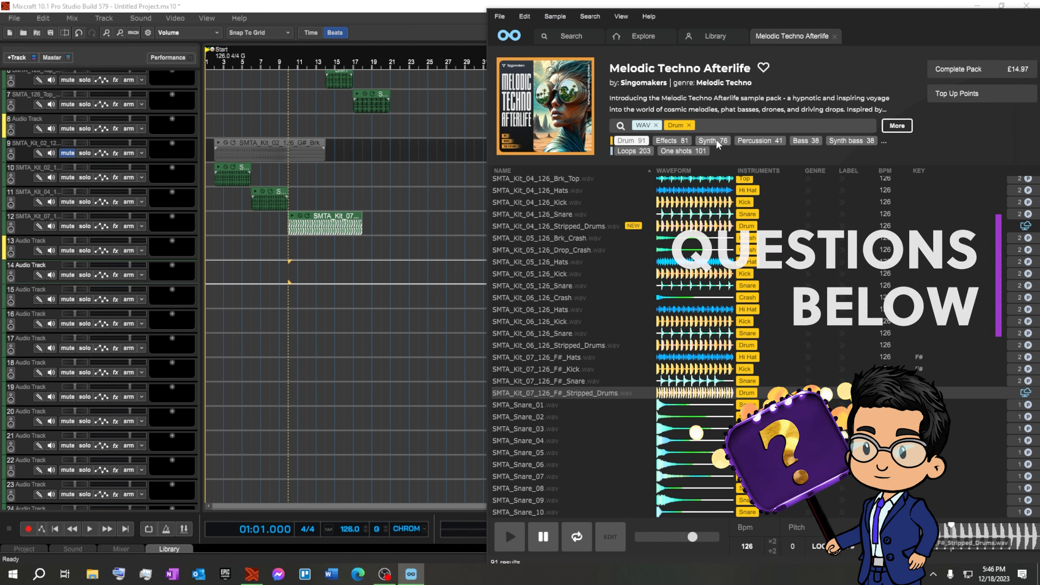
Step: Filter the sample pack to Synth sounds sorted by name and preview SMTA_126_D_Arp_Synth_Loop_01
click(715, 140)
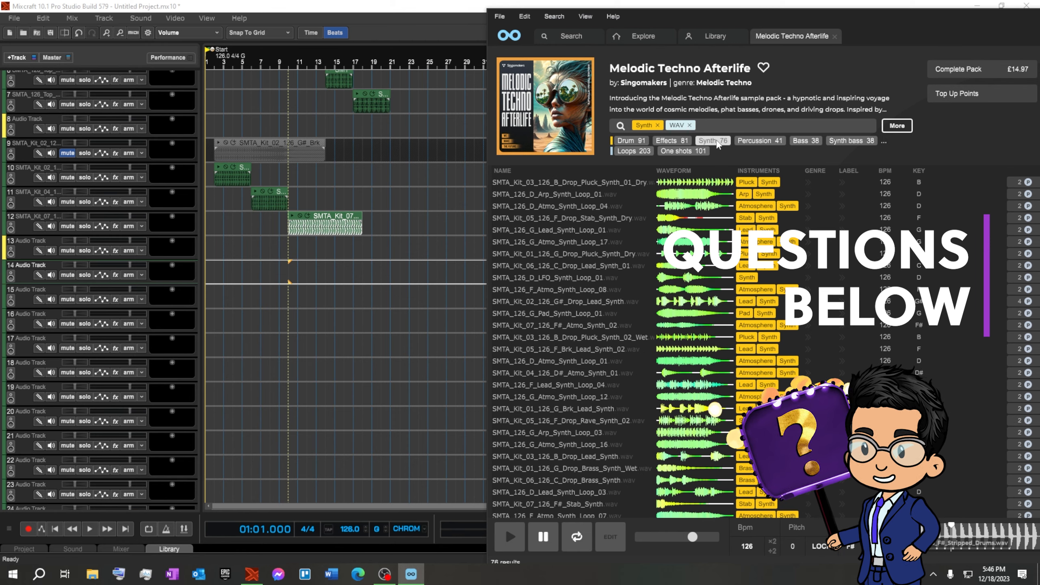
click(539, 169)
click(627, 181)
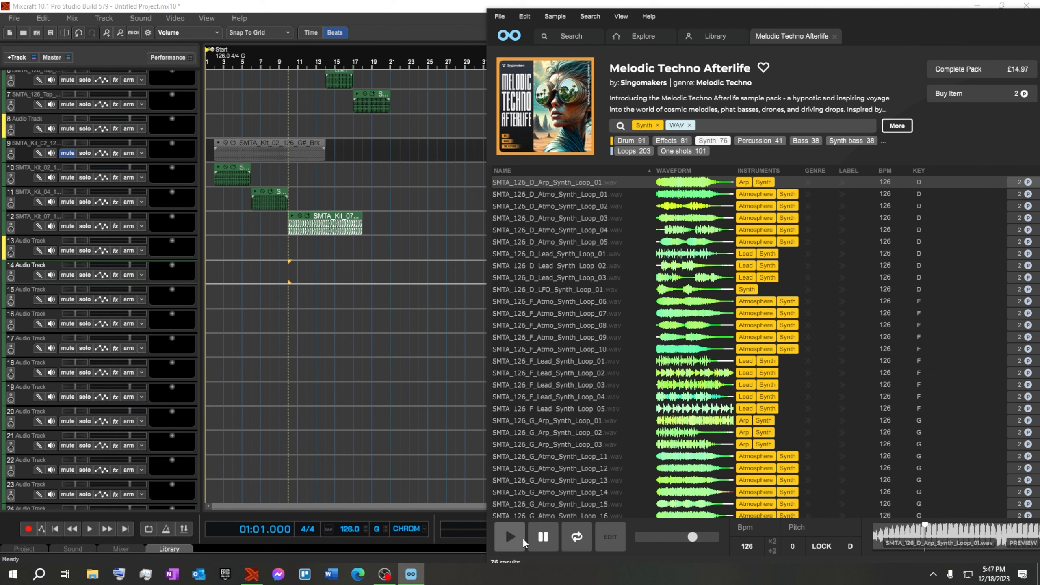
click(509, 536)
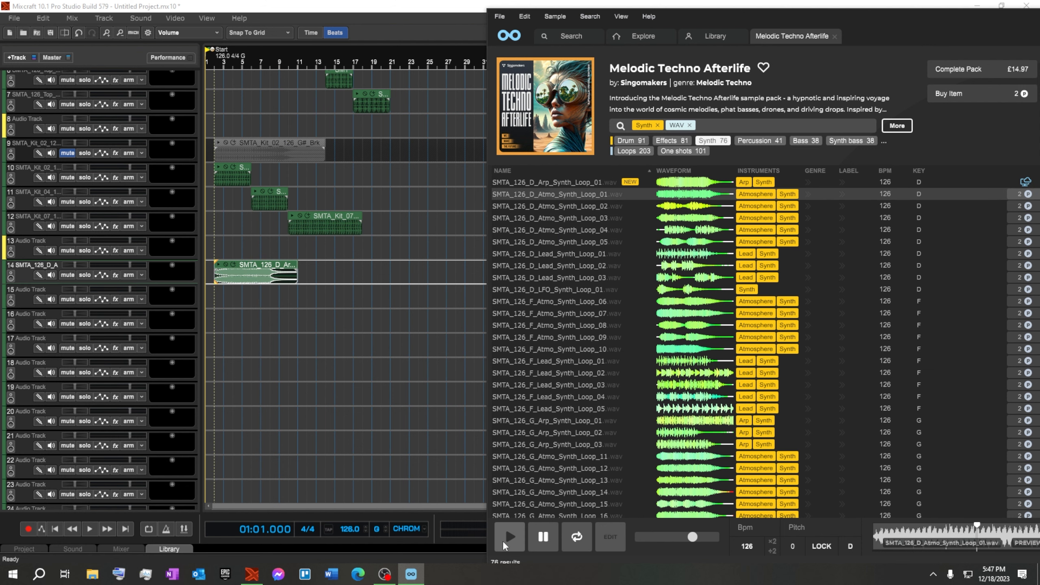
Step: Preview D-key synth loops: SMTA_126_D_Atmo_Synth_Loop_01 and 02, Lead_Synth_Loop_01 and 03, and LFO_Synth_Loop_01
click(506, 540)
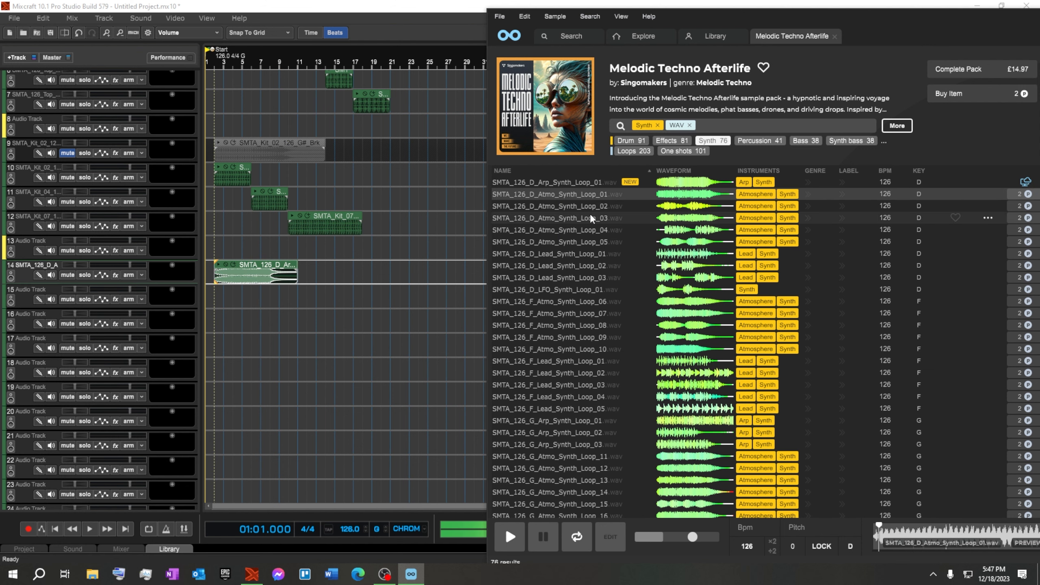
click(582, 204)
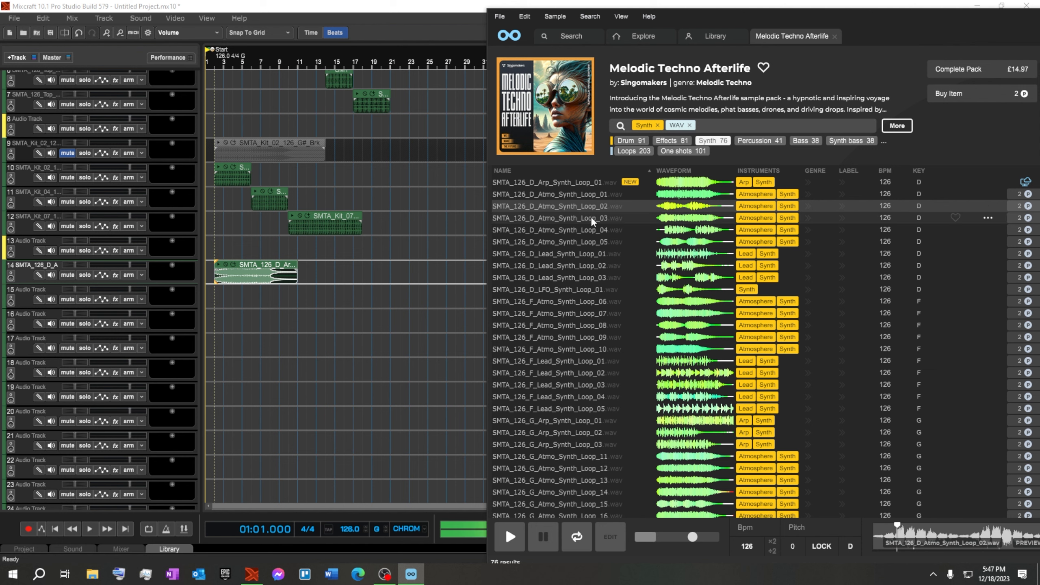
click(599, 251)
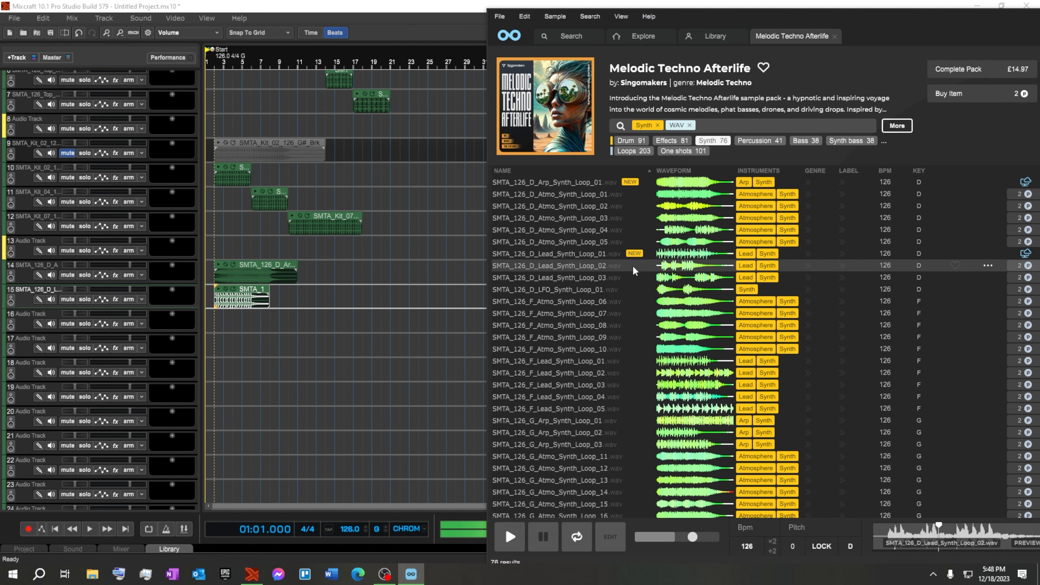
click(616, 277)
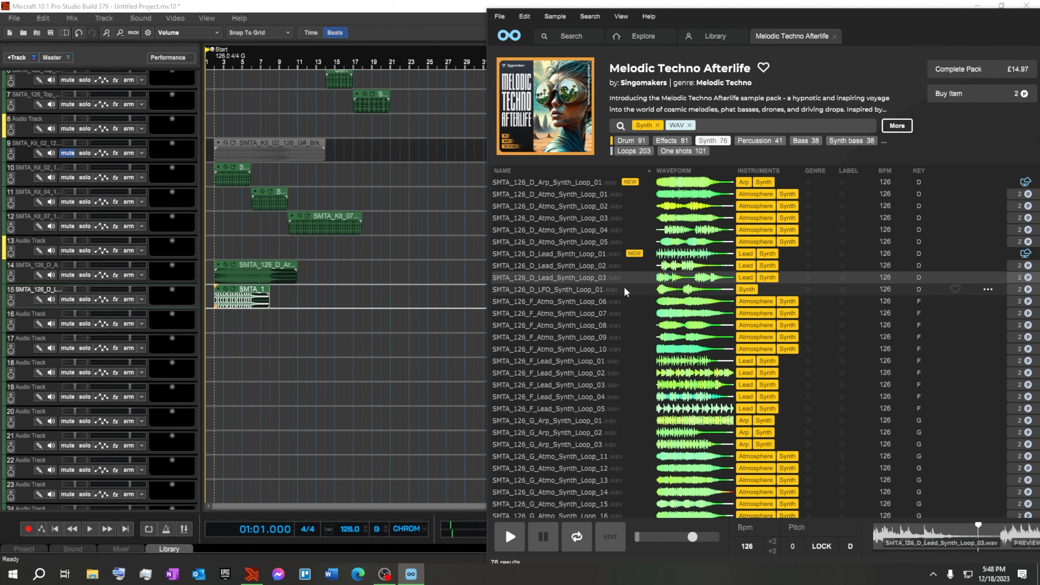
click(623, 287)
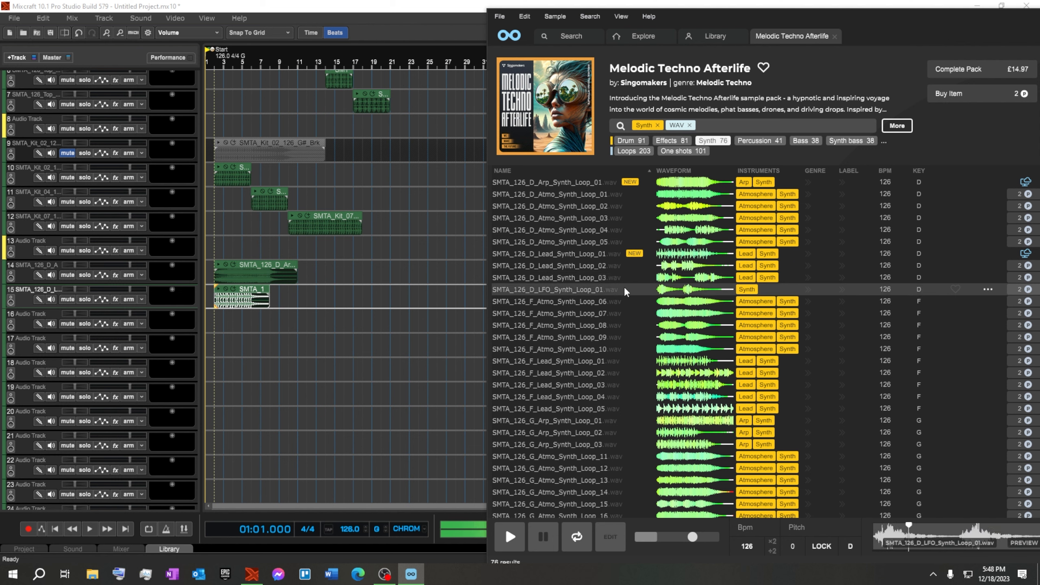
Step: Preview and buy SMTA_126_D_Atmo_Synth_Loop_01 and place it on Mixcraft audio track 16 at bar 2
click(624, 194)
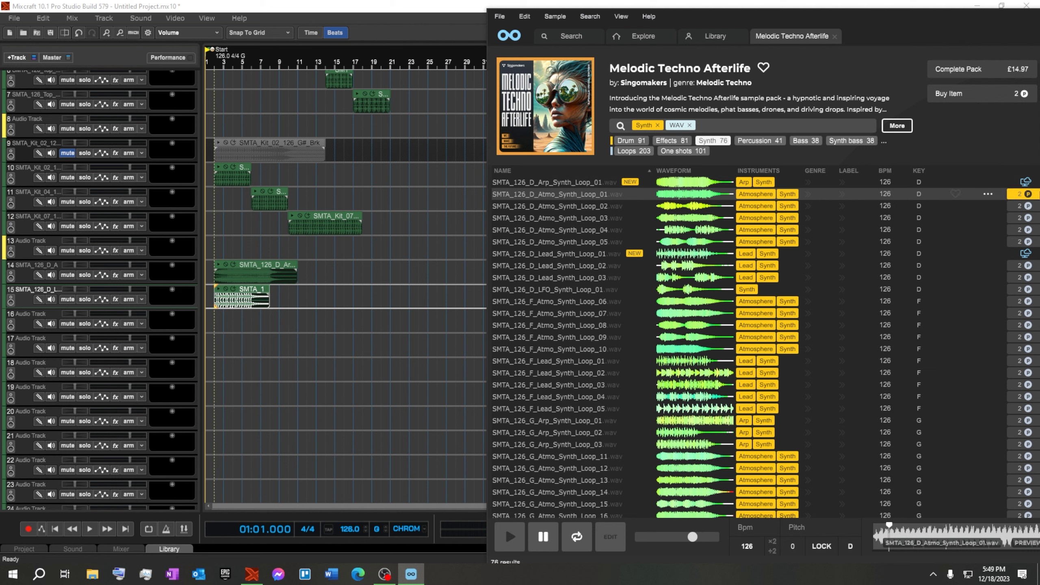
click(1022, 194)
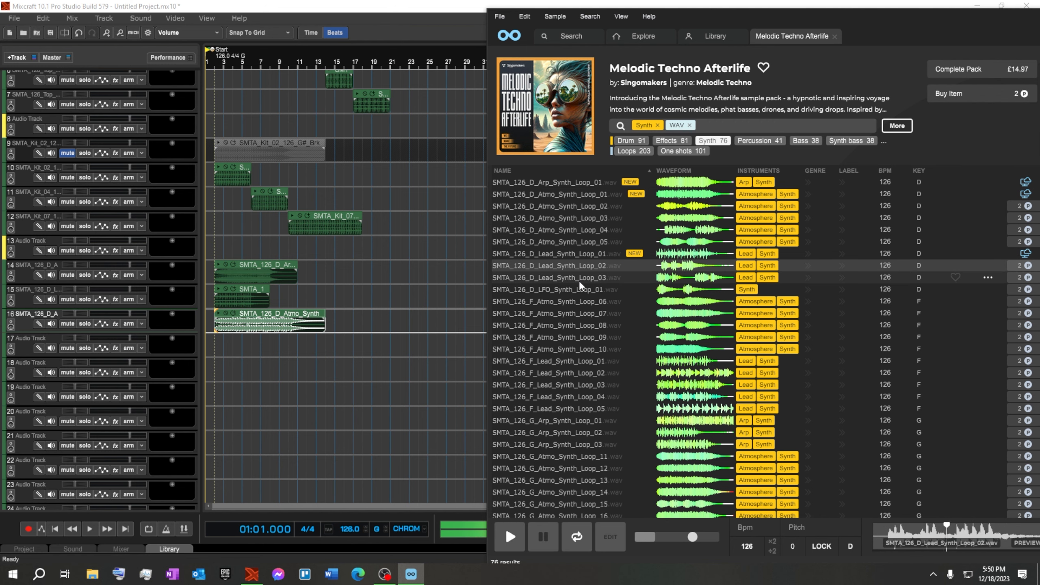
Step: Buy SMTA_126_D_Lead_Synth_Loop_02 and 03, and place them and SMTA_126_D_LFO_Synth_Loop_01 at bar 15 on tracks 18 to 20
click(578, 281)
click(1037, 266)
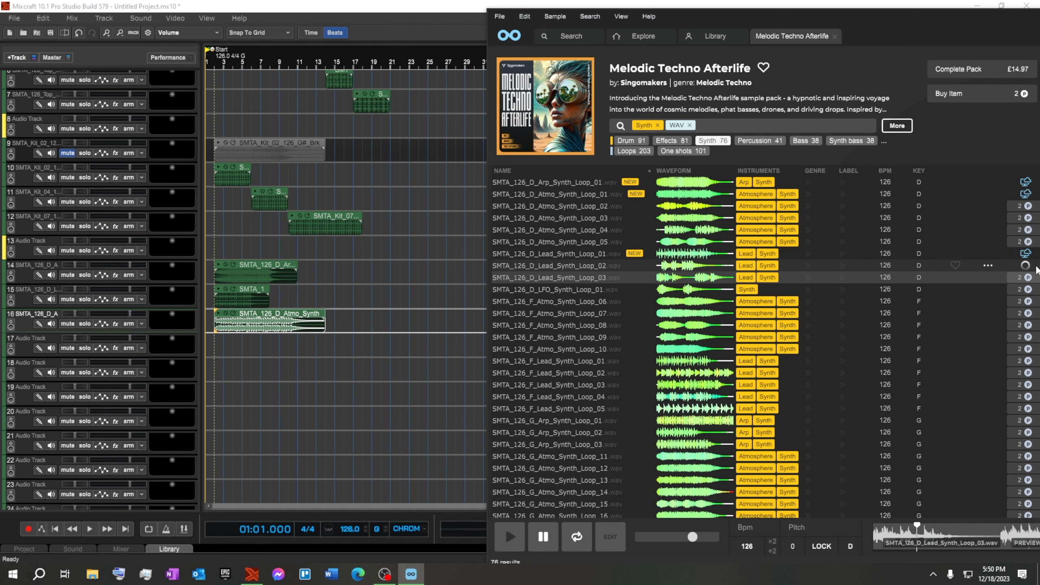
click(1037, 279)
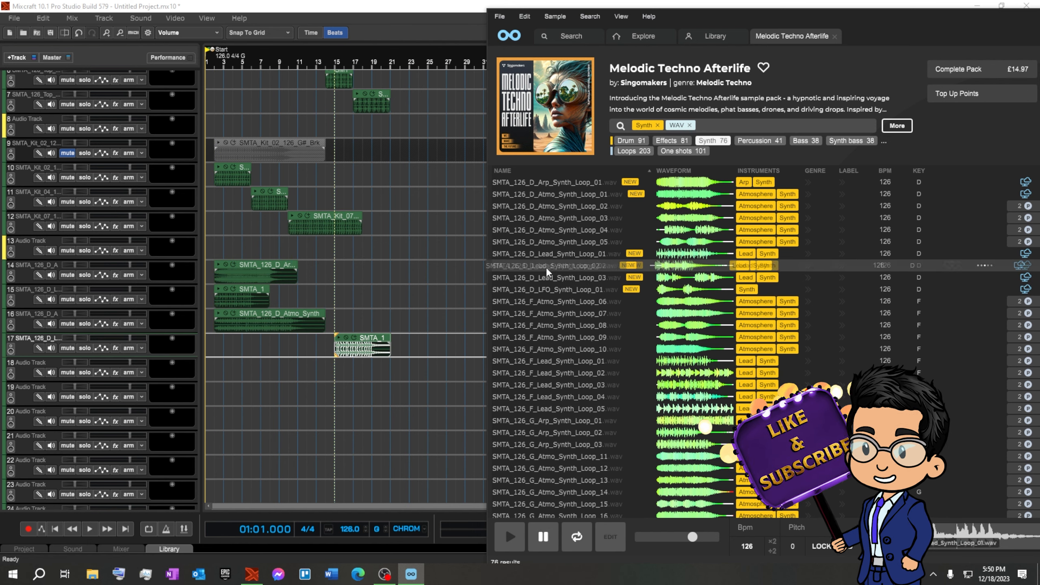
drag(546, 266, 329, 396)
drag(560, 291, 336, 420)
Step: Filter the pack to Percussion samples sorted by name and preview SMTA_Kit_01_126_Percussion and SMTA_Kit_05_126_Percussion_FX
click(766, 141)
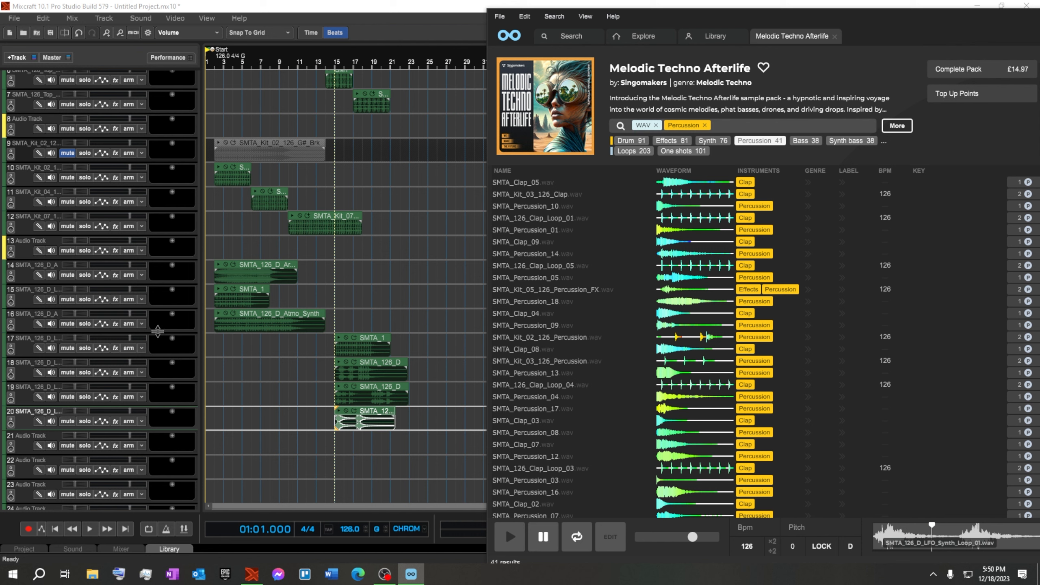
click(573, 169)
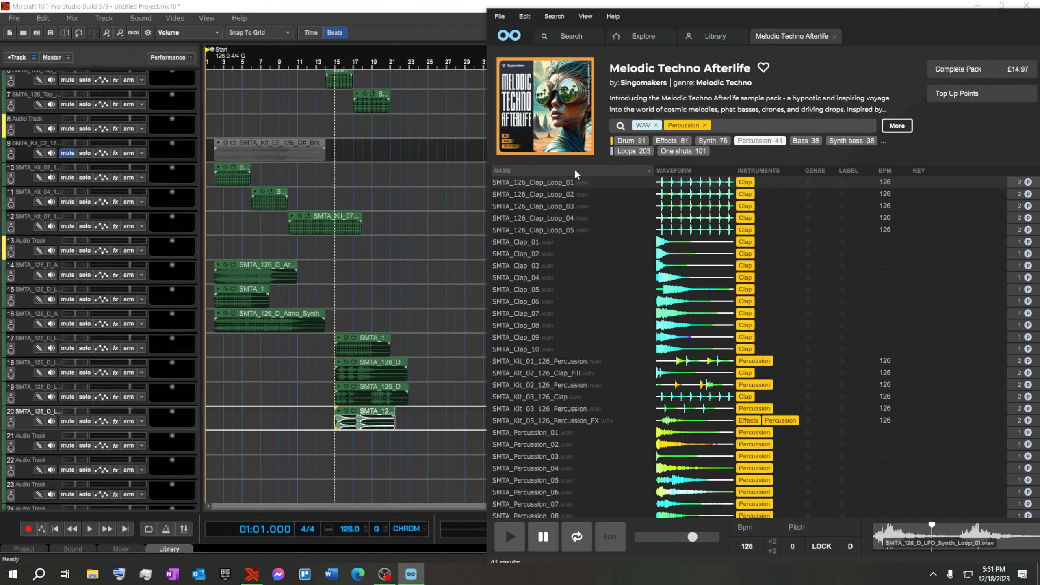
click(573, 361)
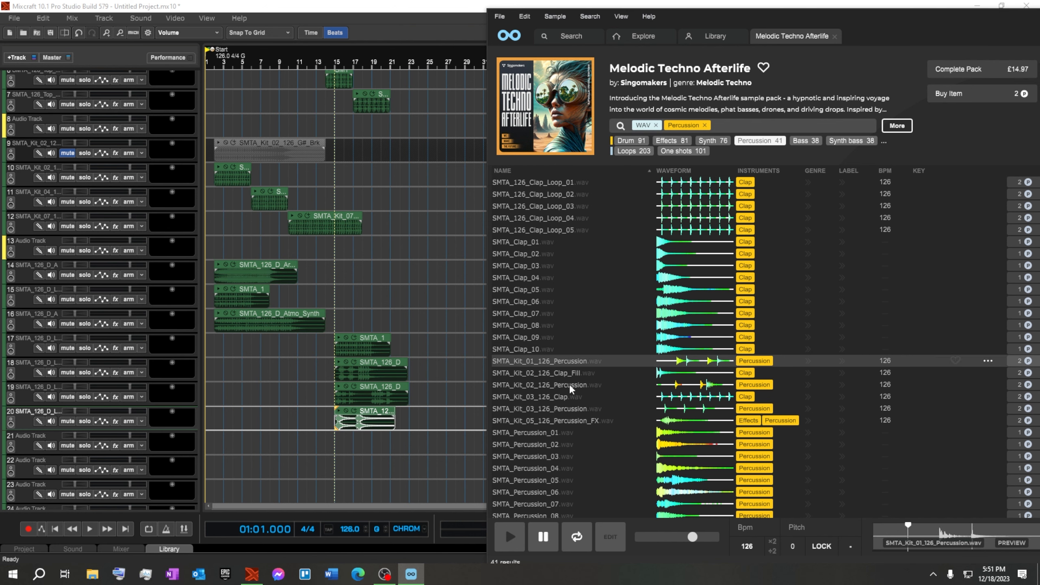
click(510, 538)
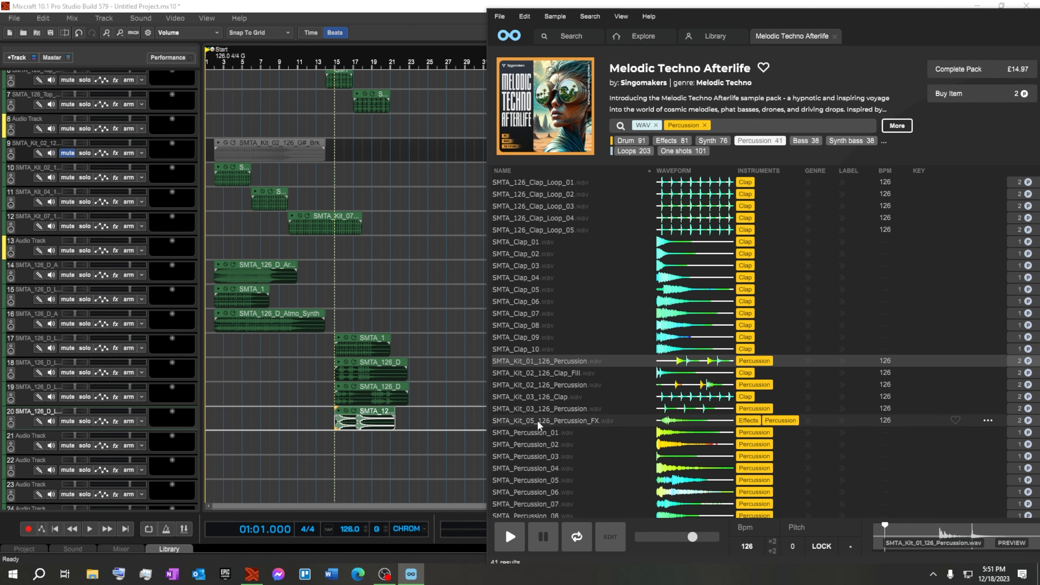
click(544, 420)
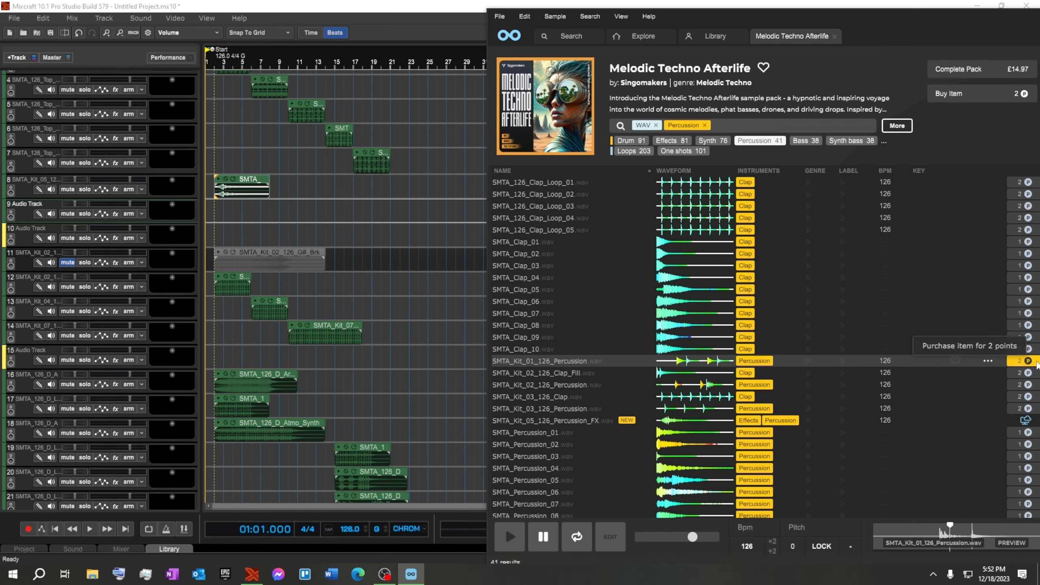
Step: Filter the pack to Bass samples and preview SMTA_126_D_Synth_Bass_Loop_05
click(805, 140)
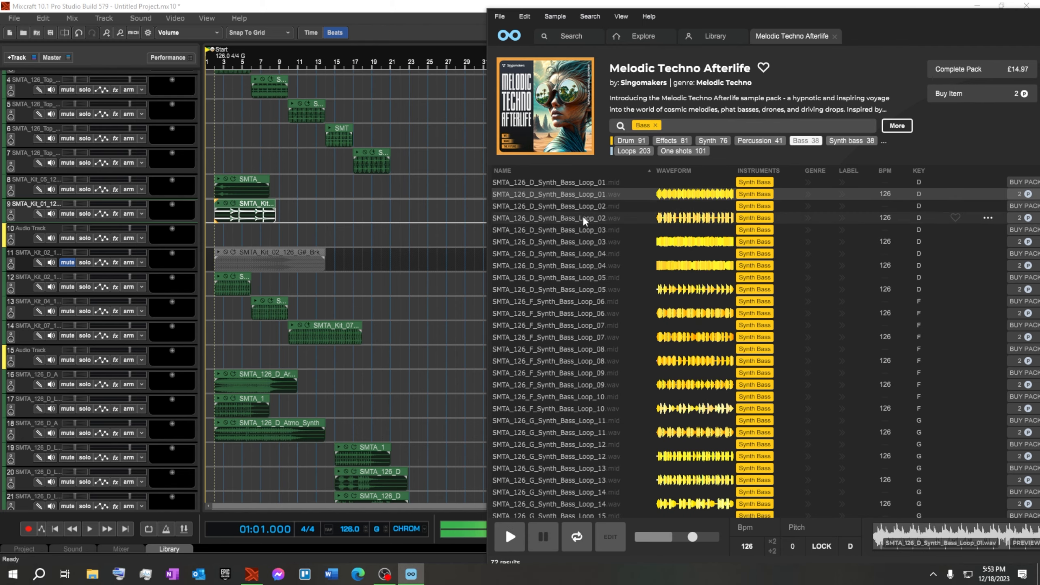
click(549, 289)
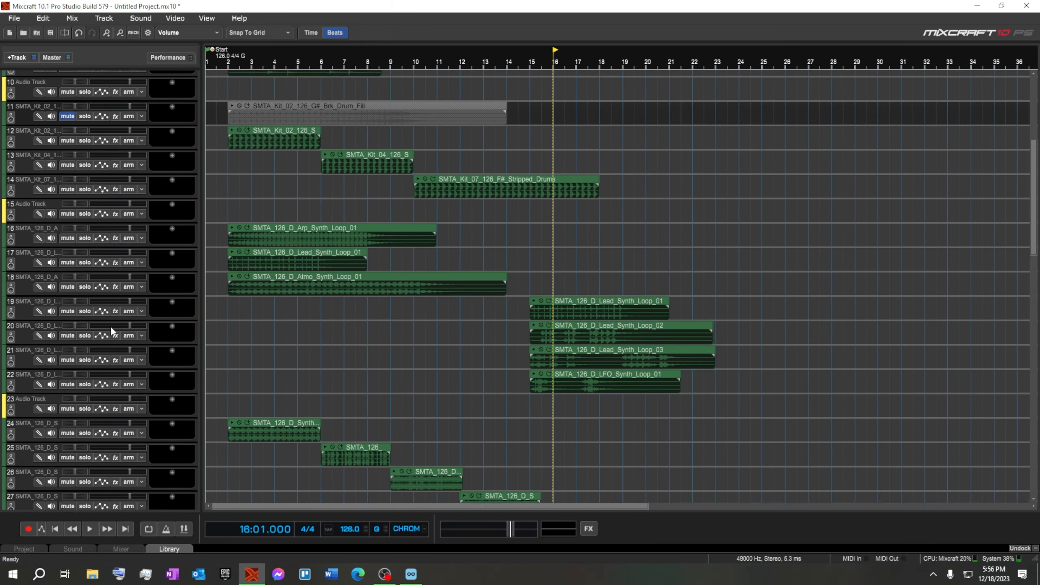
Step: Unmute Mixcraft track 11, which holds the SMTA_Kit_02_126_G#_Brk_Drum_Fill clip
scroll(111, 326, up, 2)
scroll(111, 331, up, 2)
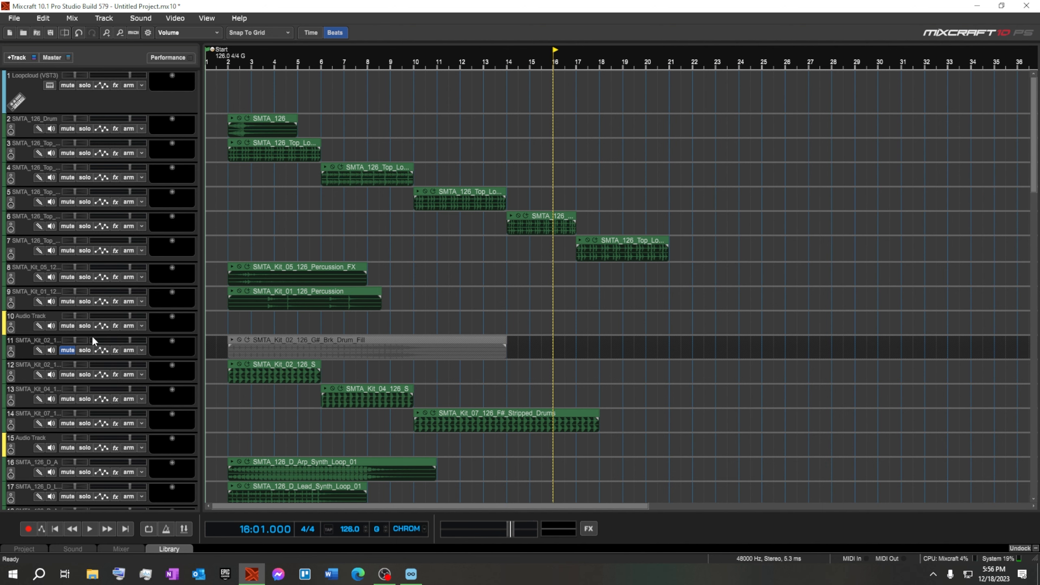
click(67, 350)
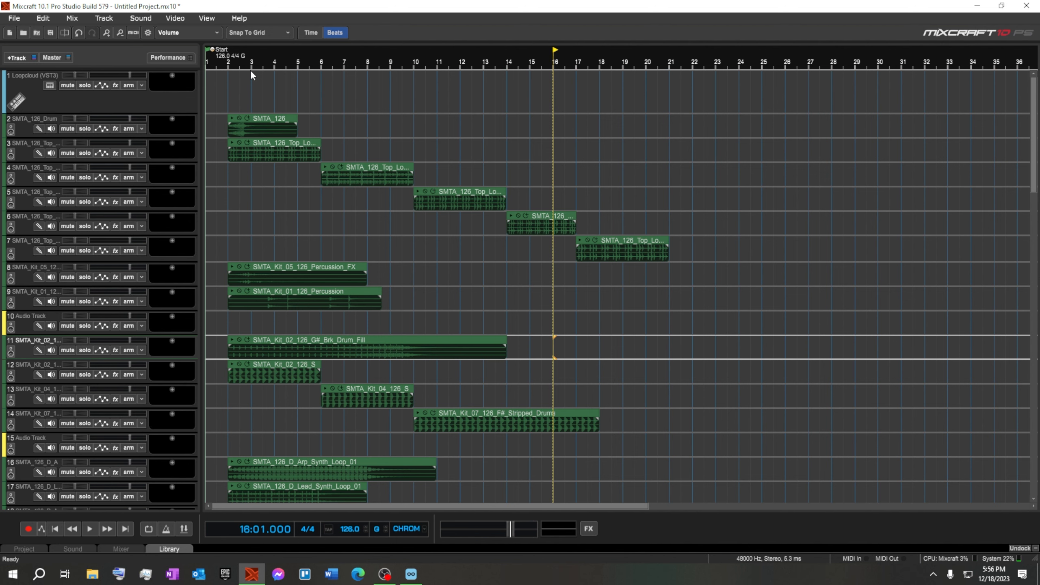
Step: Add a timeline marker titled Start at measure 2
right_click(227, 63)
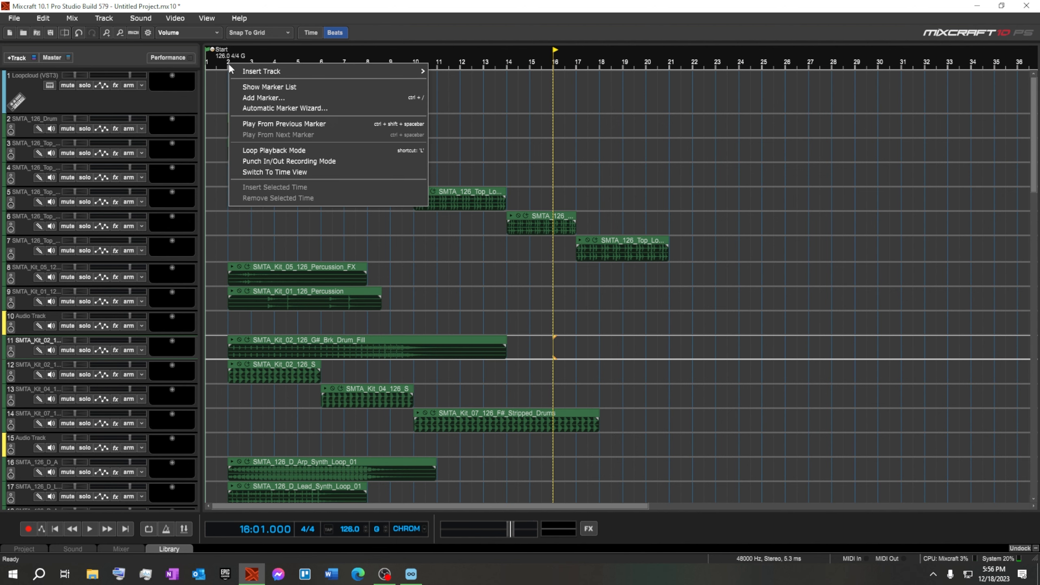
mouse_move(279, 71)
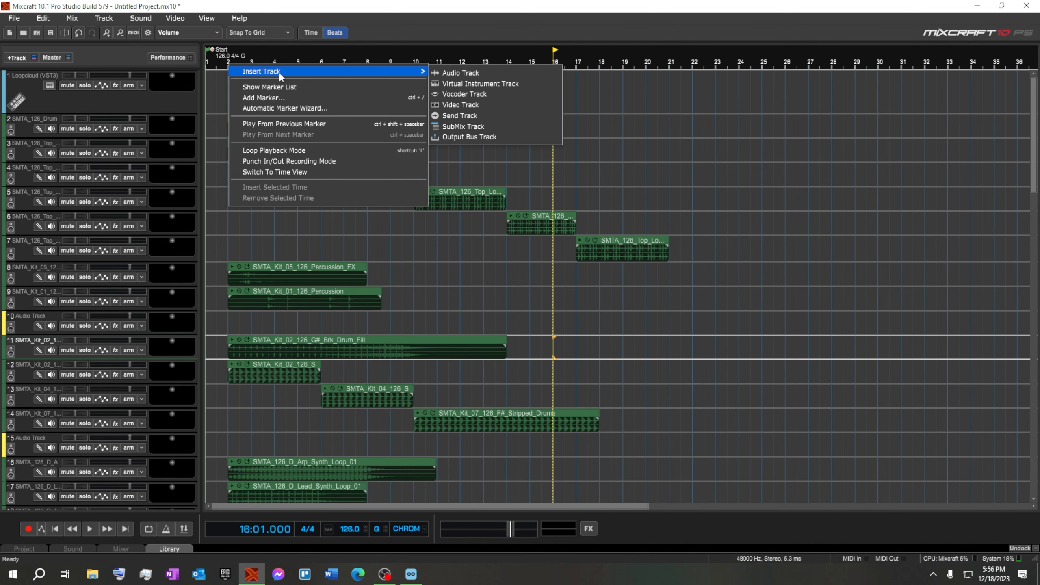
click(280, 98)
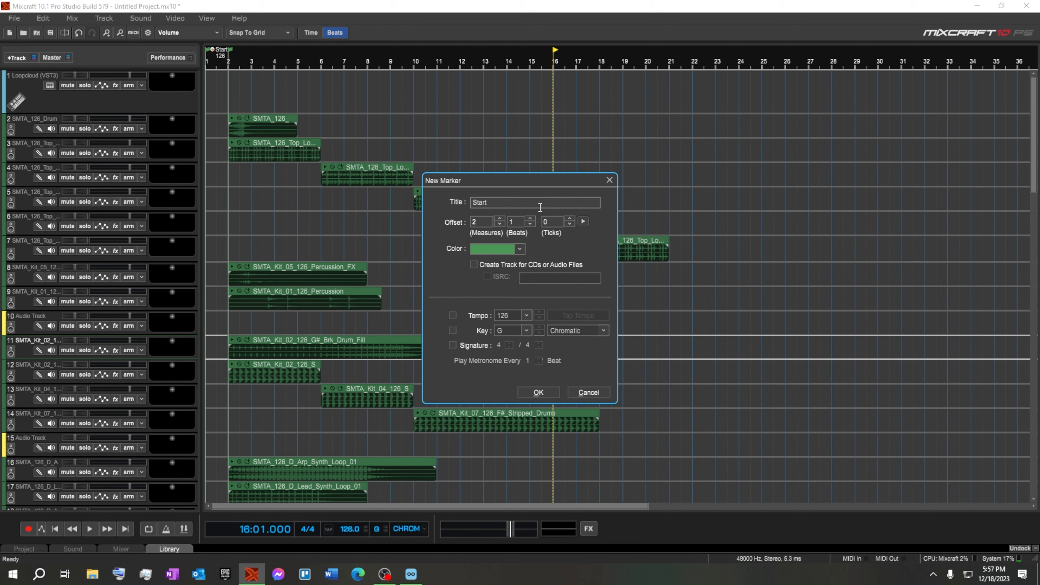
key(Return)
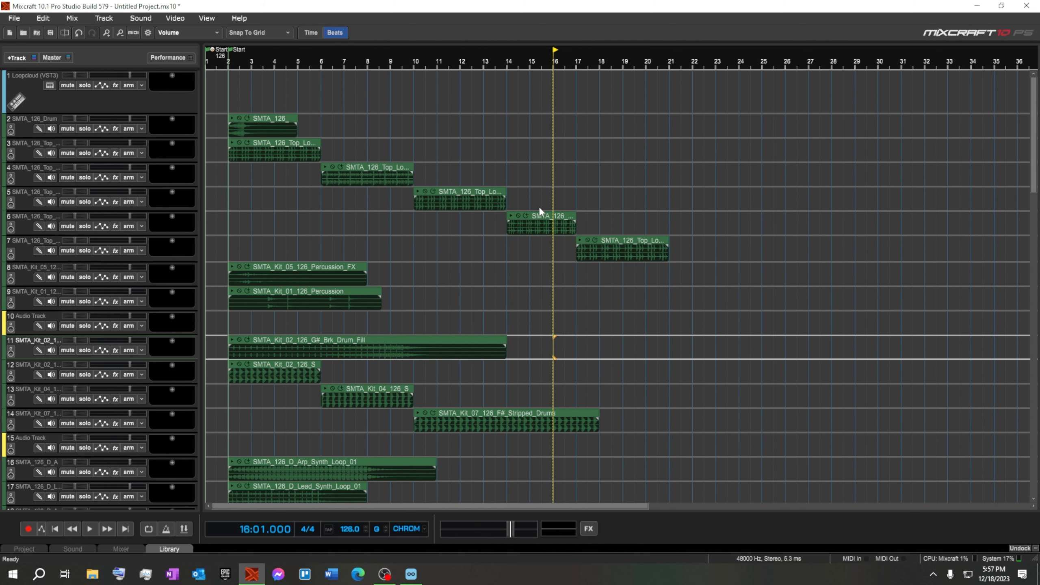
Step: Rename the marker at measure 2 to Intro
right_click(229, 49)
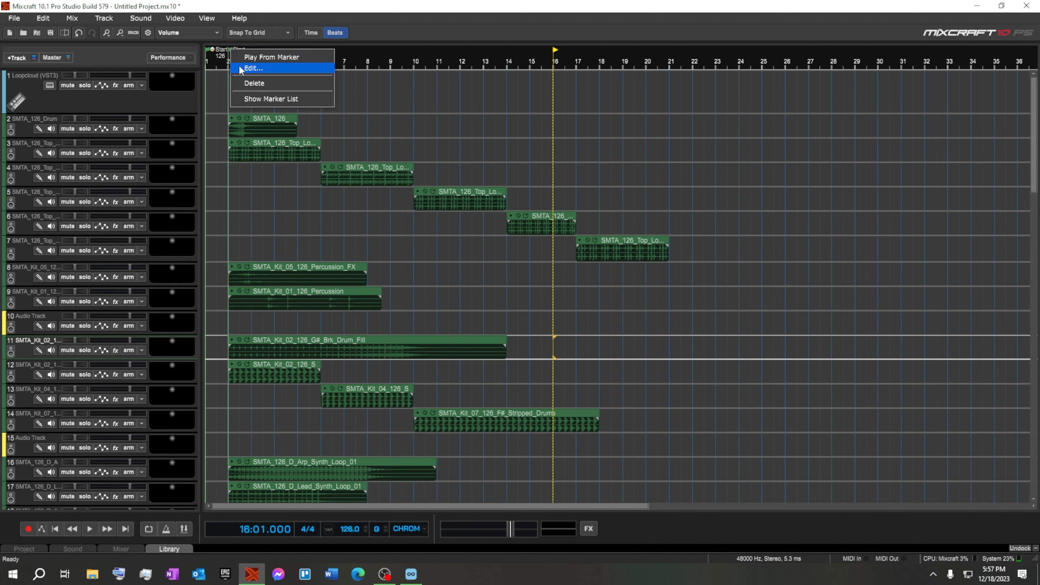
click(242, 66)
text(Intro)
key(Return)
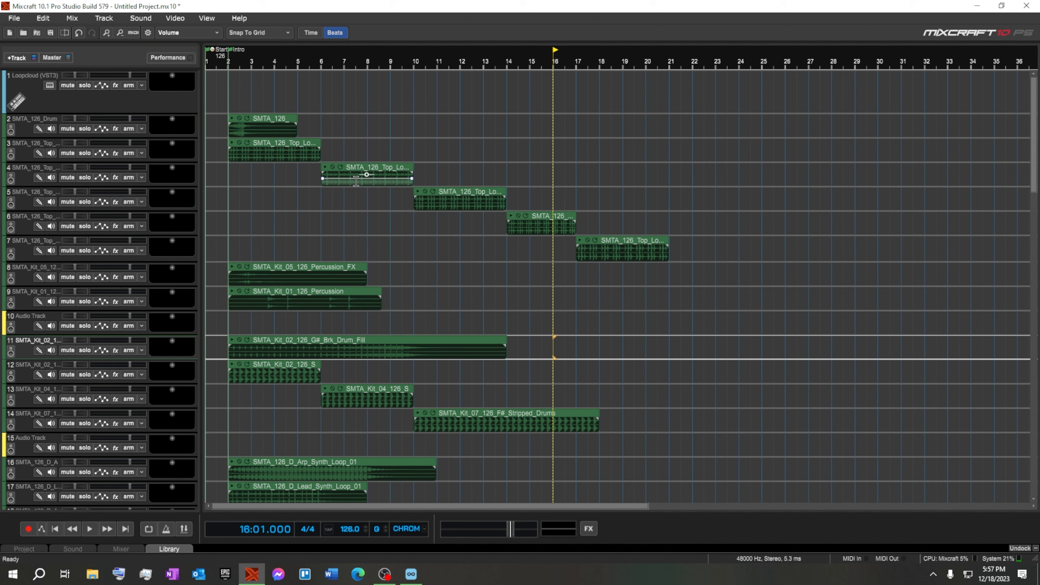
Step: Add a timeline marker titled Verse at measure 8
click(368, 65)
right_click(368, 65)
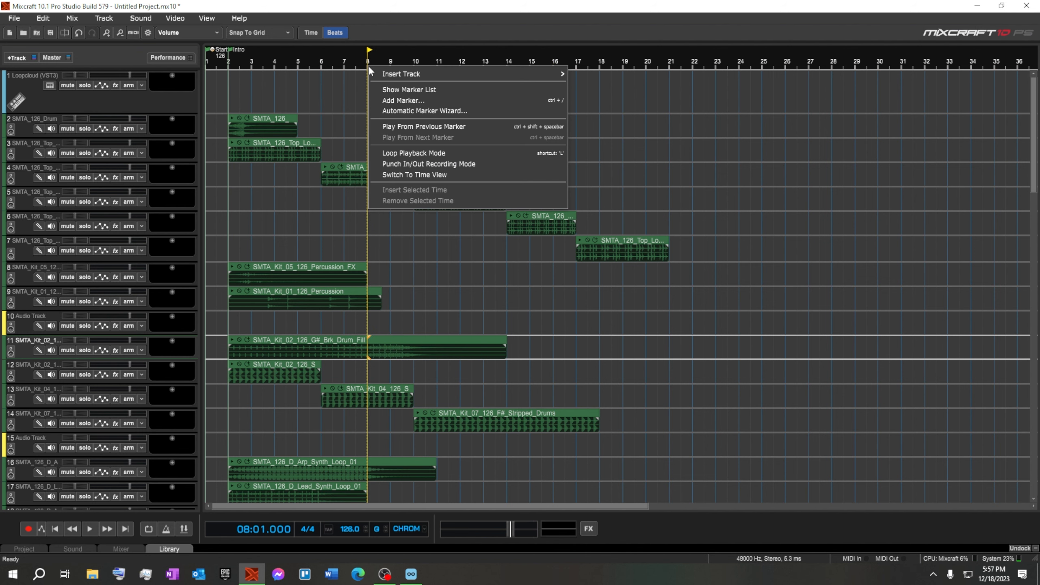
click(409, 100)
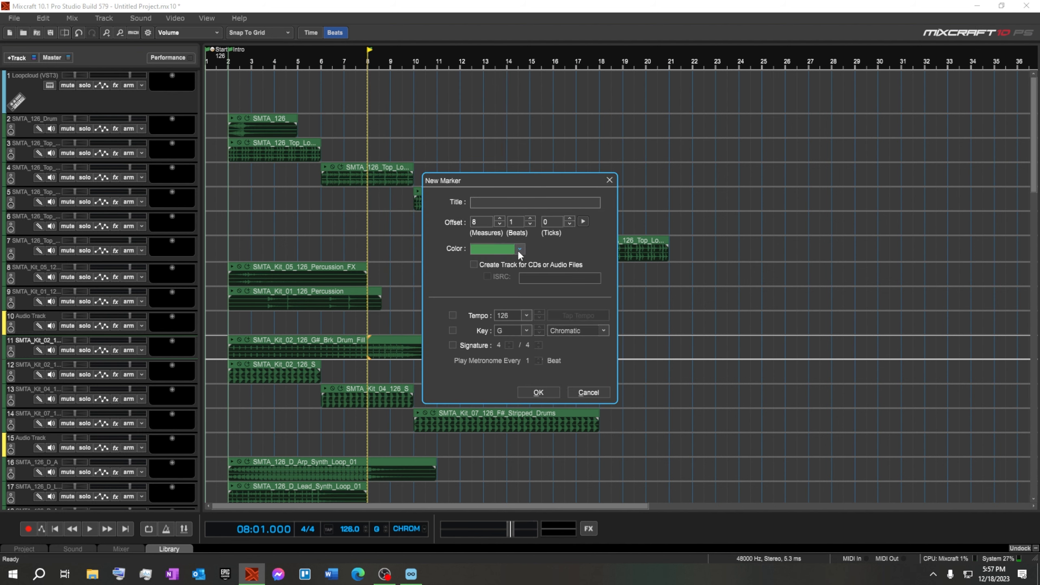
click(503, 202)
text(Verse)
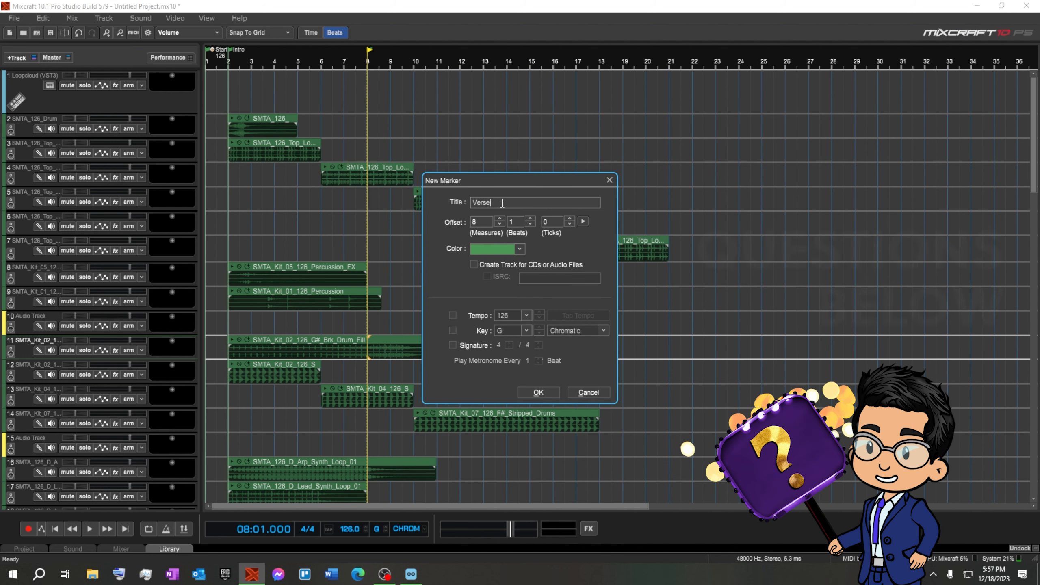
key(Return)
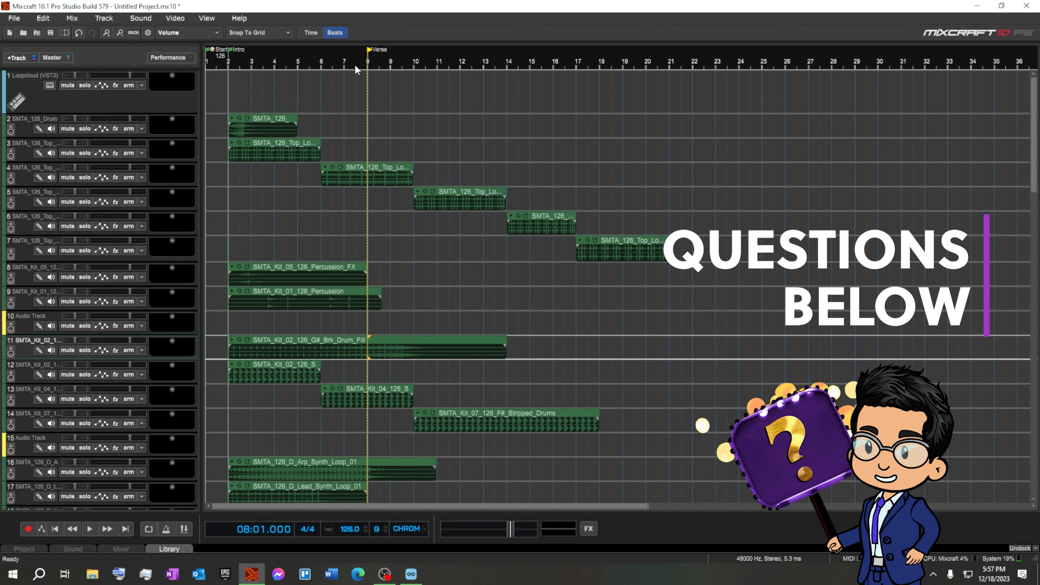
Step: Change the color of the Verse marker at measure 8 to blue-violet
click(380, 57)
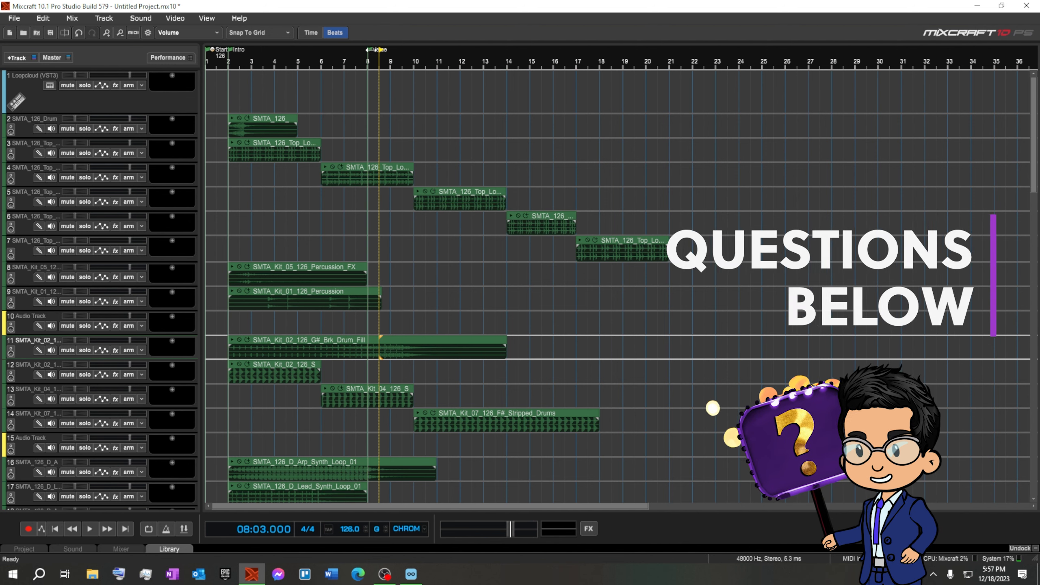
right_click(370, 49)
click(394, 68)
click(520, 249)
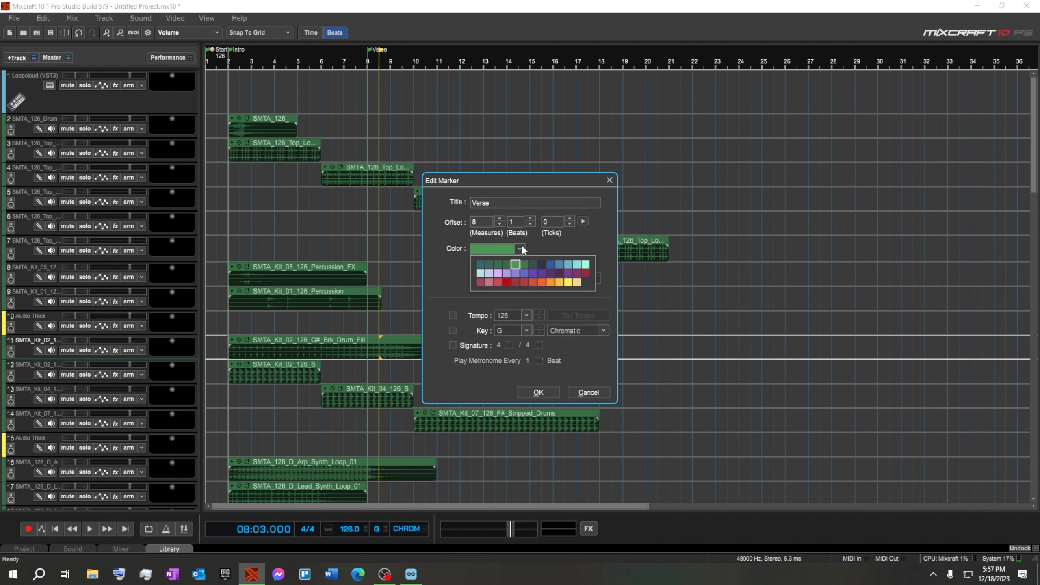
click(516, 273)
key(Return)
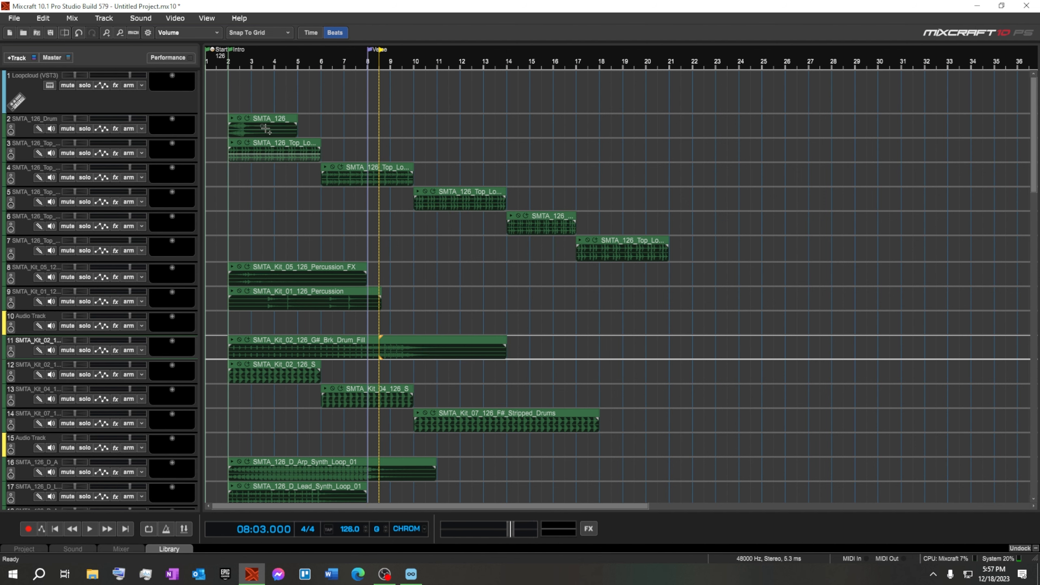
Step: Move the five top loop clips and the two percussion clips so each group starts at the Verse marker
drag(278, 144, 569, 190)
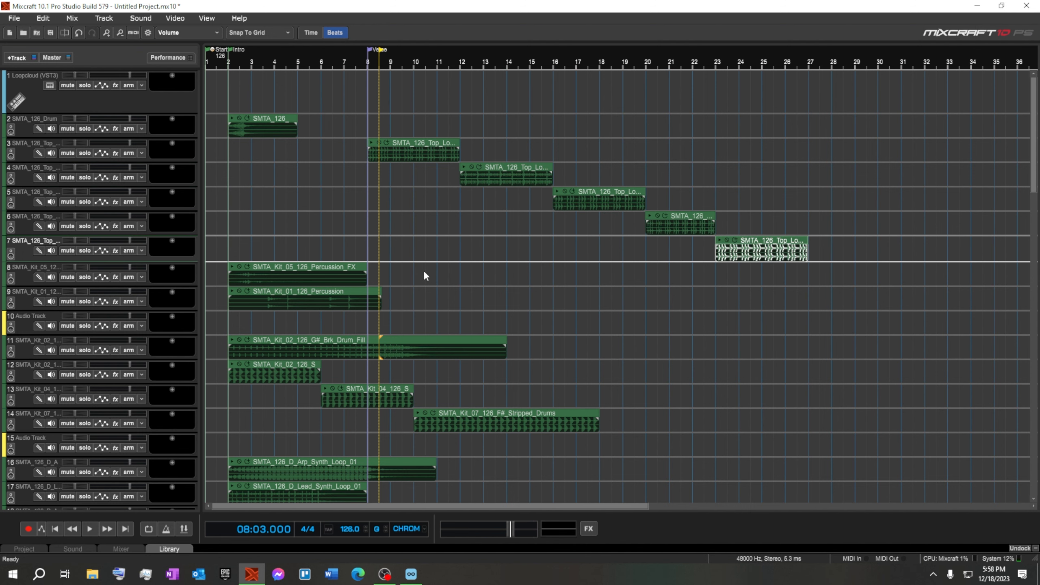
drag(324, 301, 464, 302)
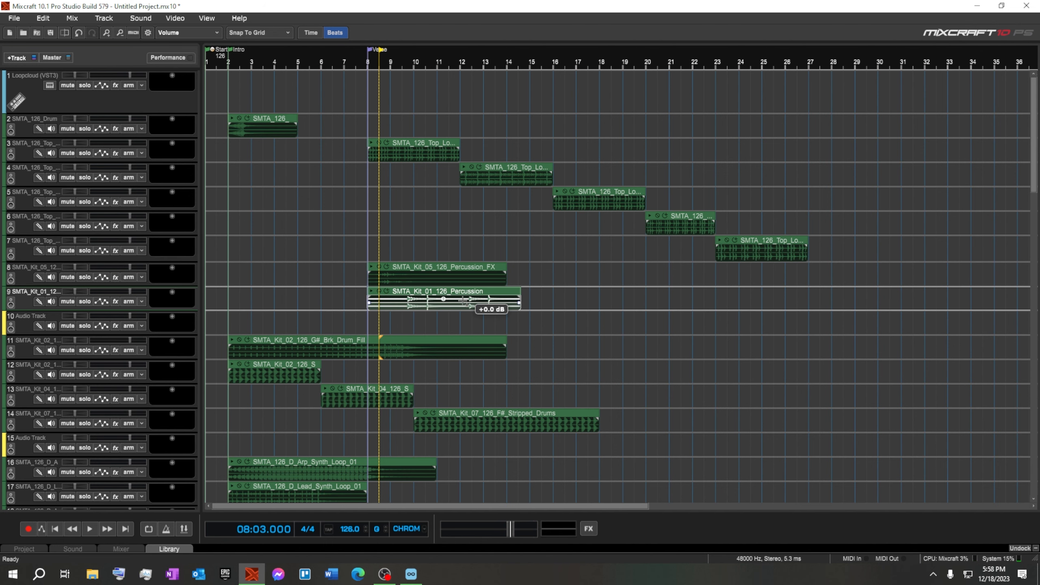
scroll(582, 319, down, 2)
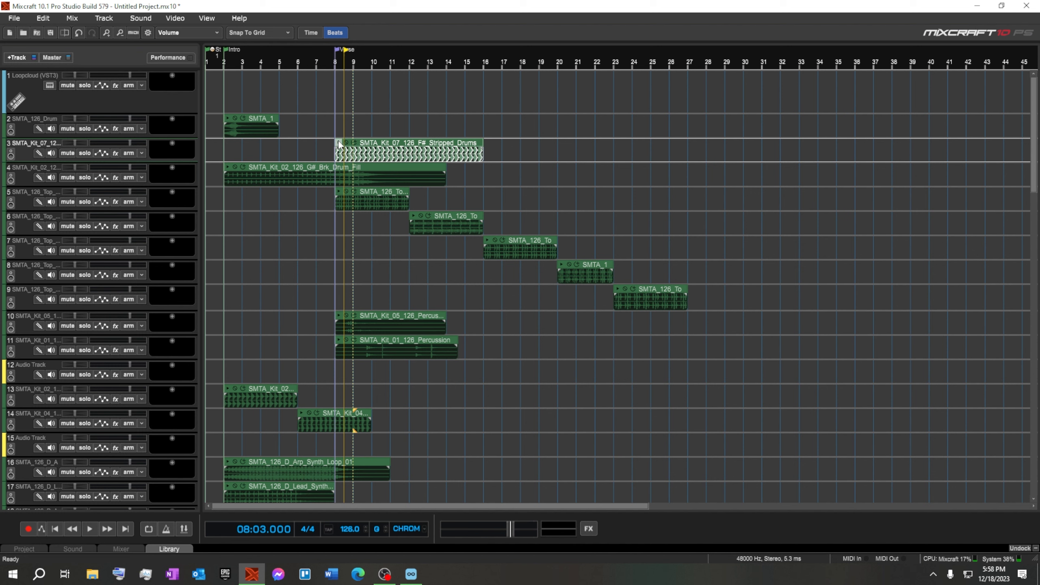
Step: Copy the SMTA_Kit_07_126_F#_Stripped_Drums clip on track 3 and paste three copies end to end up to measure 40
click(339, 144)
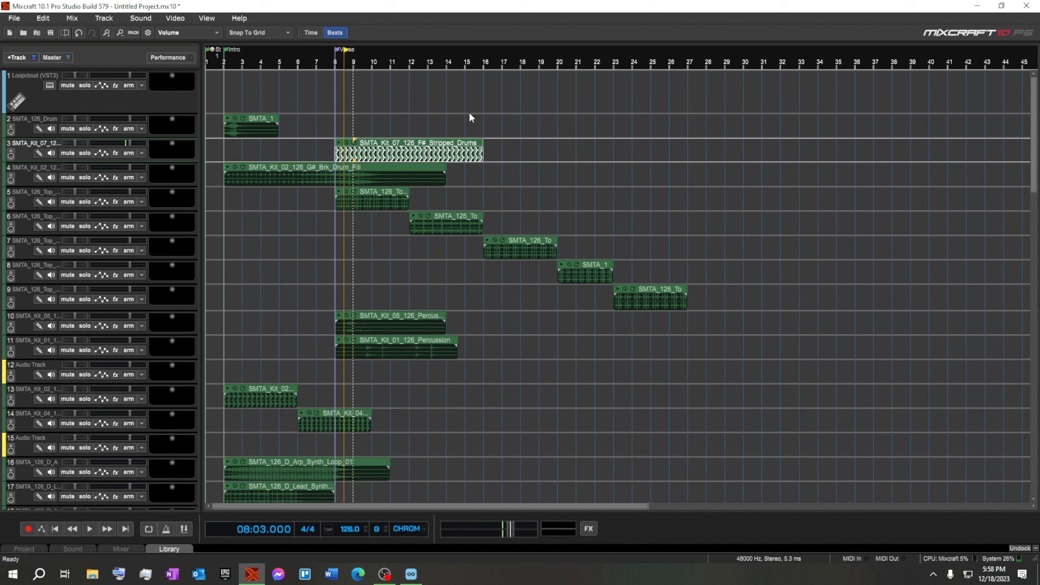
right_click(461, 146)
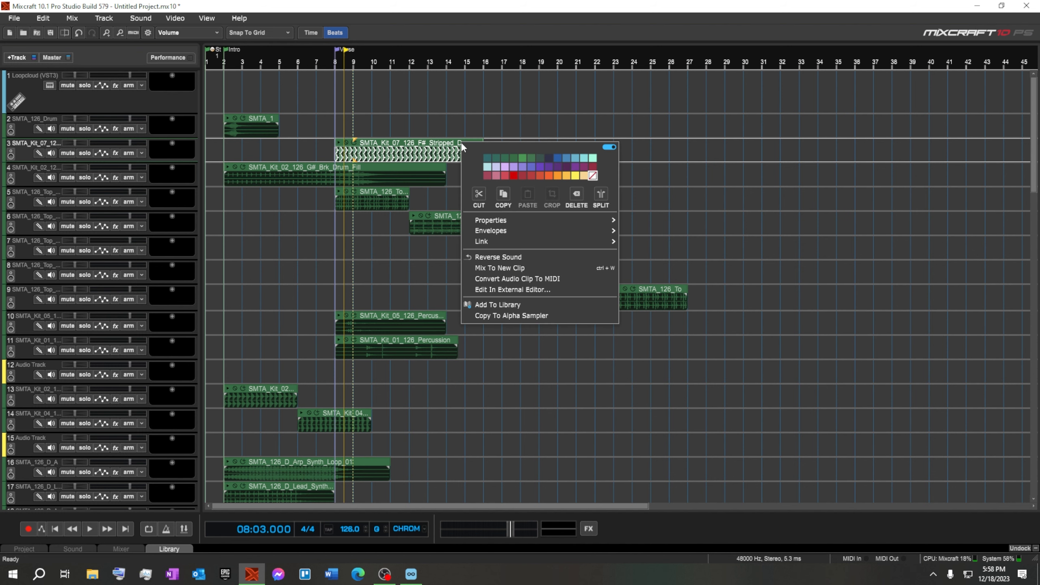
click(514, 195)
right_click(486, 143)
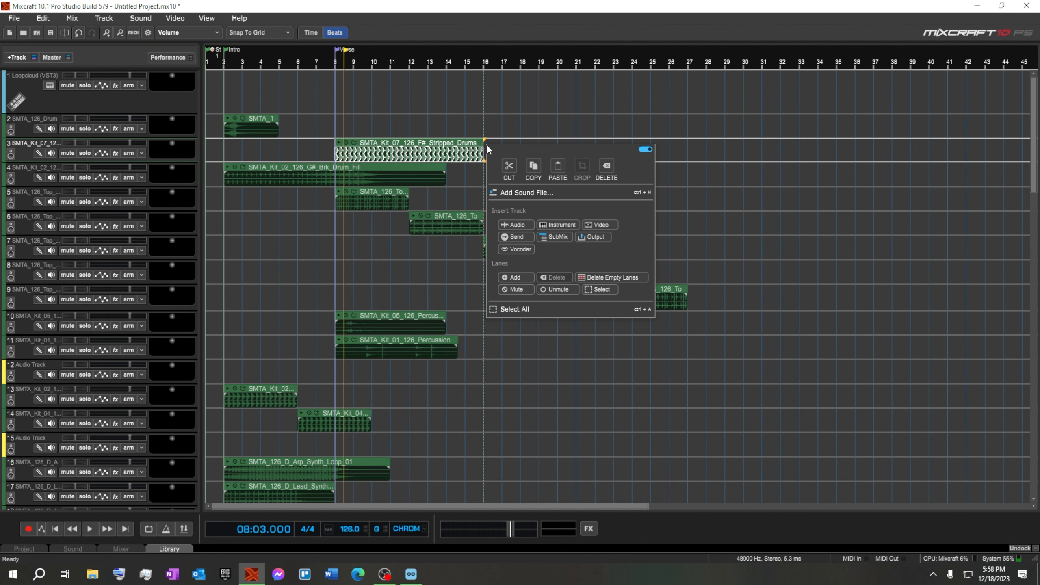
click(557, 167)
key(ctrl+v)
key(ctrl+v)
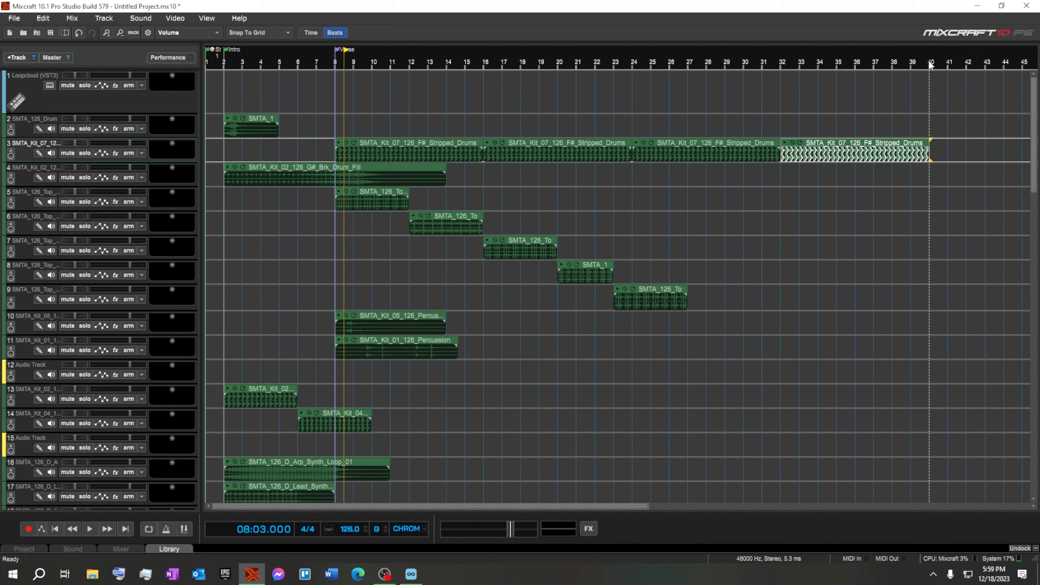
Step: Add a timeline marker titled Chorus at measure 40
double_click(930, 65)
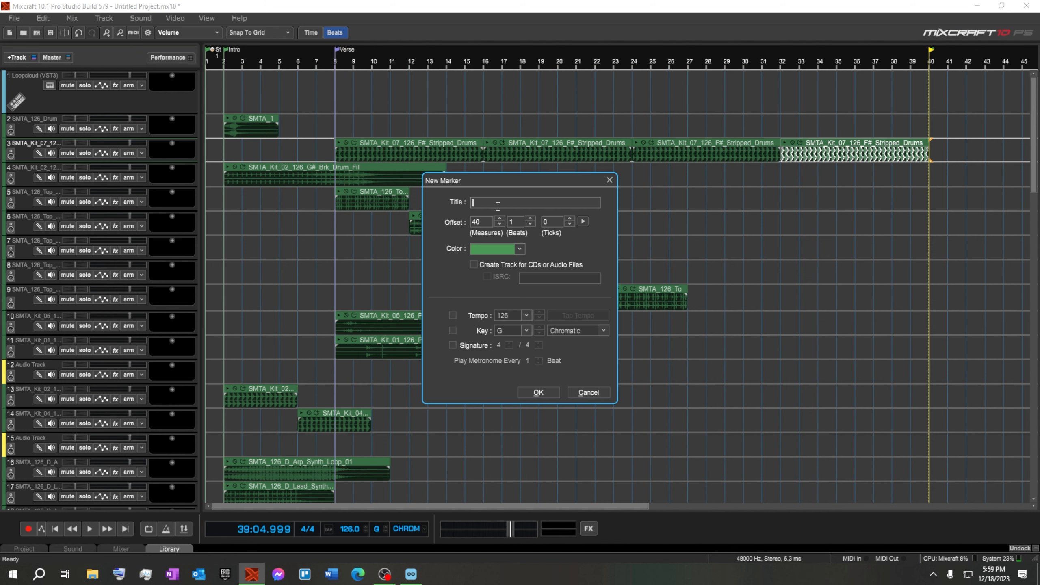
text(Chorus)
key(Return)
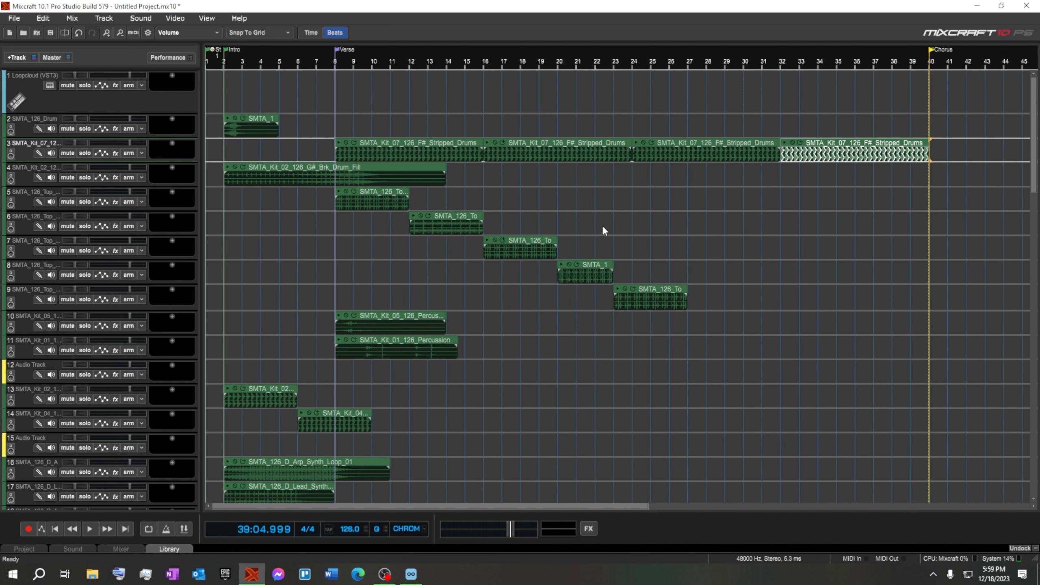
Step: Move the SMTA_Kit_02 and SMTA_Kit_04 Stripped_Drums tracks directly below track 3, with their clips running in sequence from the Chorus marker
scroll(682, 209, down, 1)
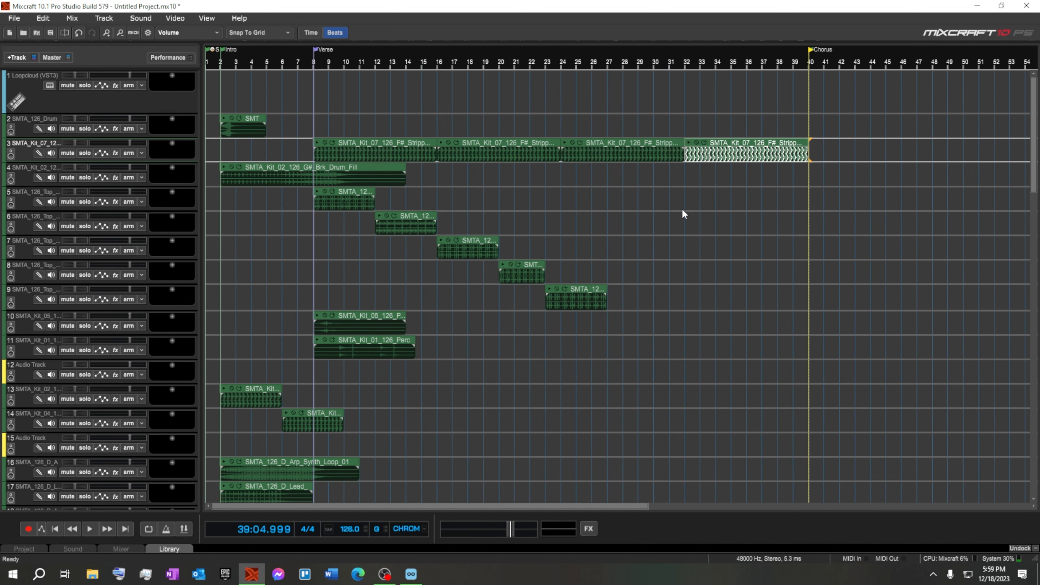
click(701, 173)
scroll(701, 172, down, 1)
scroll(150, 332, down, 5)
scroll(151, 335, down, 1)
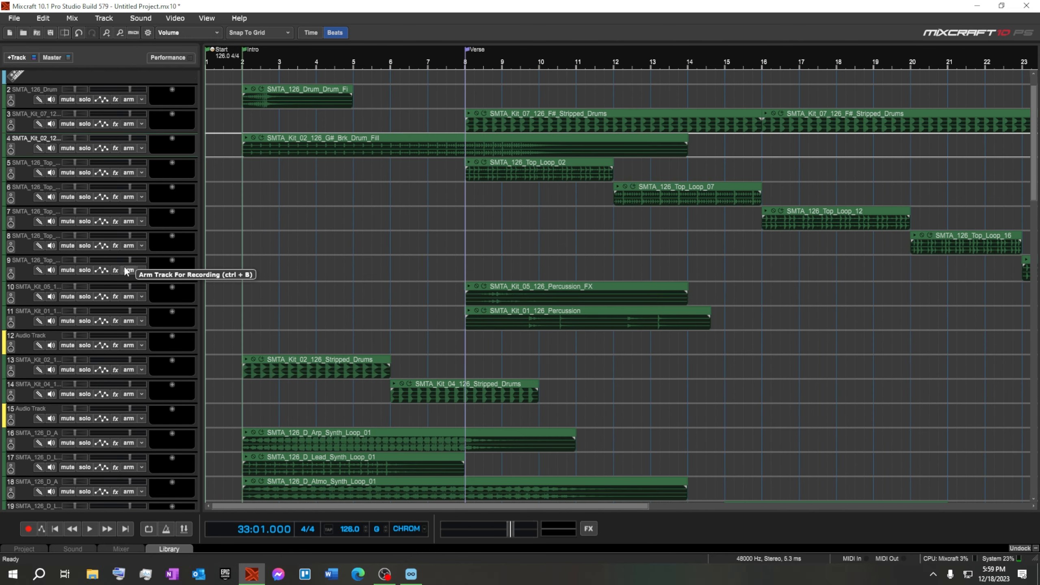
drag(22, 369, 2, 158)
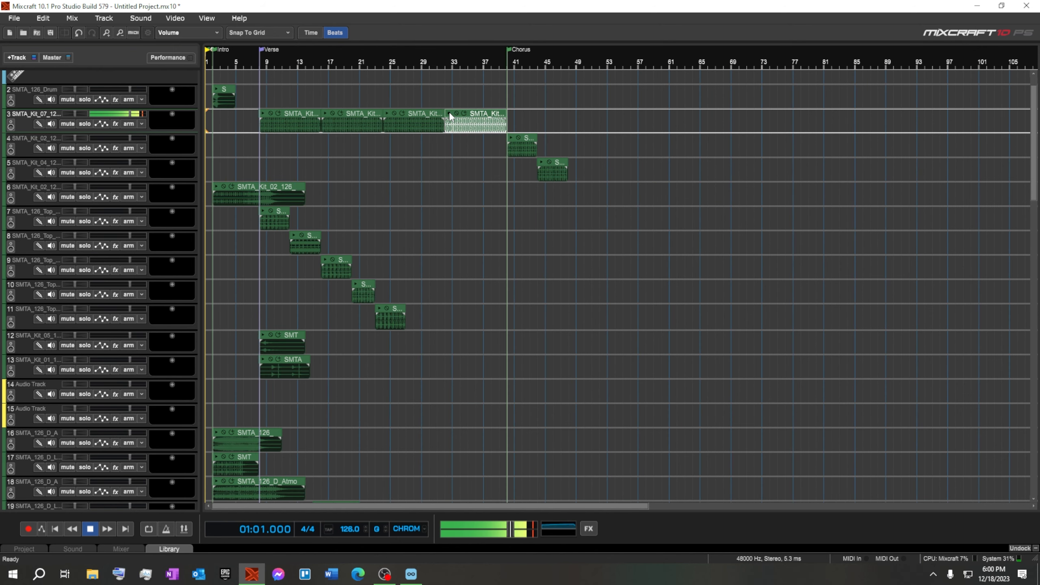
key(space)
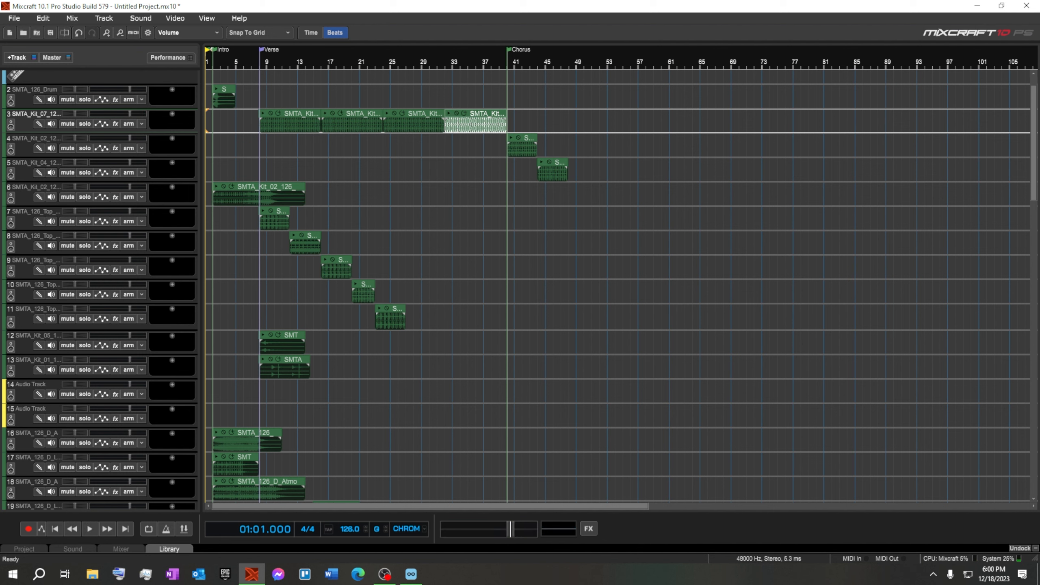
Step: Swap the SMTA_Kit_07 and SMTA_Kit_04 tracks, shifting the SMTA_Kit_07 clips to about measure 77 and the SMTA_Kit_04 clip to the Verse marker
drag(25, 123, 508, 167)
drag(479, 163, 1013, 162)
click(762, 168)
click(542, 138)
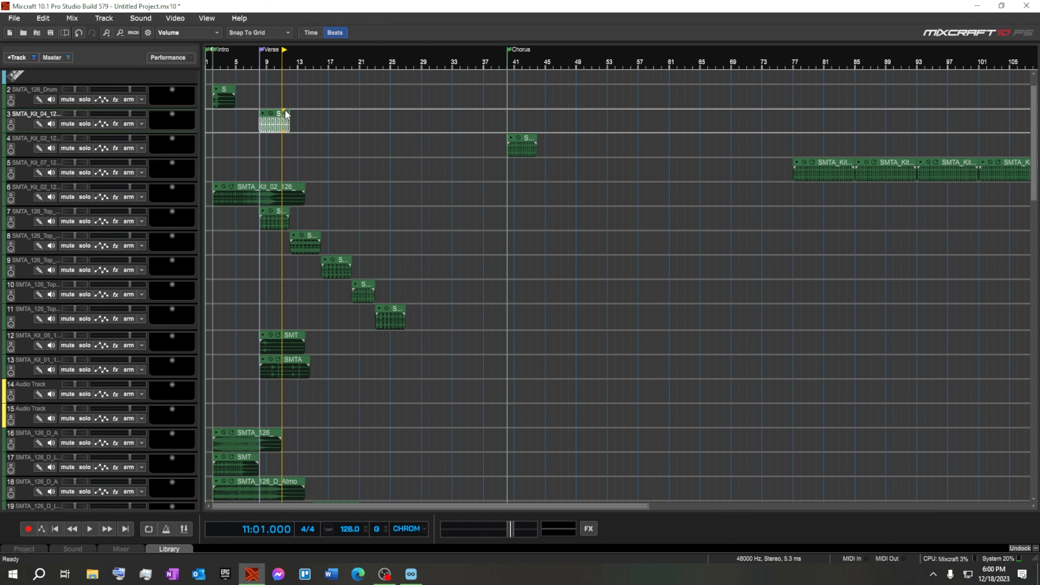
scroll(299, 123, up, 2)
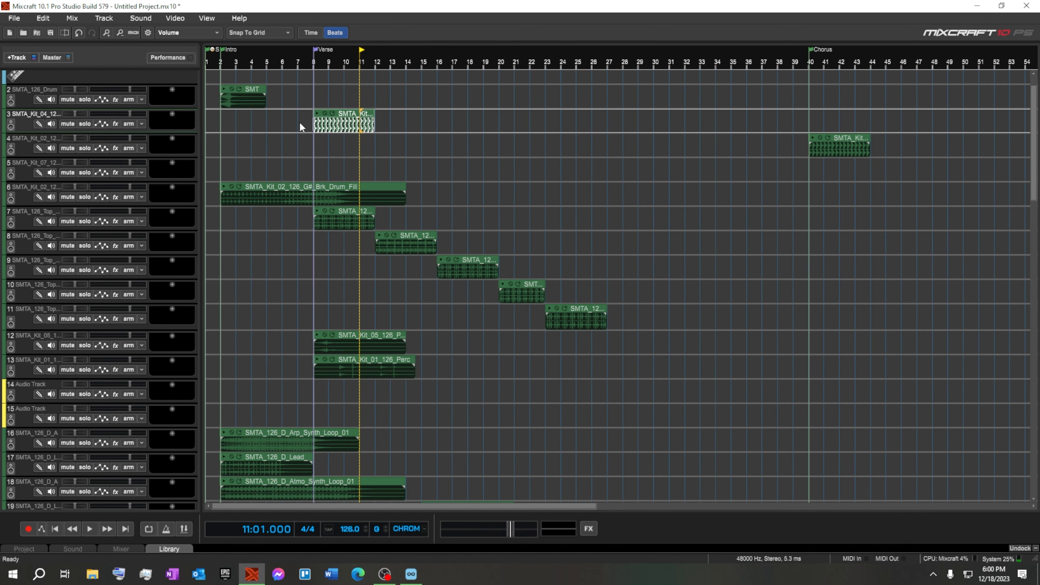
scroll(299, 122, down, 1)
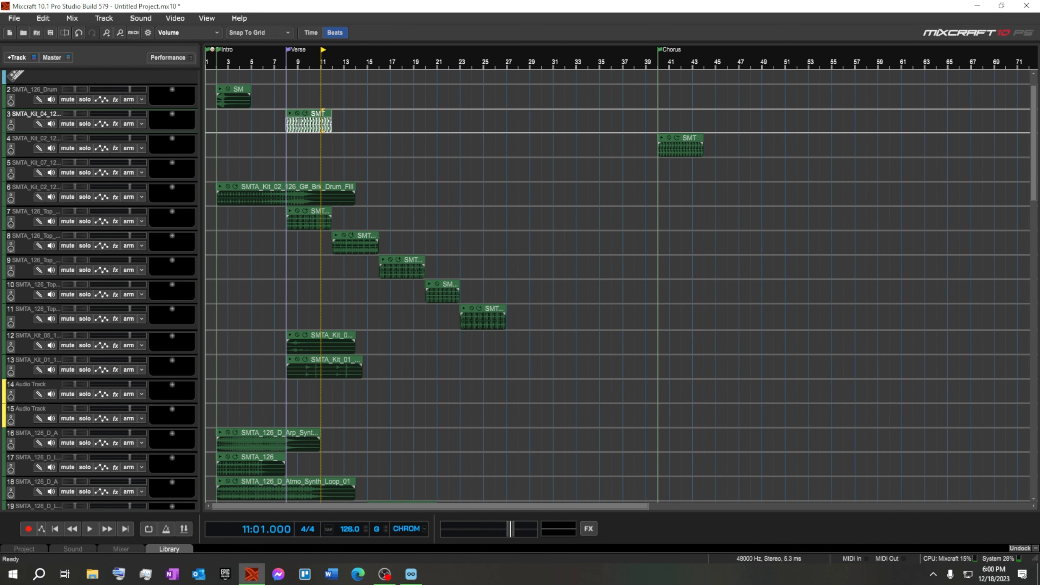
Step: Copy the SMTA_Kit_04 clip on track 3 and paste seven copies to fill the Verse up to the Chorus marker
right_click(316, 113)
click(358, 168)
click(335, 120)
key(ctrl+v)
key(ctrl+v)
key(ctrl+v)
key(ctrl+v)
key(ctrl+v)
key(ctrl+v)
key(ctrl+v)
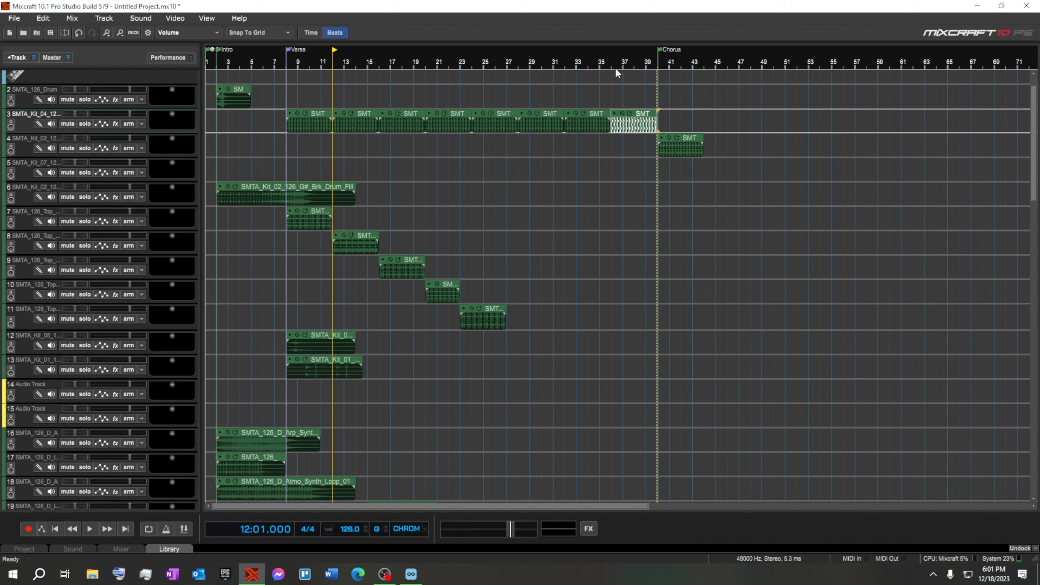
Step: Repeat the SMTA_Kit_02 clip on track 4 from the Chorus marker to measure 76 and line up the SMTA_Kit_07 clips behind it
click(694, 135)
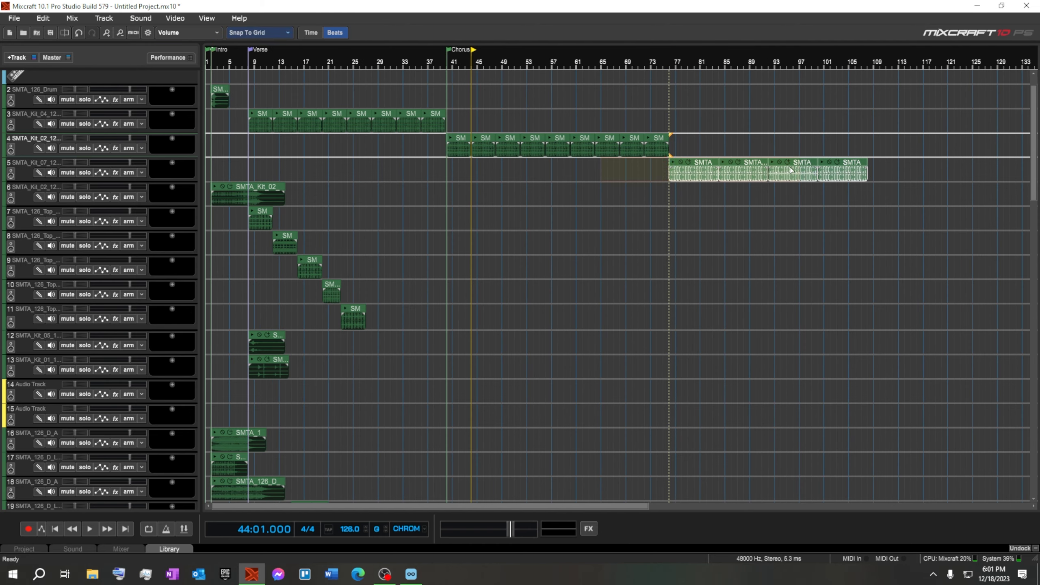
drag(794, 168, 794, 171)
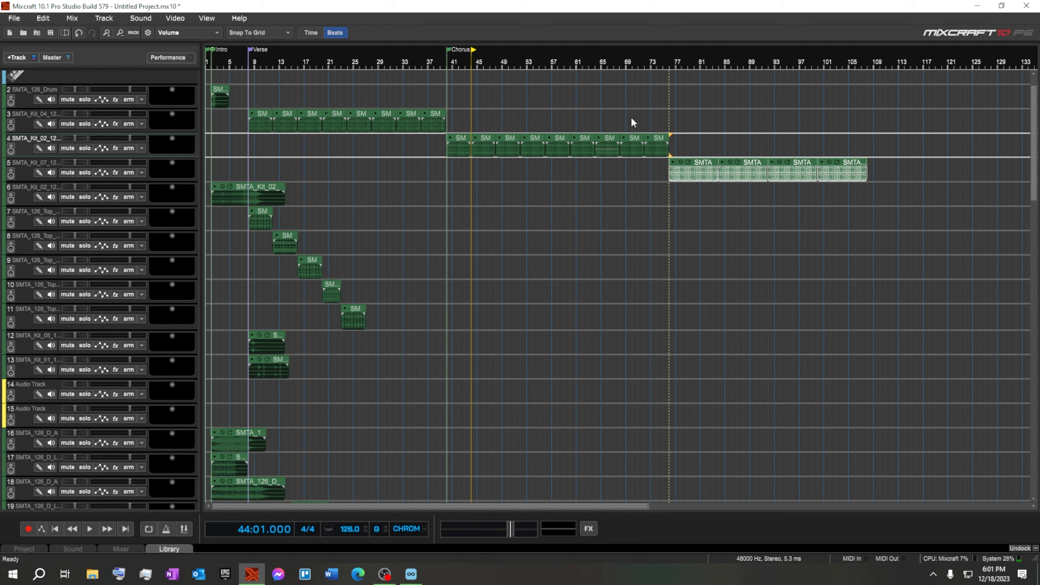
mouse_move(669, 144)
mouse_down()
mouse_move(640, 145)
mouse_move(669, 144)
mouse_up()
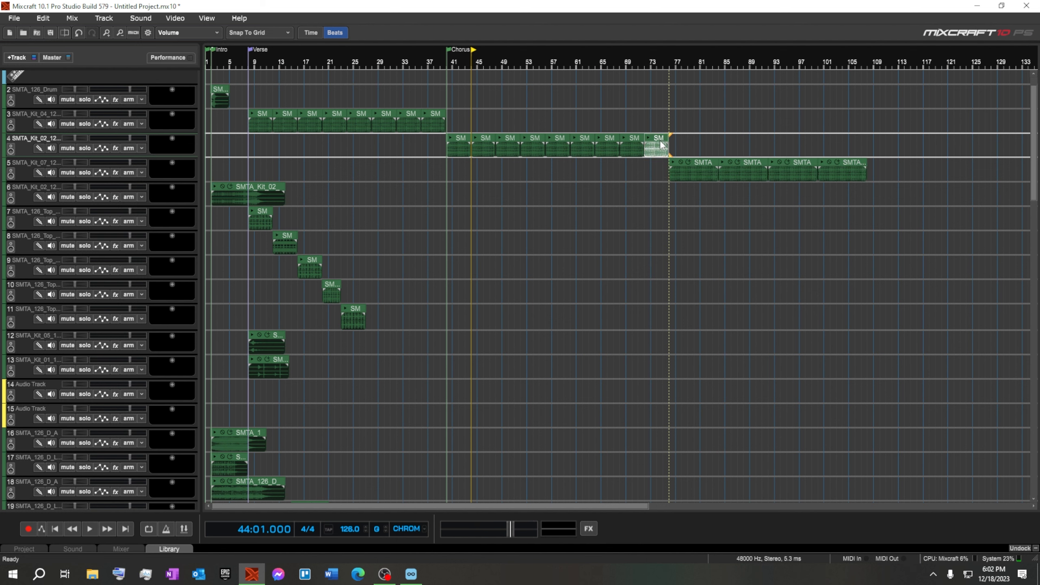
Step: Delete the last SMTA_Kit_02 clip on track 4 and shift the four SMTA_Kit_07 clips on track 5 back to measure 72
click(660, 141)
key(Delete)
drag(659, 164, 868, 165)
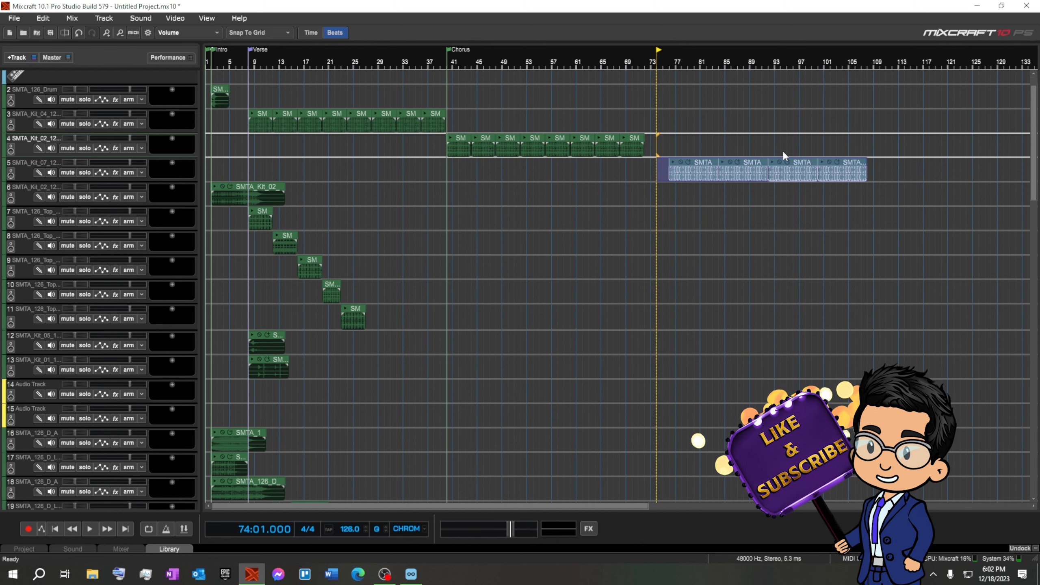
drag(791, 164, 773, 169)
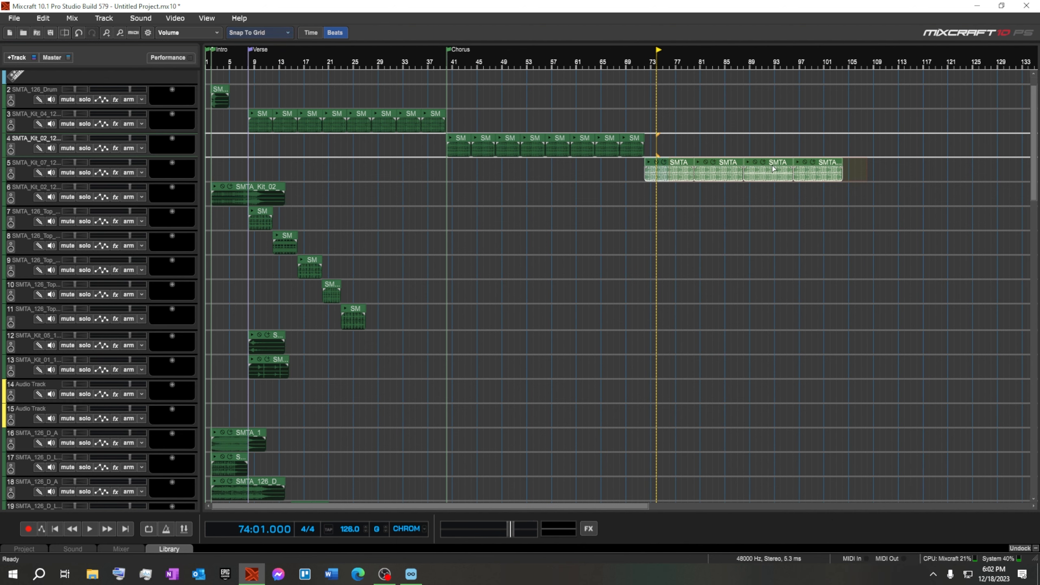
click(663, 200)
Step: Return to the start of the project and preview the SMTA_Kit_02_126_G#_Brk_Drum_Fill clip on track 6
key(Home)
scroll(217, 183, up, 1)
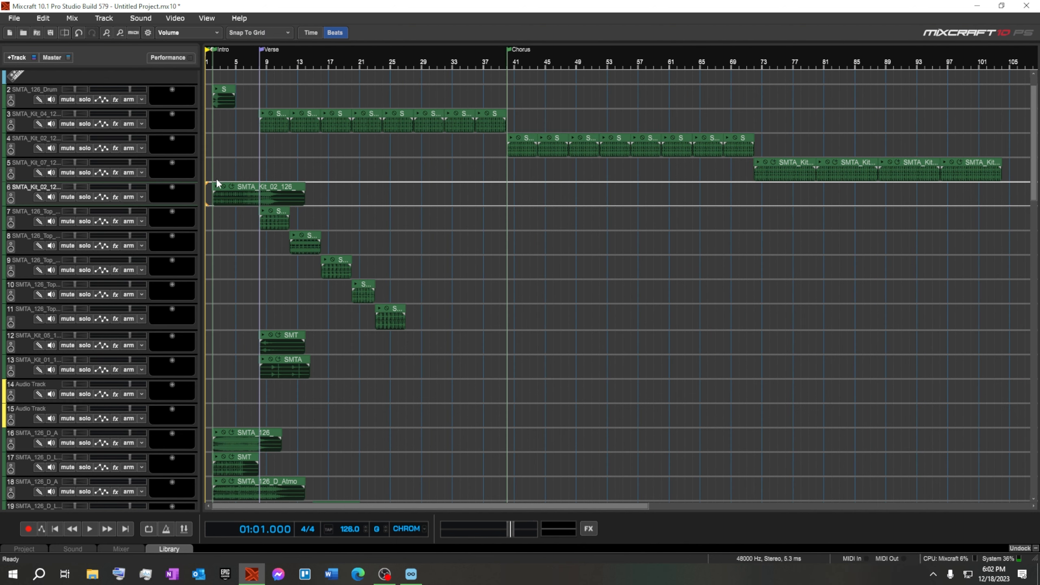
click(217, 187)
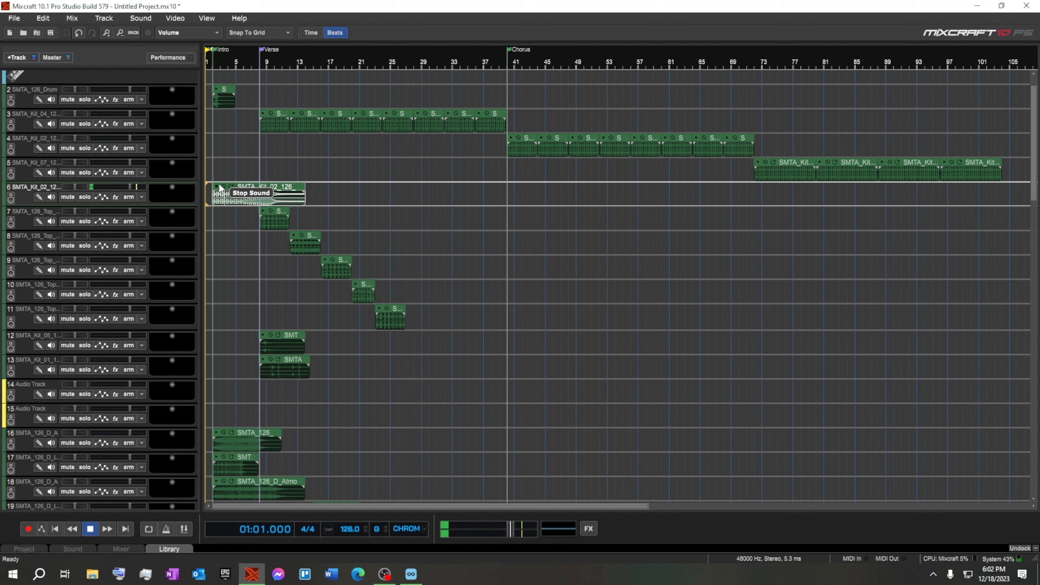
click(219, 188)
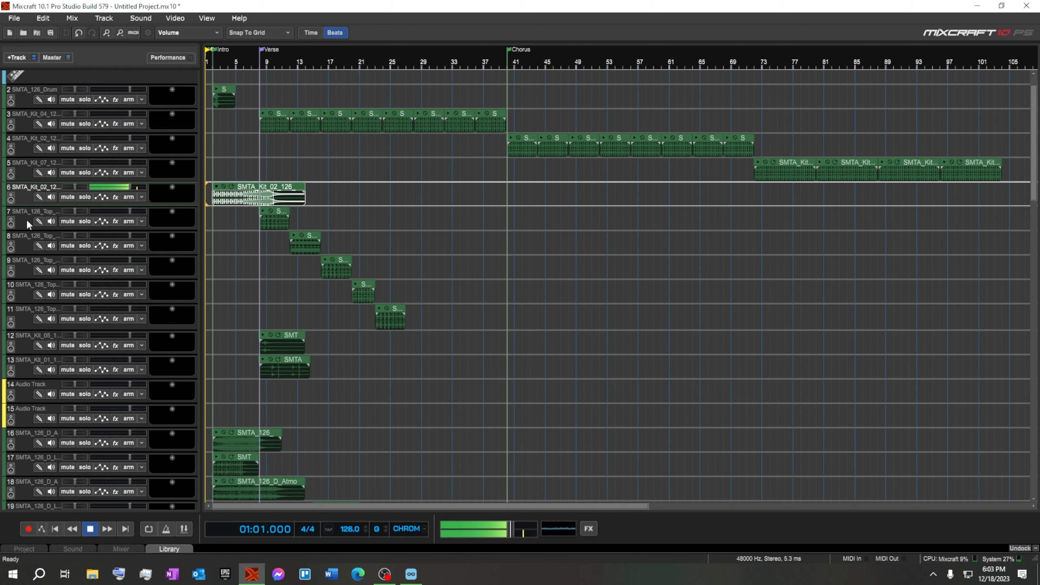
scroll(503, 212, up, 4)
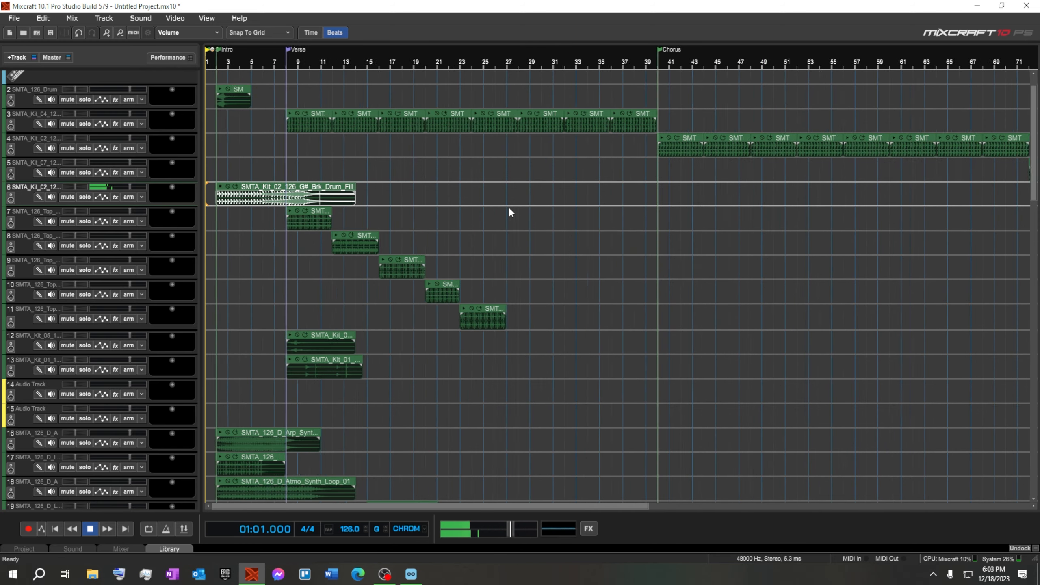
scroll(607, 178, up, 5)
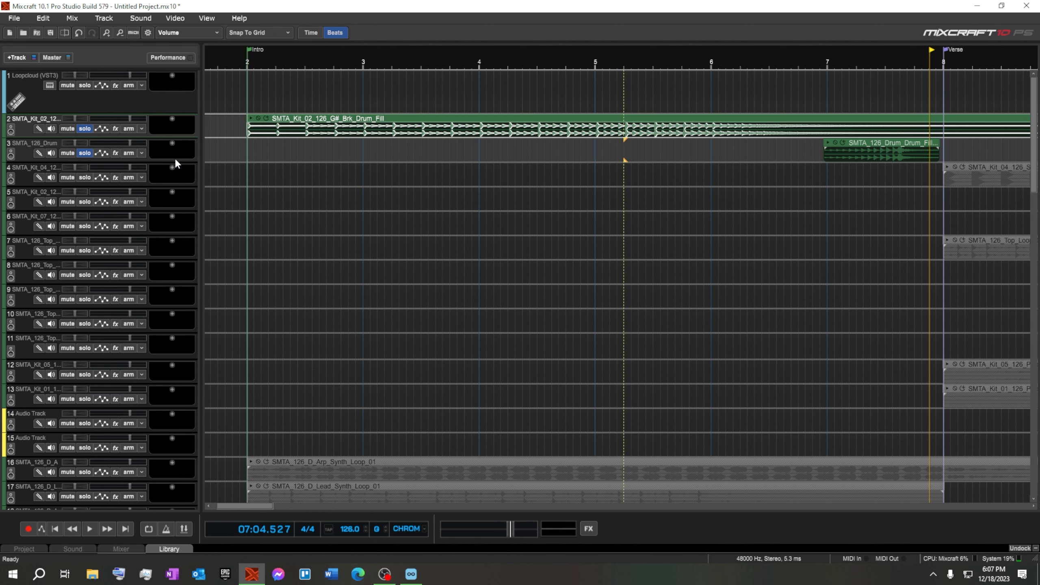
Step: Increase the height of tracks 2 and 3 and trim the start of the SMTA_126_Drum_Drum_Fill_04 clip to just after beat 7.3
drag(174, 162, 166, 188)
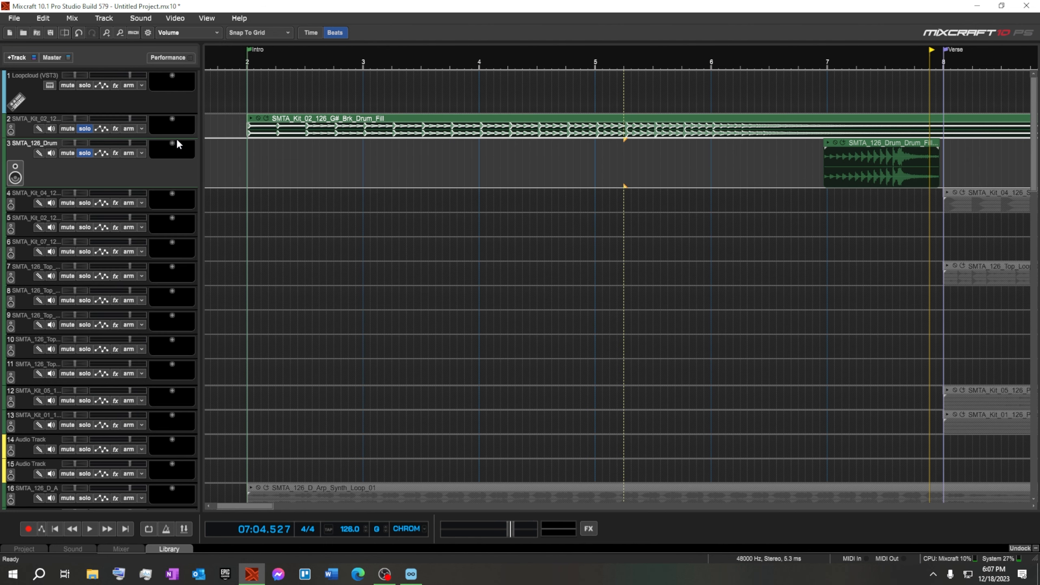
drag(177, 137, 179, 163)
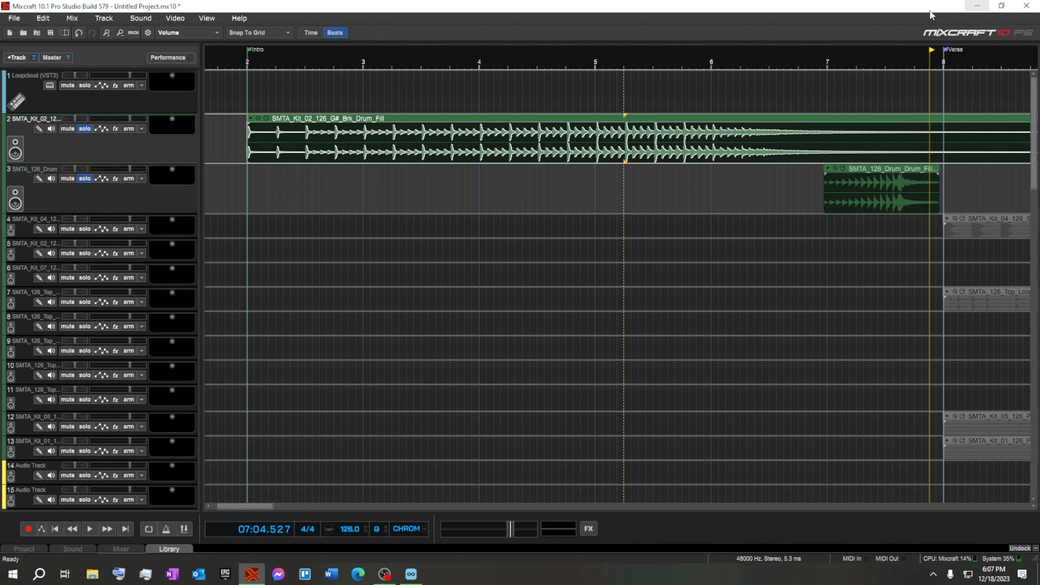
click(873, 63)
scroll(940, 294, up, 2)
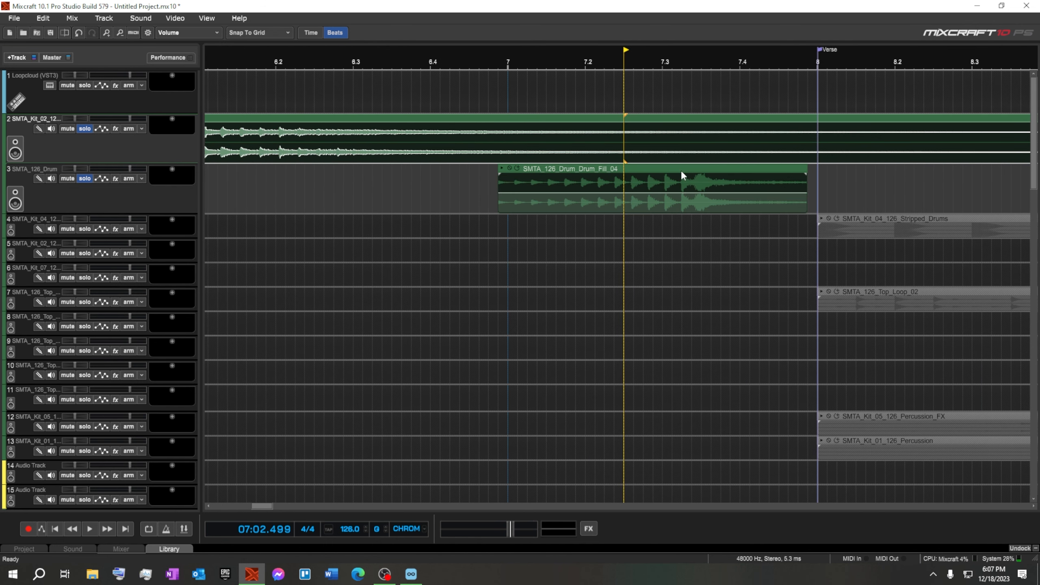
drag(498, 207, 681, 208)
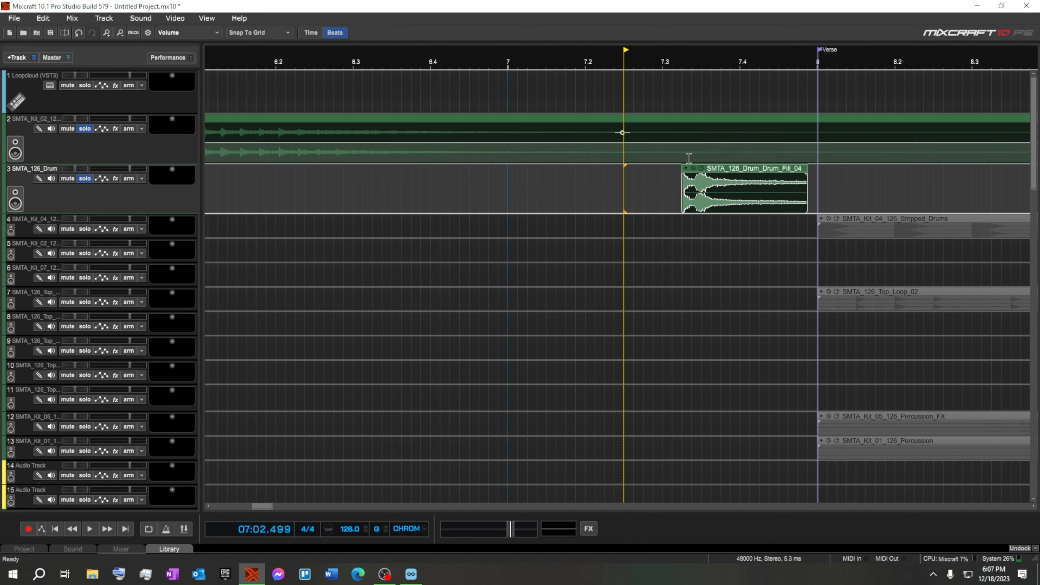
click(686, 168)
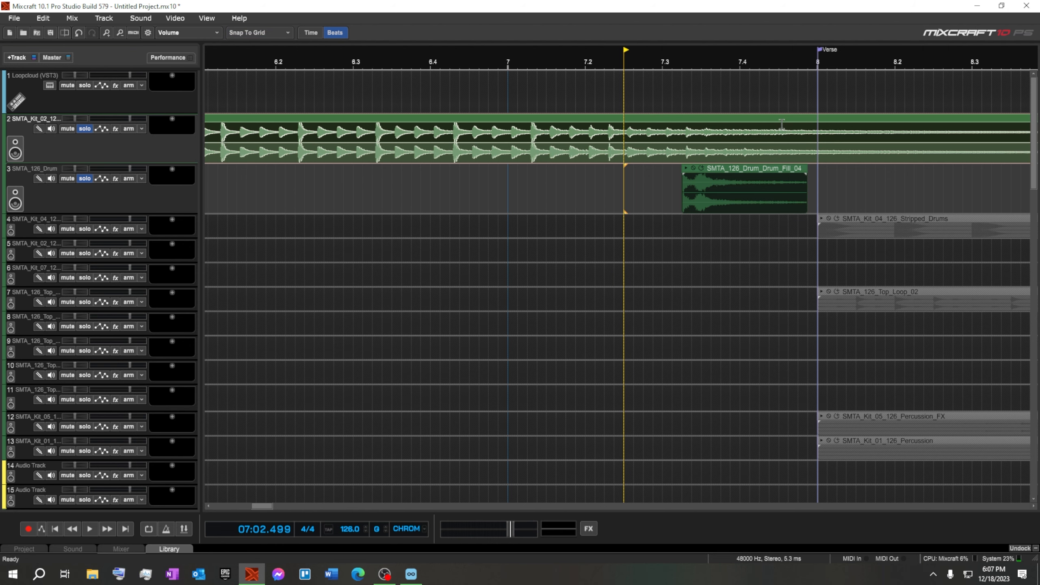
Step: Play the drum fills from just before measure 6 and trim the SMTA_Kit_02_126_G#_Brk_Drum_Fill clip to end just past the Verse marker with a fade-out
scroll(349, 238, down, 3)
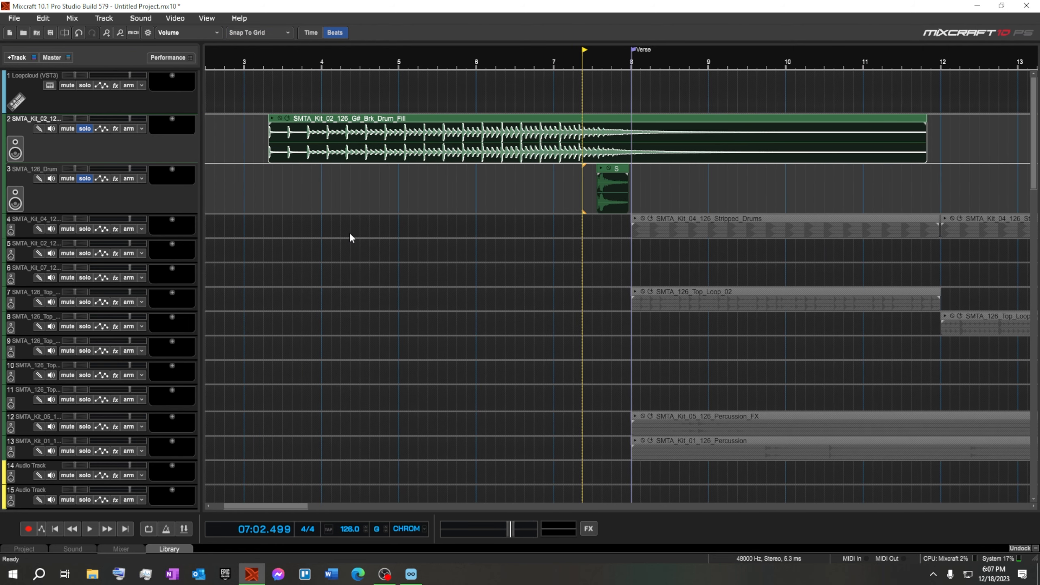
click(467, 58)
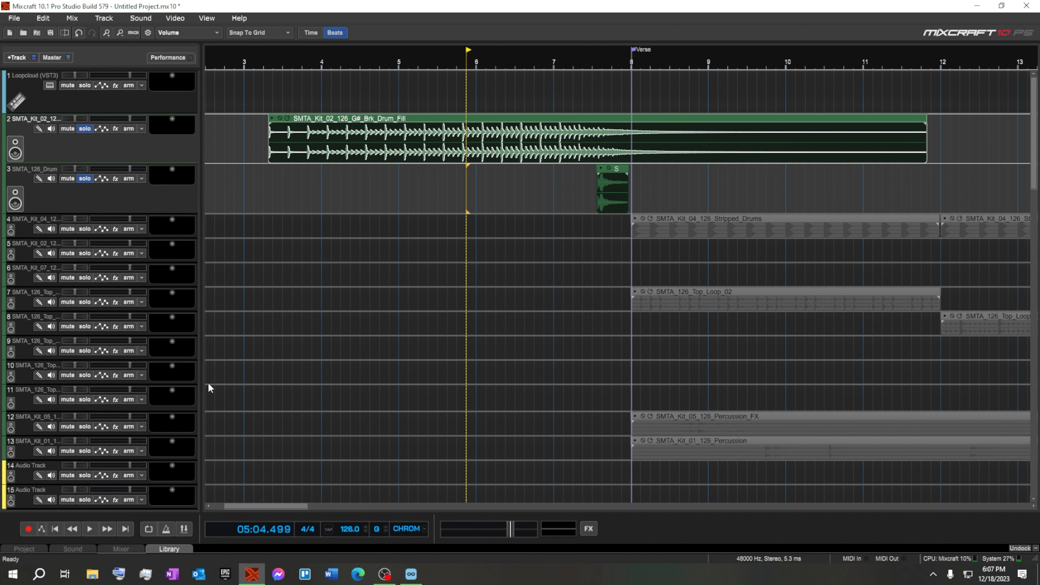
click(89, 529)
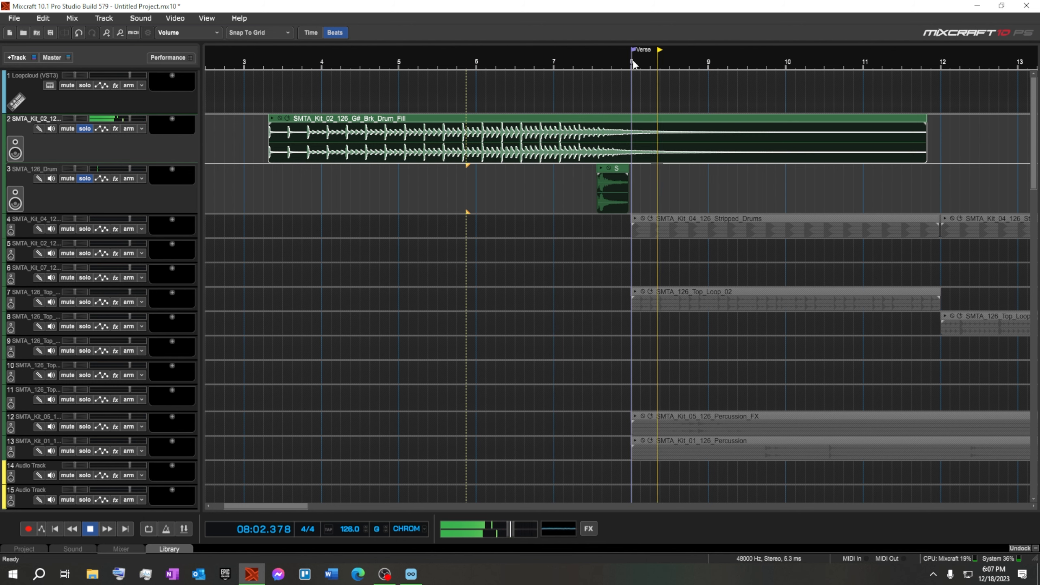
drag(566, 118, 574, 119)
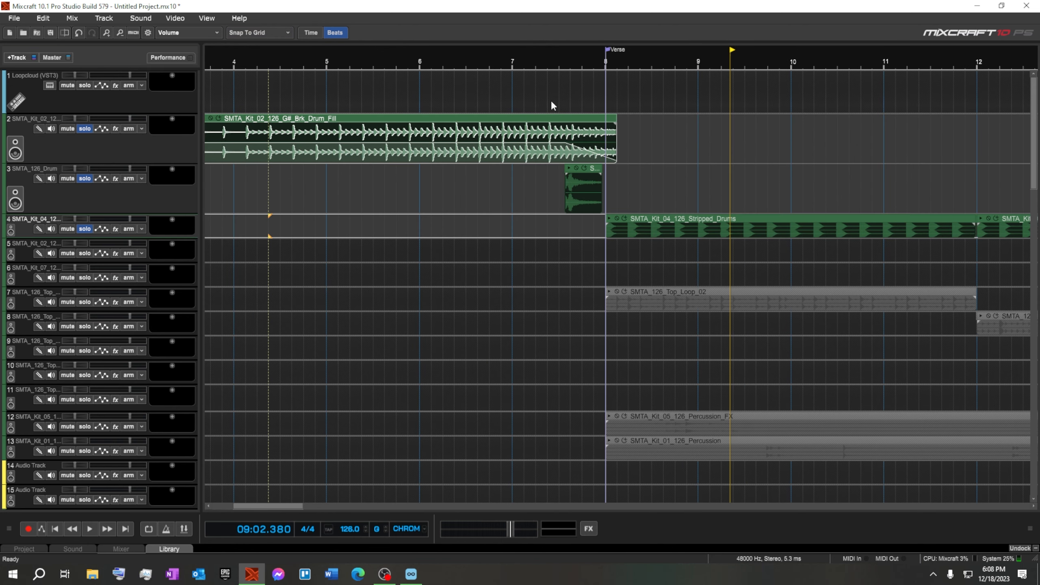
Step: Play from measure 7 across the Verse marker to check the transition from the drum fills into the SMTA_Kit_04 drums
click(515, 58)
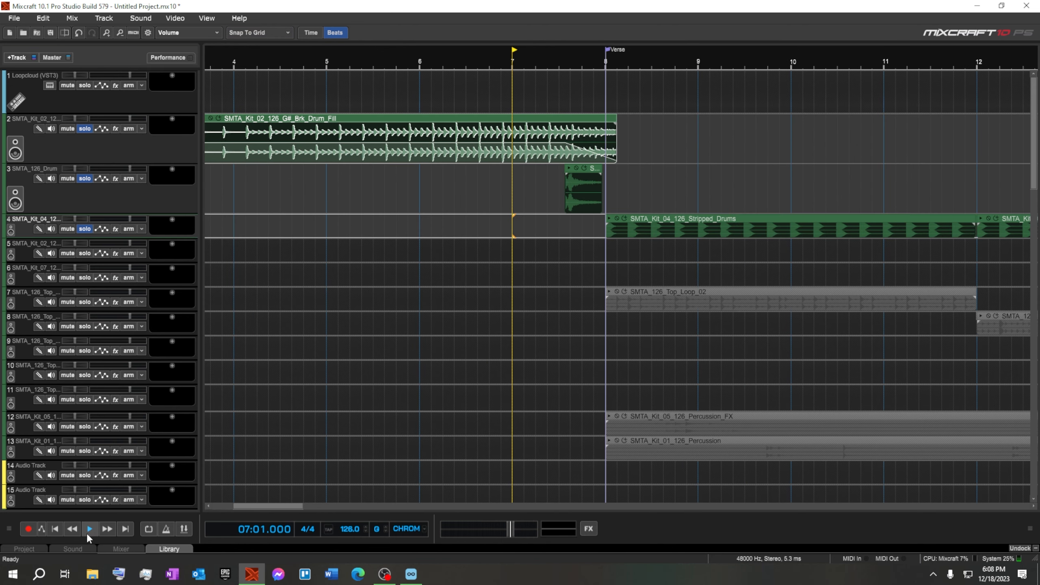
click(90, 529)
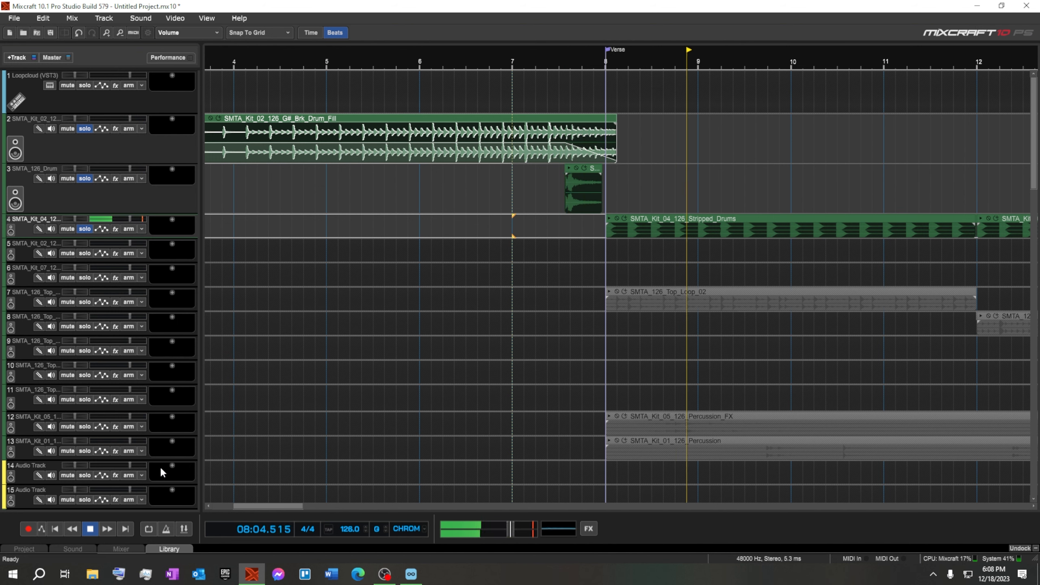
key(space)
Step: Extend the start of the SMTA_Kit_02_126_G#_Brk_Drum_Fill clip back to the Intro marker, fade it in, and play it into the Verse
scroll(449, 187, down, 1)
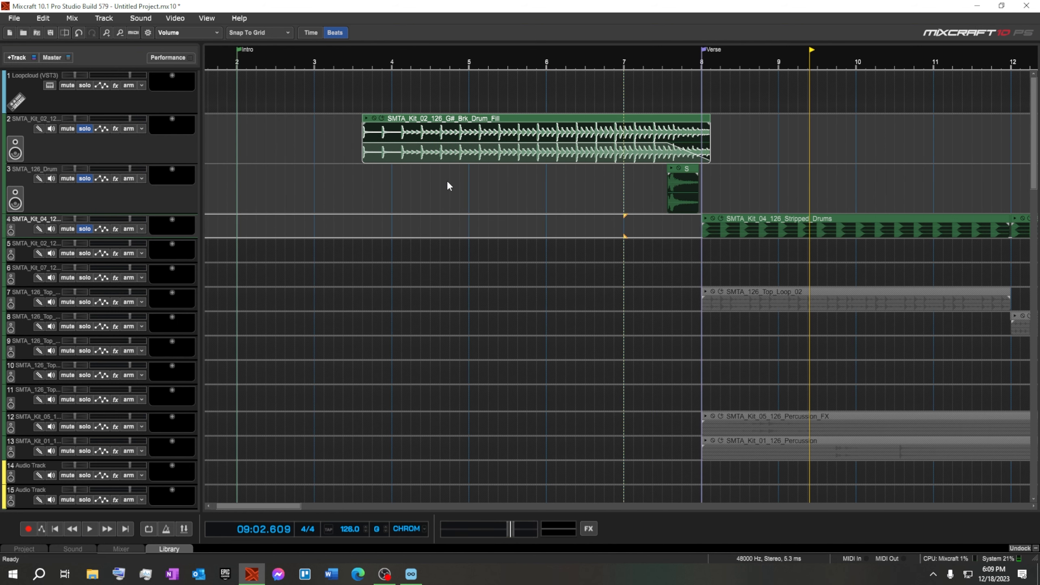
drag(364, 138, 262, 144)
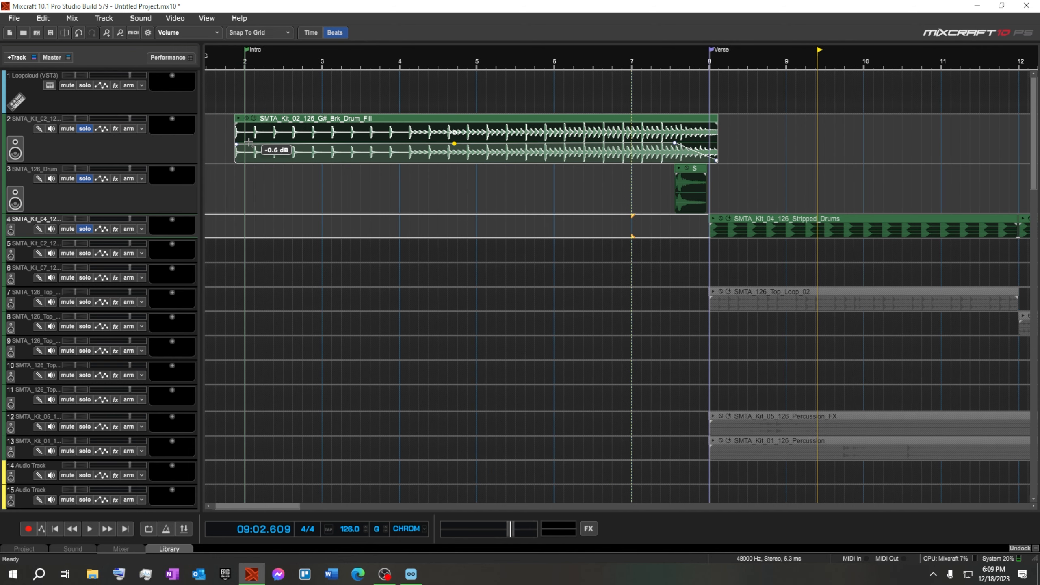
drag(233, 139, 245, 139)
key(minus)
key(space)
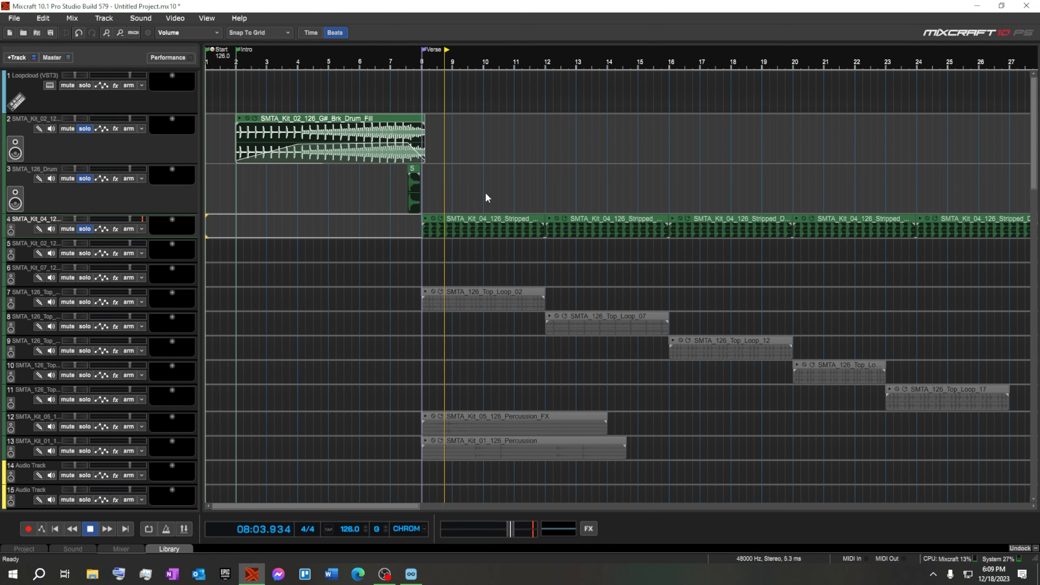
key(space)
Step: Solo track 7 so the SMTA_126_Top_Loop_02 clip sounds together with the Verse drums
key(minus)
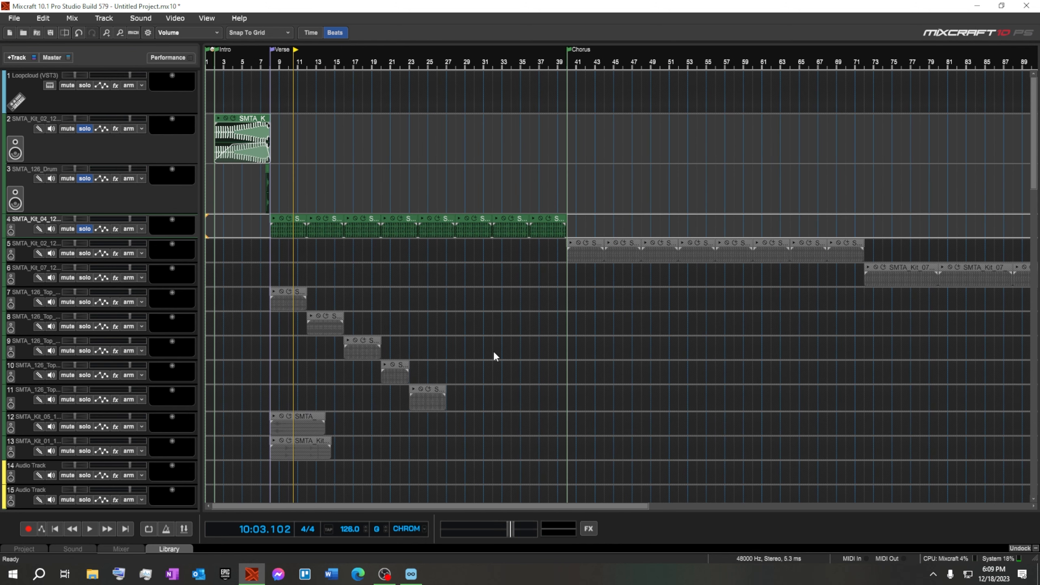
key(plus)
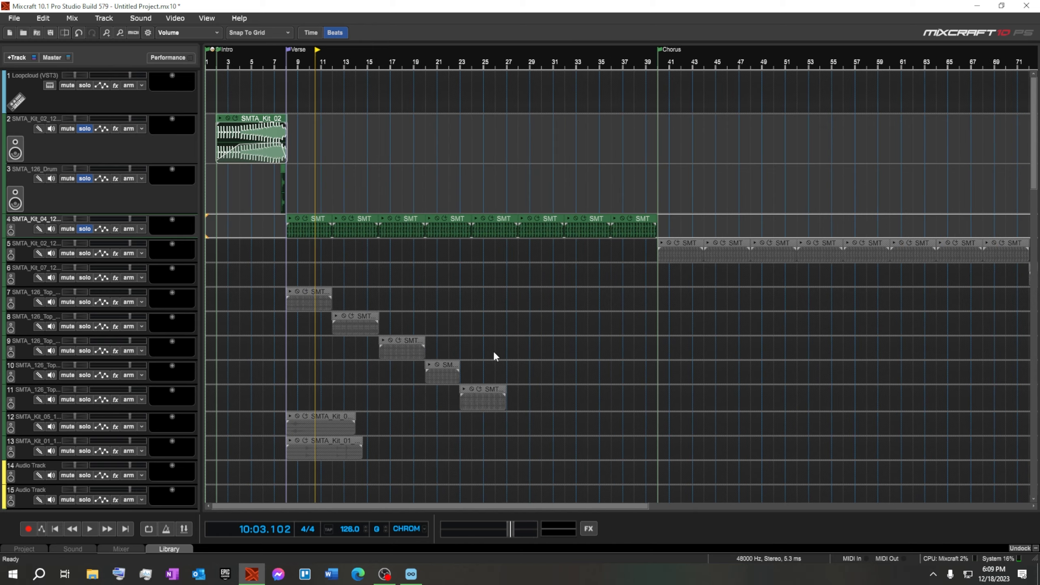
key(plus)
key(plus)
key(minus)
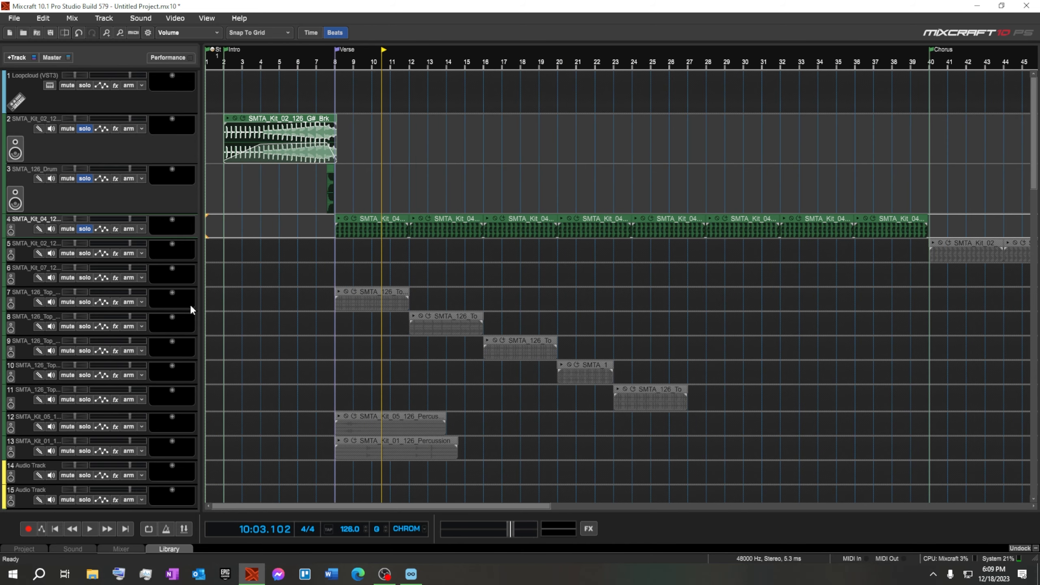
click(84, 301)
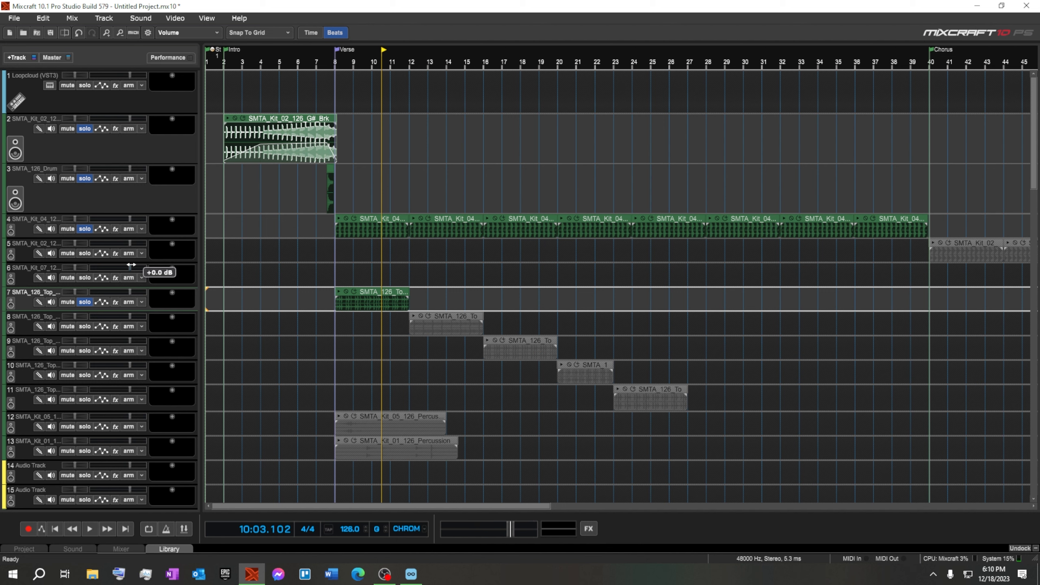
mouse_move(132, 265)
Step: Move the Top_Loop clips on tracks 8 to 11 back so they all start at the Verse marker
scroll(528, 268, down, 5)
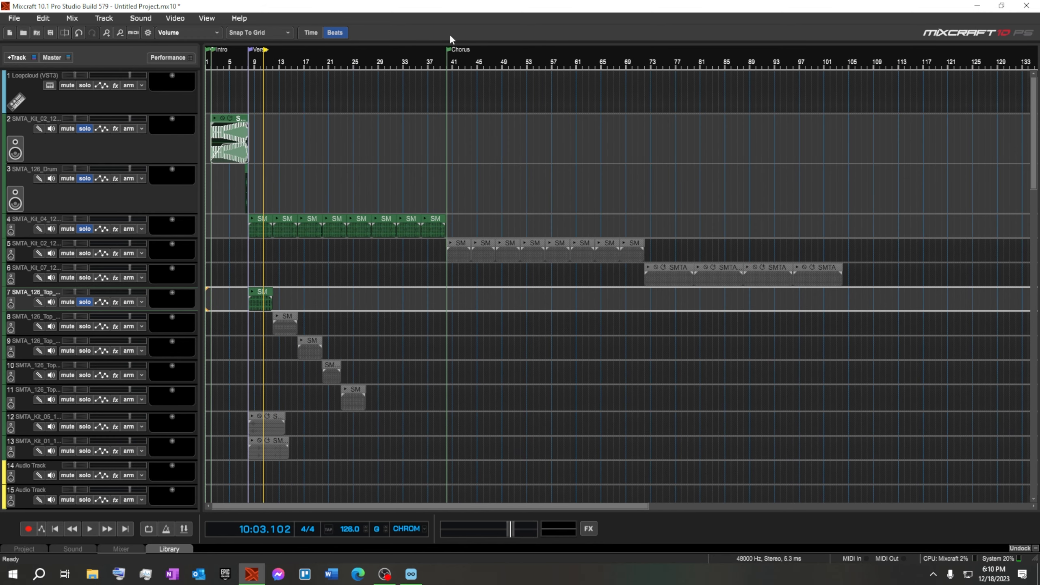
click(646, 65)
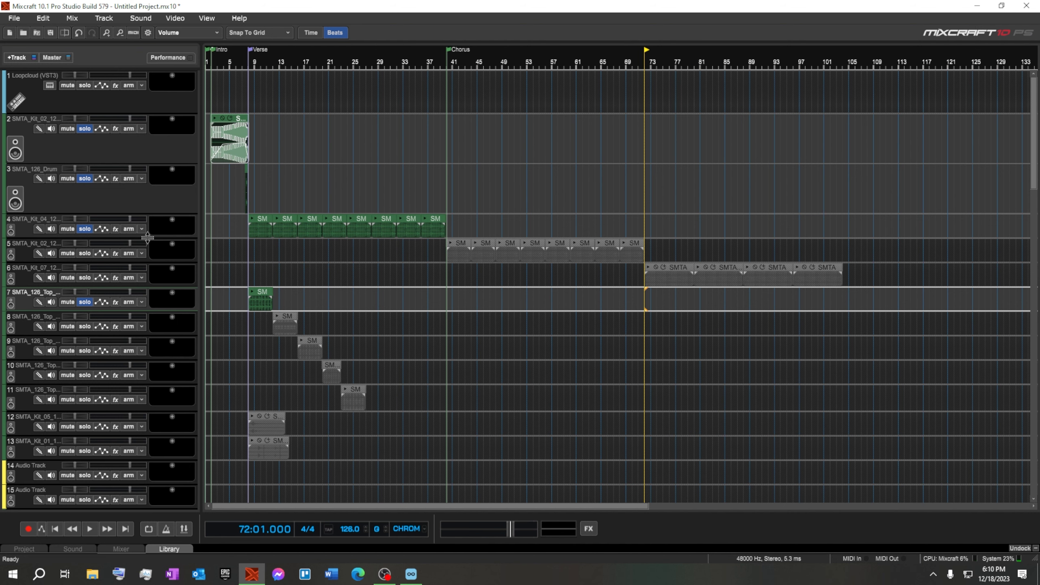
scroll(147, 237, down, 3)
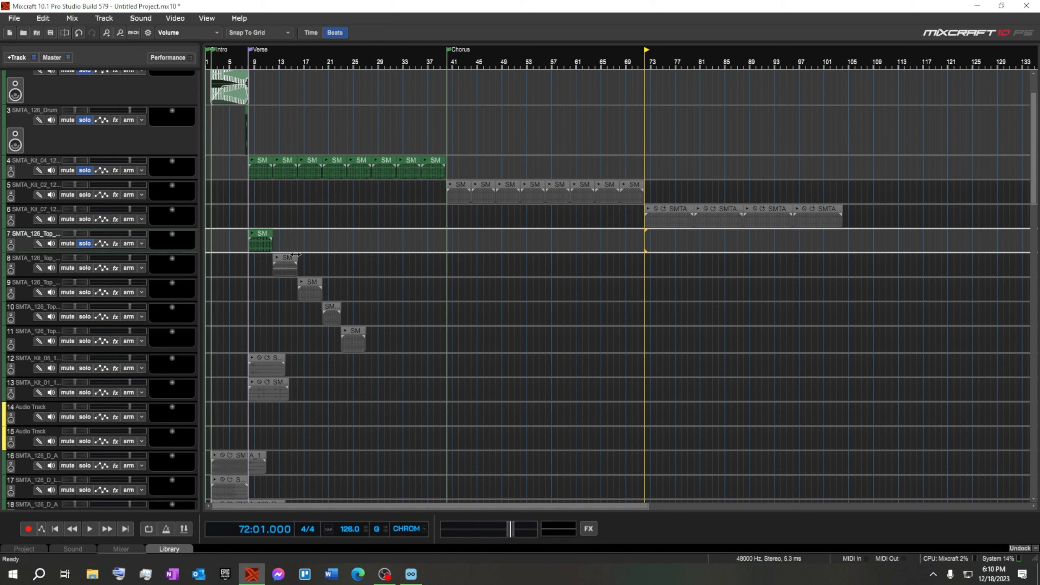
drag(292, 256, 269, 284)
drag(332, 315, 257, 314)
drag(353, 340, 259, 339)
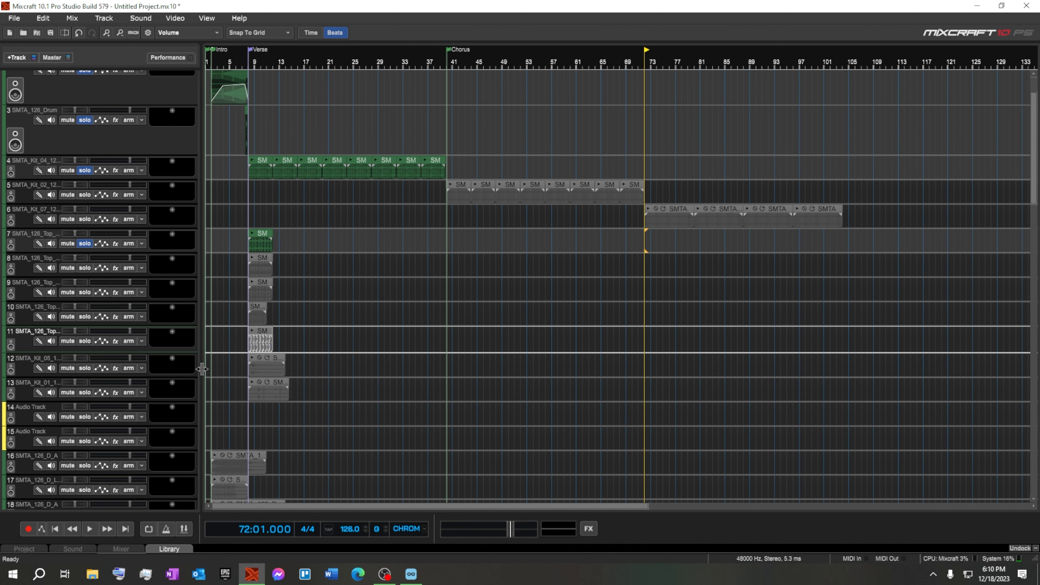
Step: Solo track 12, preview the SMTA_Kit_05_126_Percussion_FX clip, and move it back to start at the Intro marker
scroll(304, 390, up, 2)
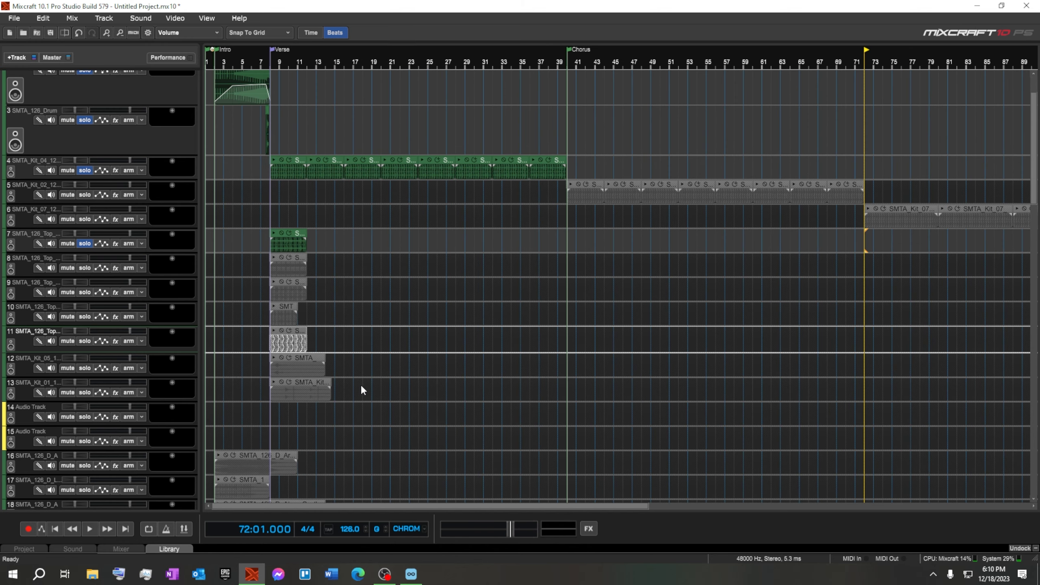
scroll(361, 390, up, 1)
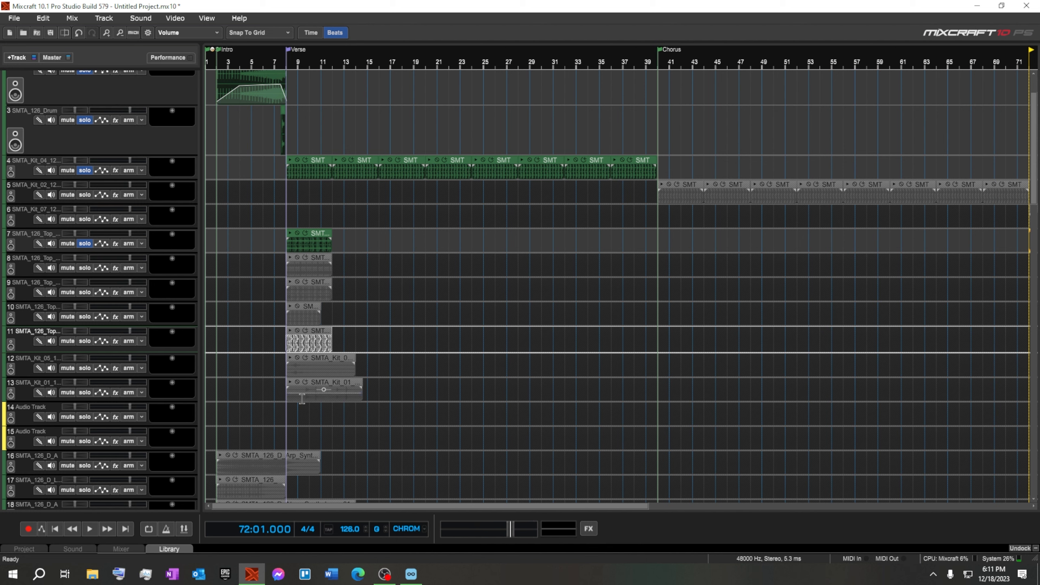
click(85, 368)
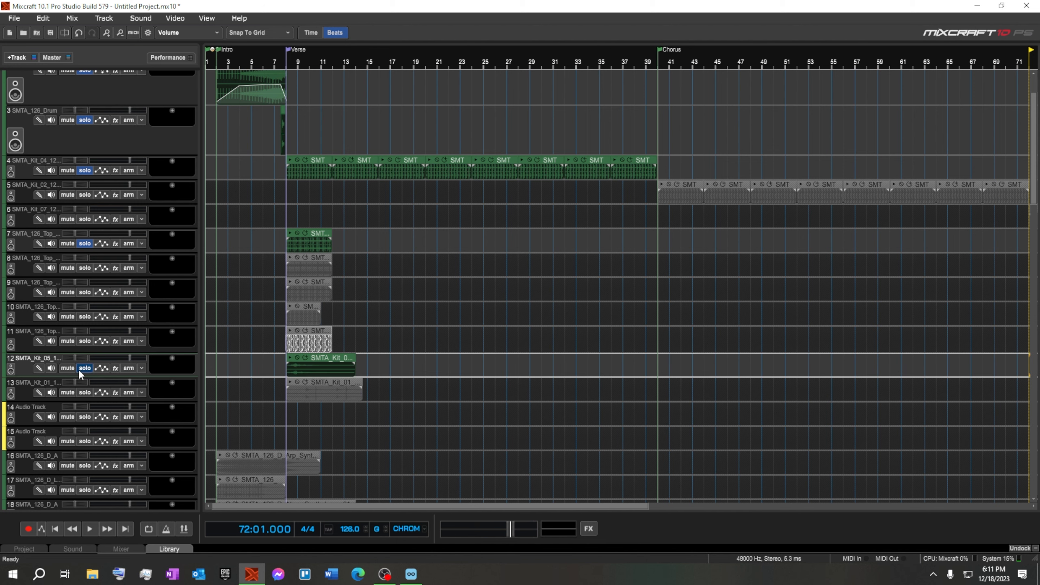
click(291, 357)
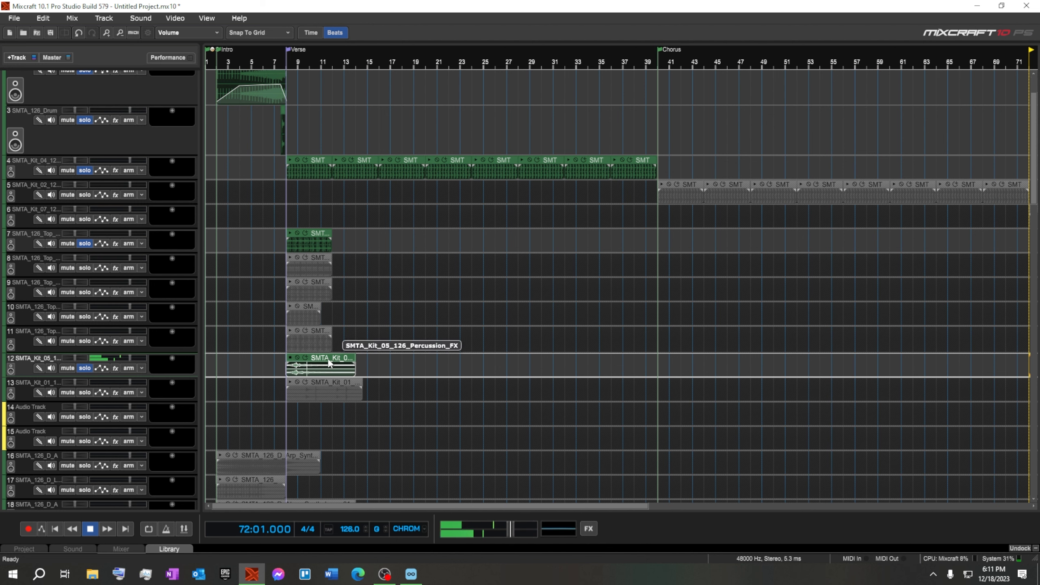
drag(328, 362, 258, 371)
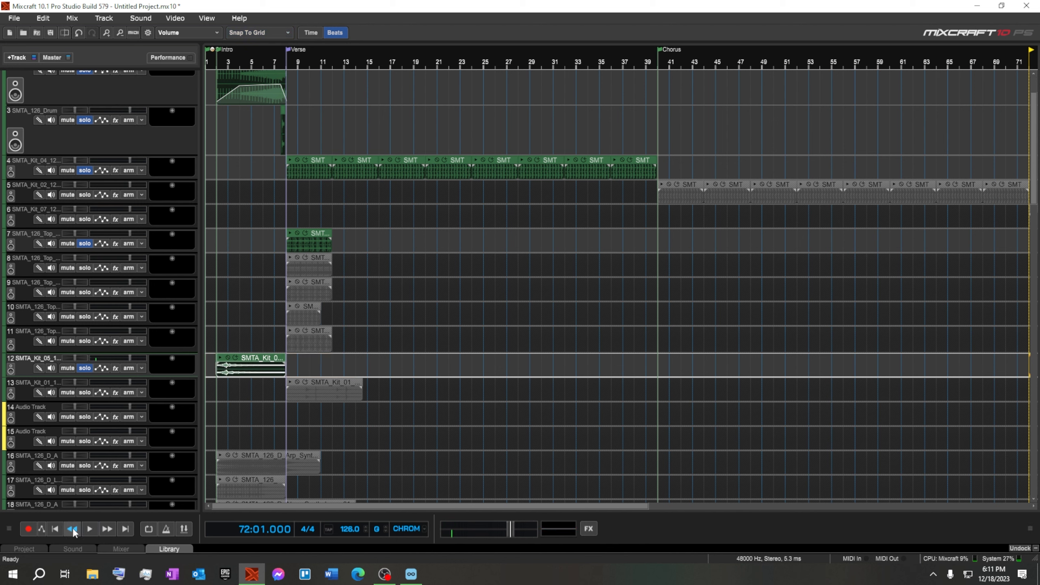
Step: Play the project from the start through the Intro into the Verse to check the percussion placement
click(56, 528)
click(89, 529)
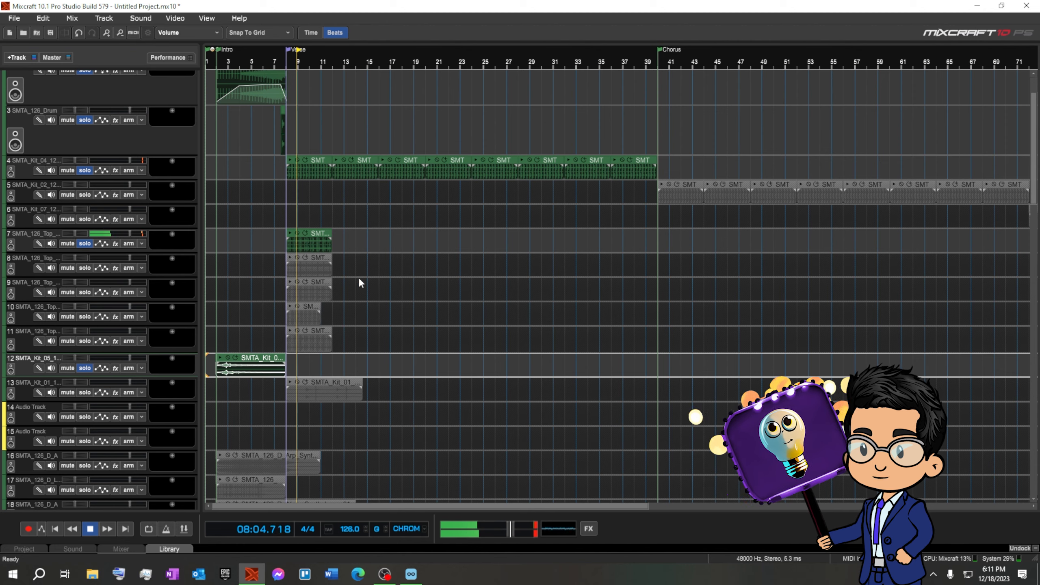
click(90, 528)
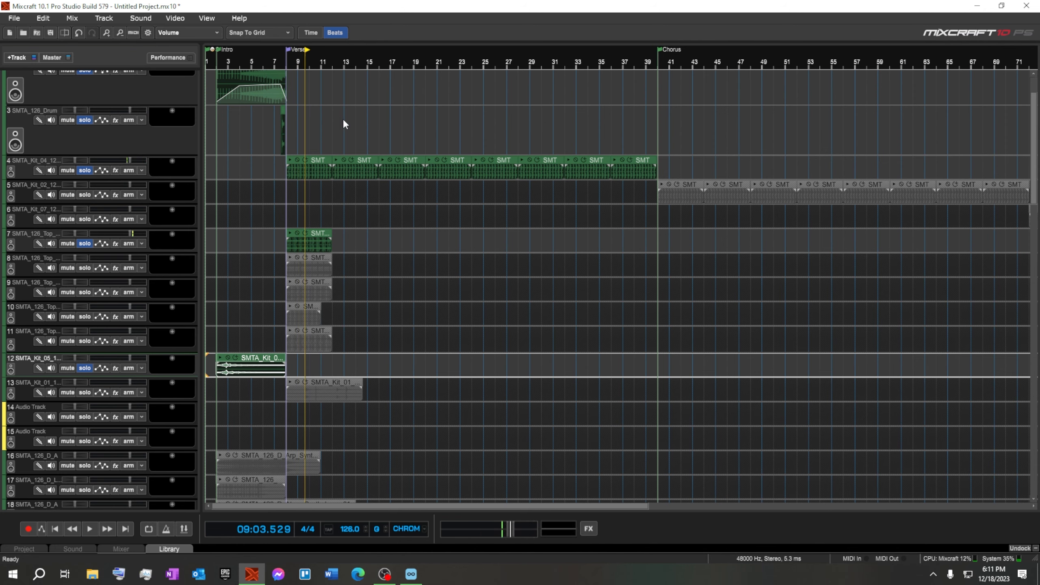
Step: Shift the SMTA_126_Drum_Drum_Fill_04 clip on track 3 to end at the Verse marker and play from beat 6.3
scroll(344, 120, up, 4)
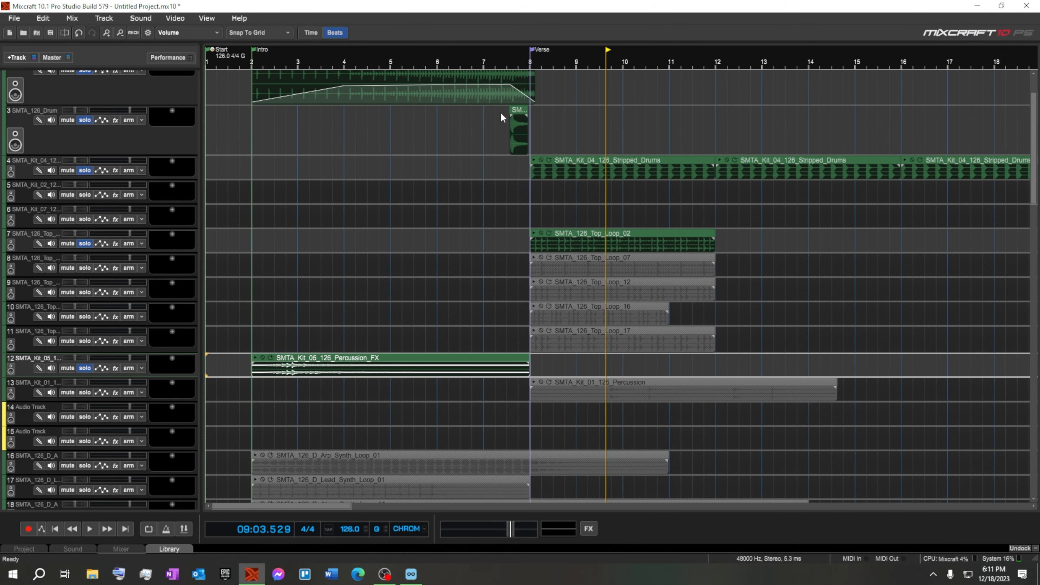
drag(501, 114, 565, 142)
scroll(570, 128, up, 2)
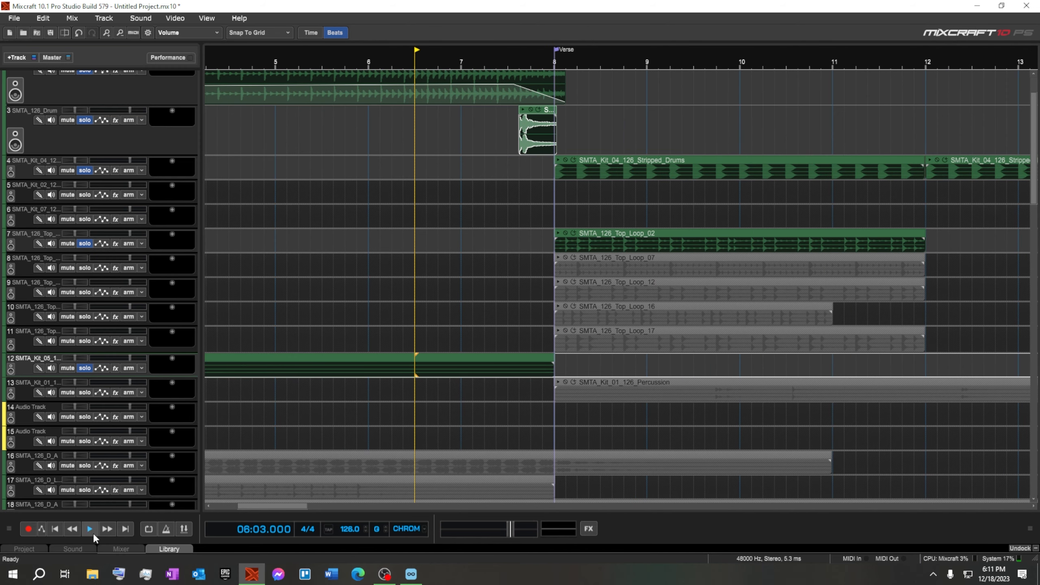
click(91, 529)
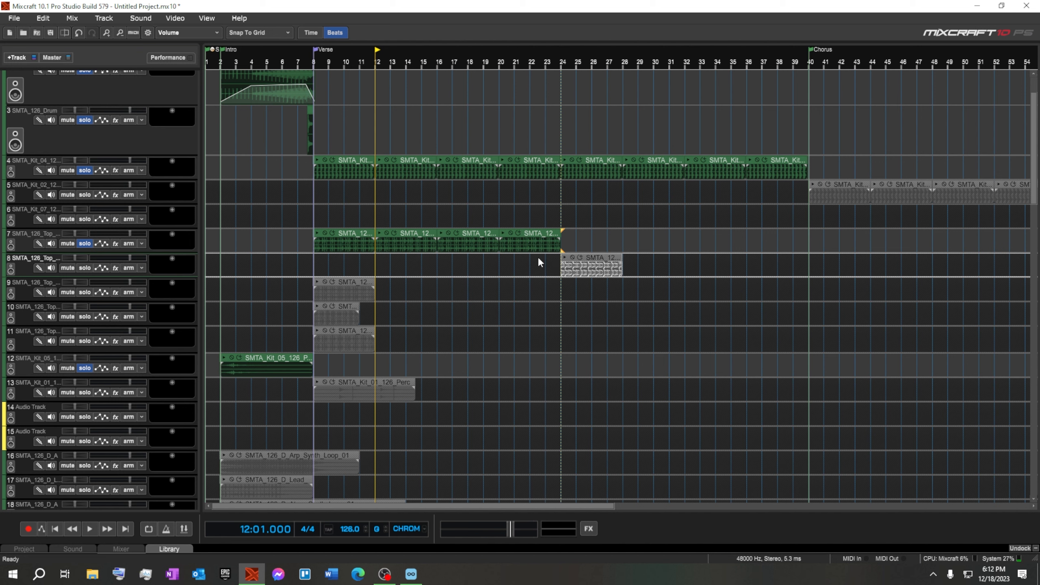
Step: Solo track 8 and preview the SMTA_126_Top_Loop_07 clip placed at measure 24
click(85, 268)
click(566, 261)
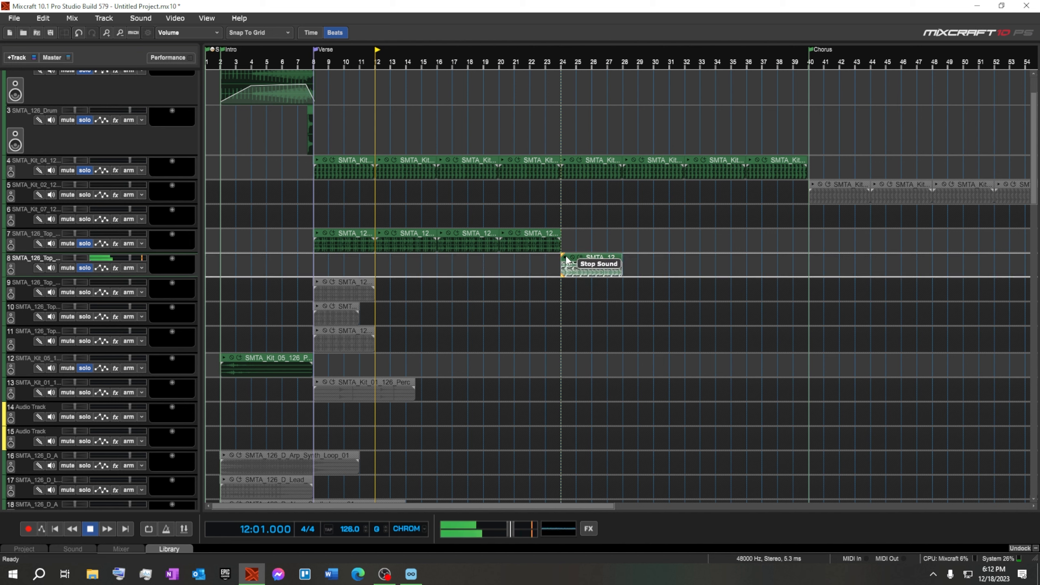
click(611, 262)
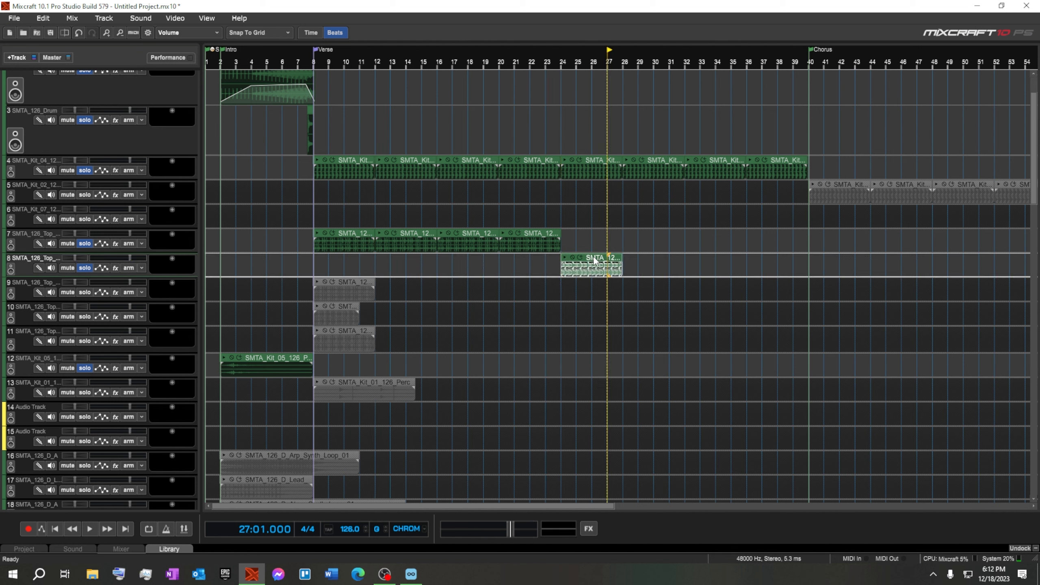
Step: Copy the SMTA_126_Top_Loop_07 clip on track 8 and paste three repeats after it up to the Chorus marker
right_click(594, 260)
click(478, 310)
key(ctrl+v)
key(ctrl+v)
key(ctrl+v)
Step: Play the project from the start and lower the volumes of percussion tracks 12 and 13
key(space)
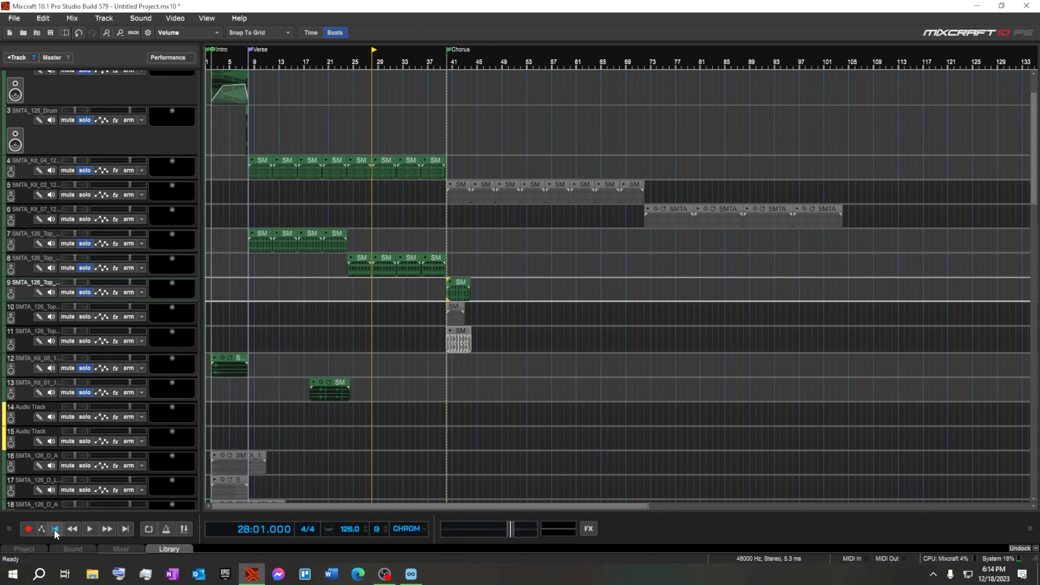
click(55, 528)
click(90, 528)
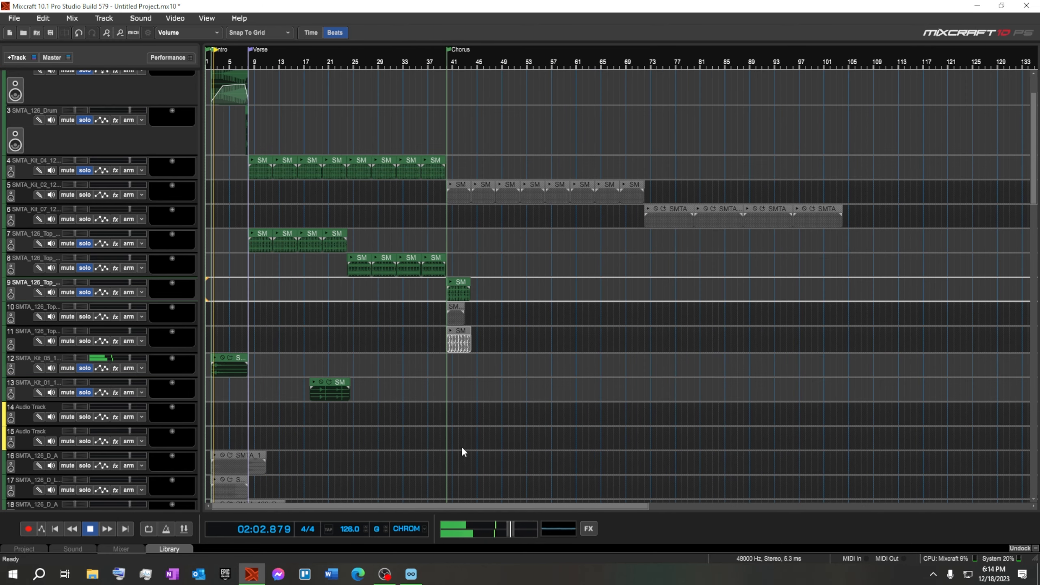
drag(130, 357, 117, 359)
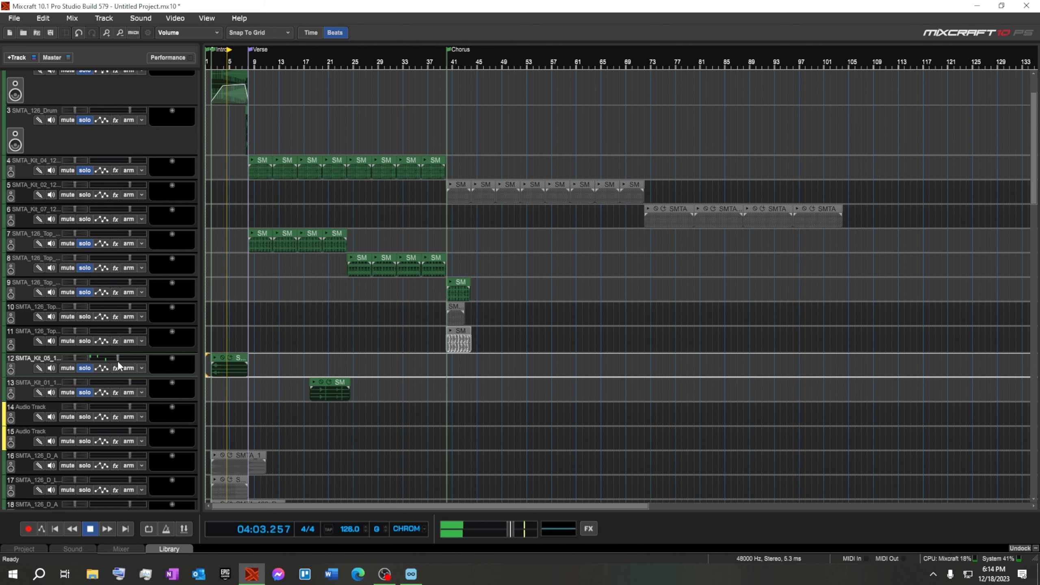
drag(130, 383, 122, 385)
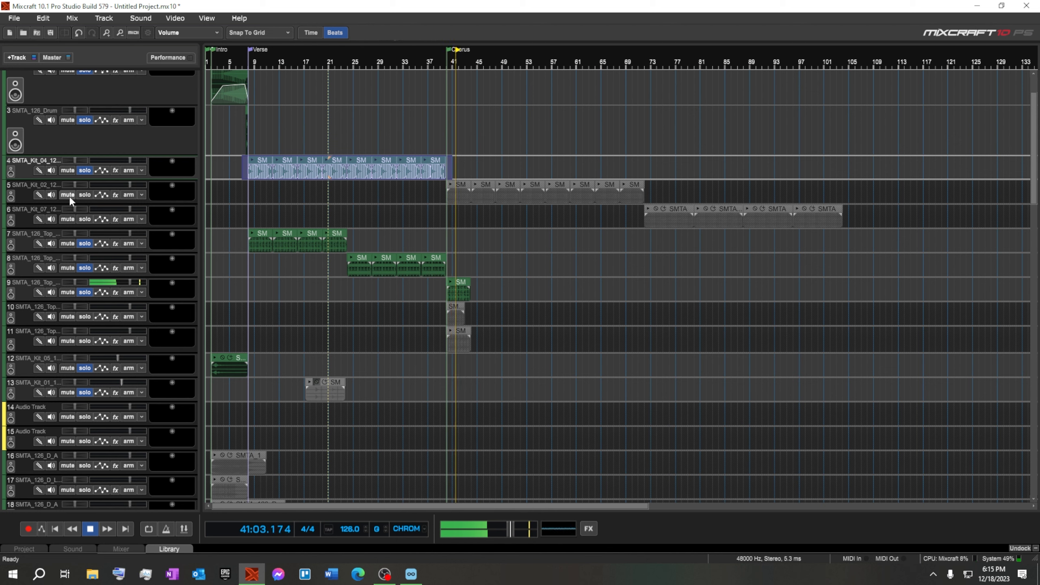
Step: Solo track 5 to hear the SMTA_Kit_02 drums in the Chorus, and end the playback
click(85, 195)
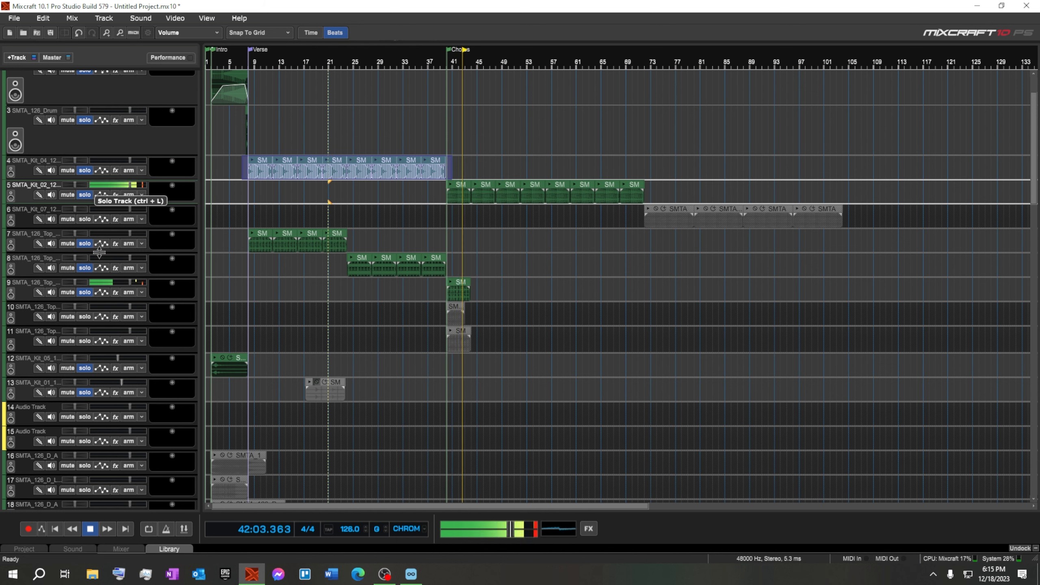
click(91, 527)
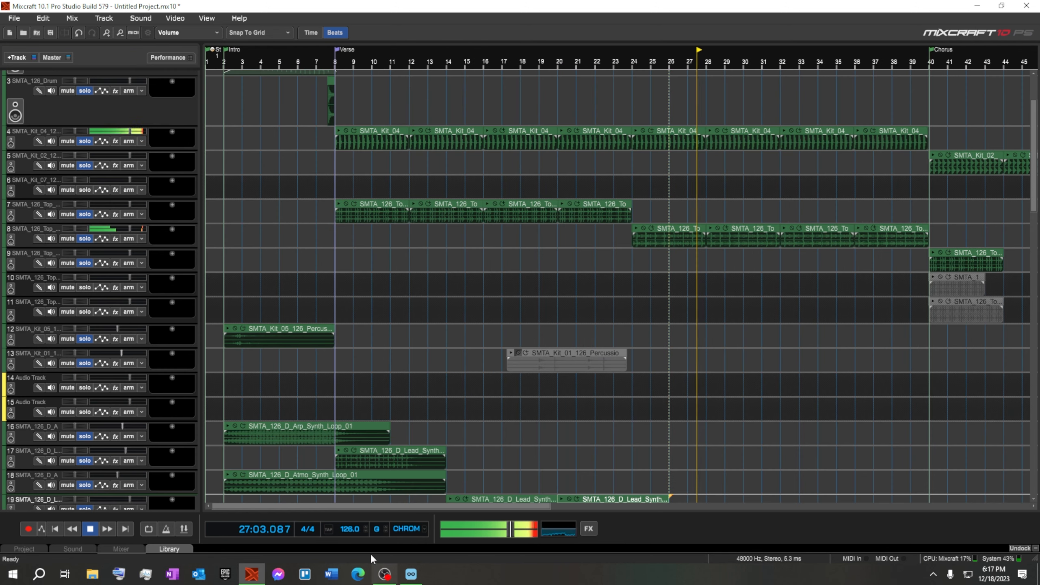
Step: Play the Verse drums on tracks 4 and 8 up to about measure 32, and end the playback
click(351, 529)
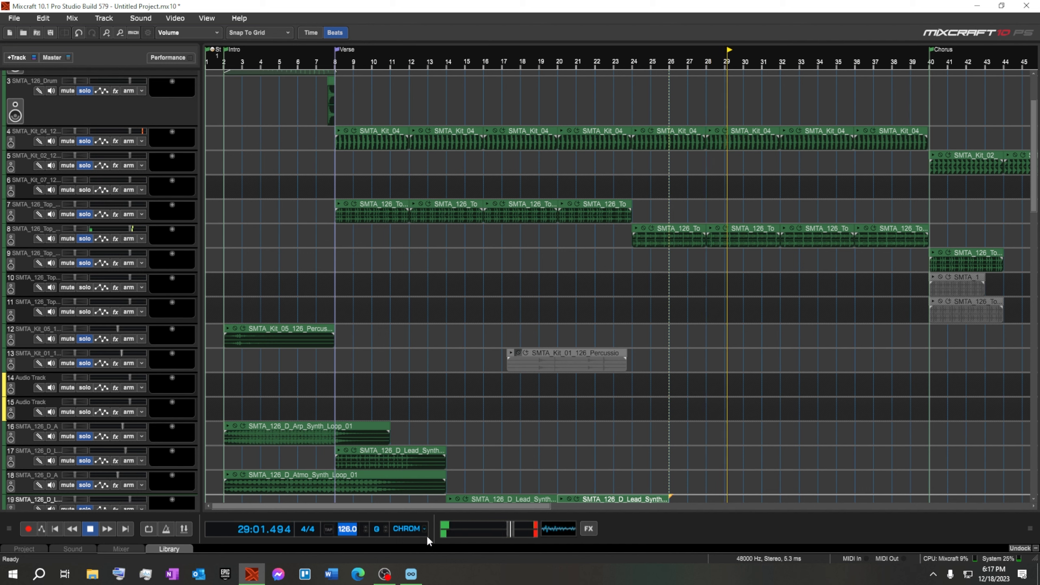
click(90, 528)
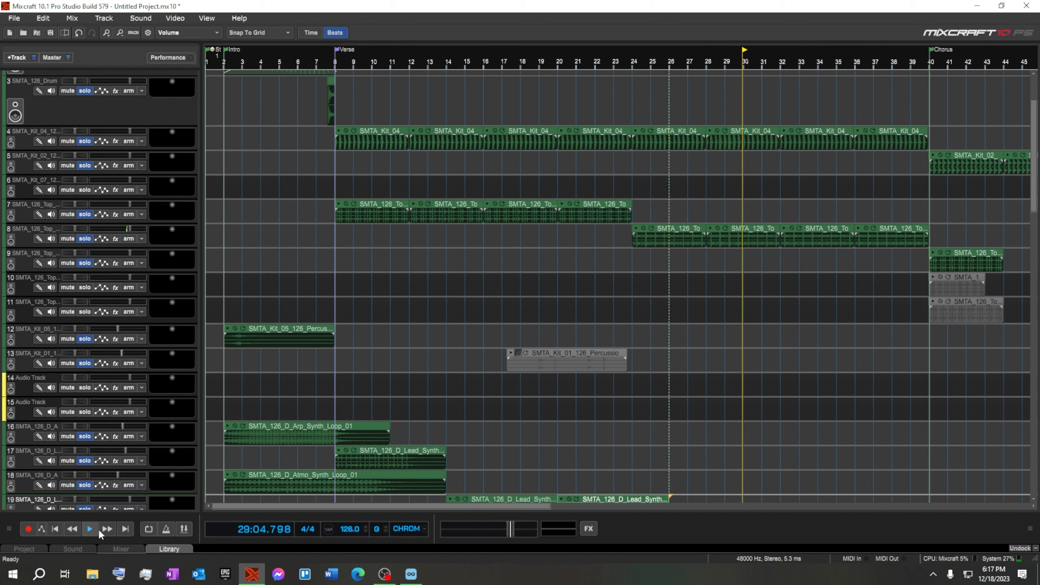
click(91, 530)
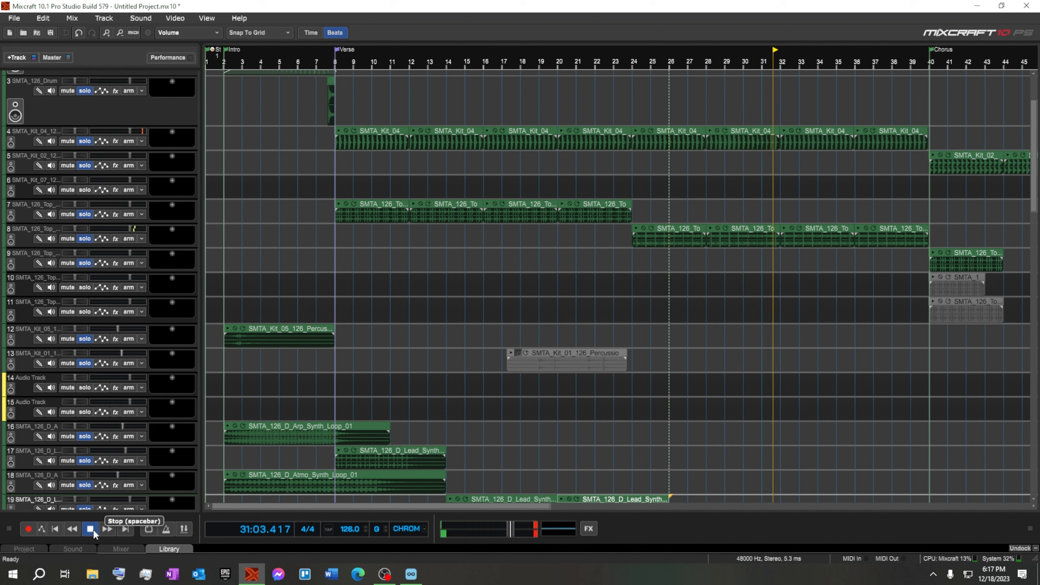
click(91, 530)
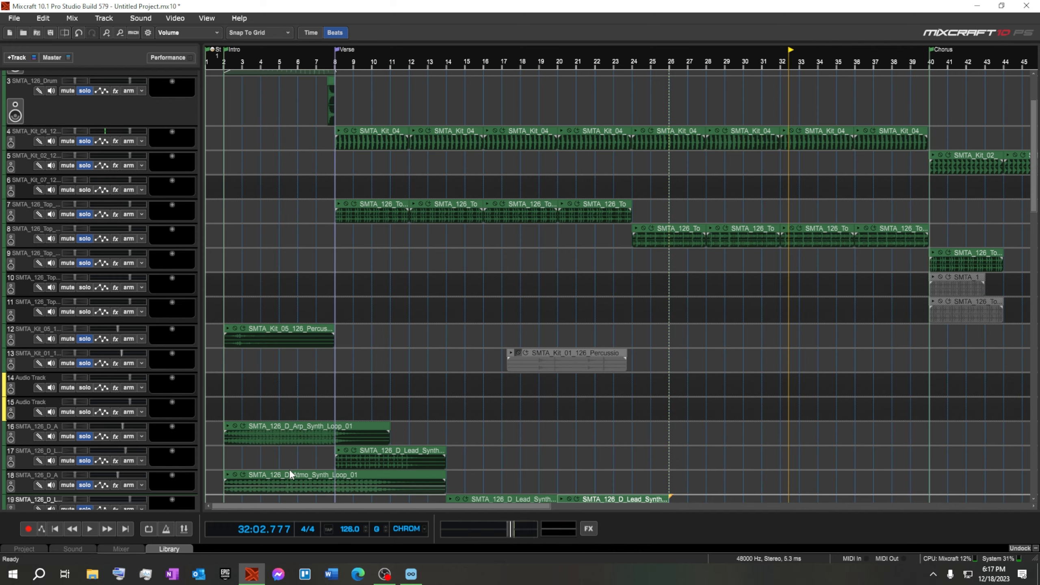
Step: Solo tracks 20 and 21 and preview their SMTA_126_D_Lead_Synth_Loop_02 and Loop_03 clips
scroll(171, 455, down, 6)
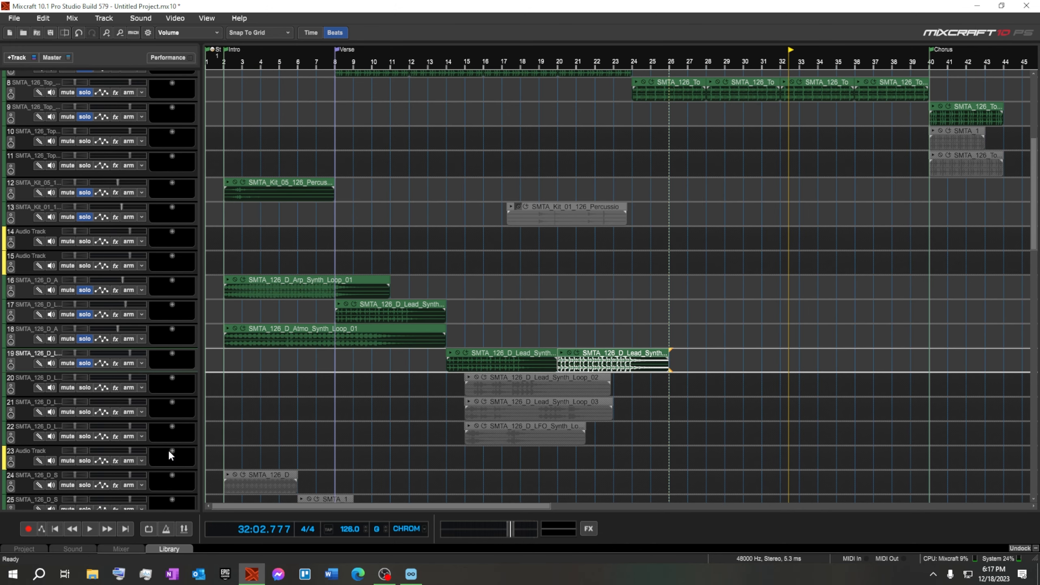
scroll(170, 454, down, 1)
click(468, 351)
key(space)
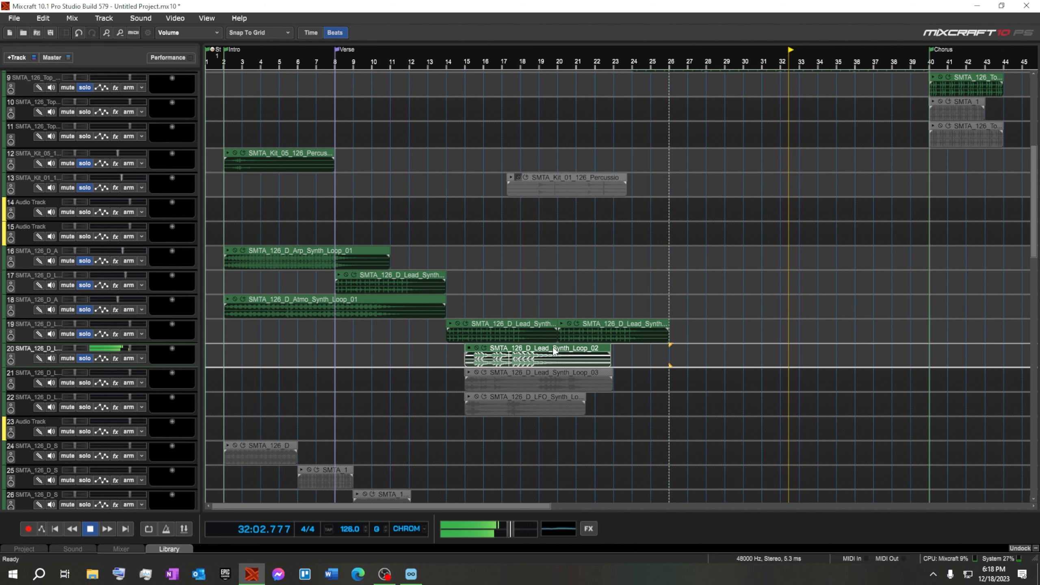
click(544, 375)
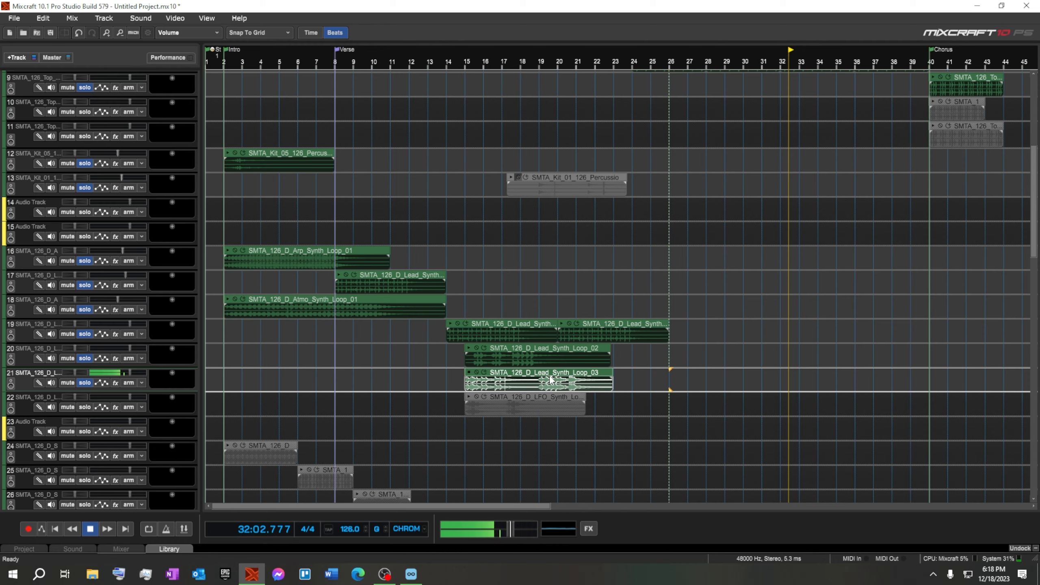
Step: Move the Lead_Synth_Loop_03 clip on track 21 to measure 24 and the soloed LFO_Synth_Loop_01 clip on track 22 to about measure 34
scroll(594, 377, down, 4)
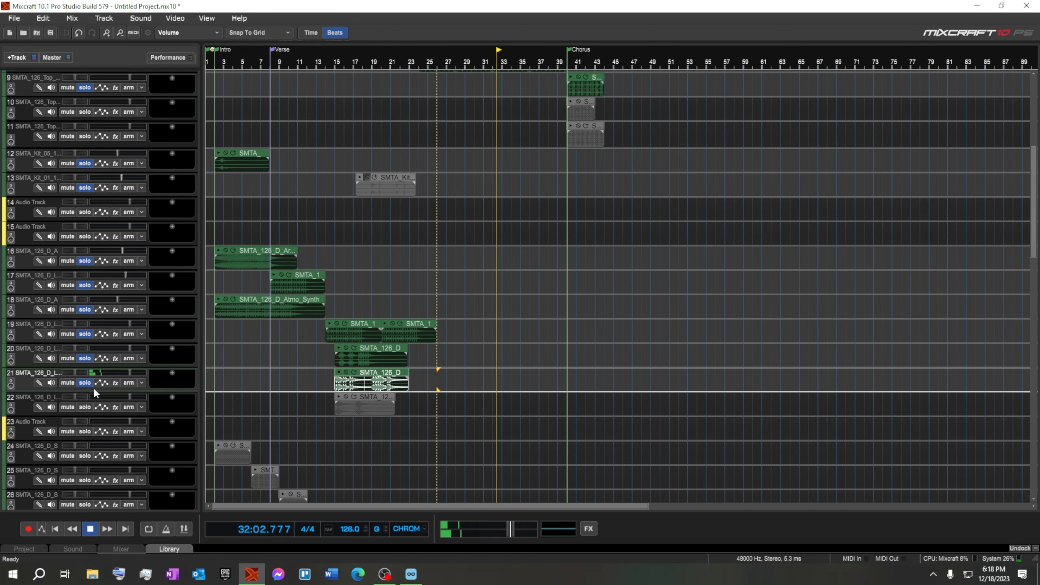
scroll(96, 391, up, 3)
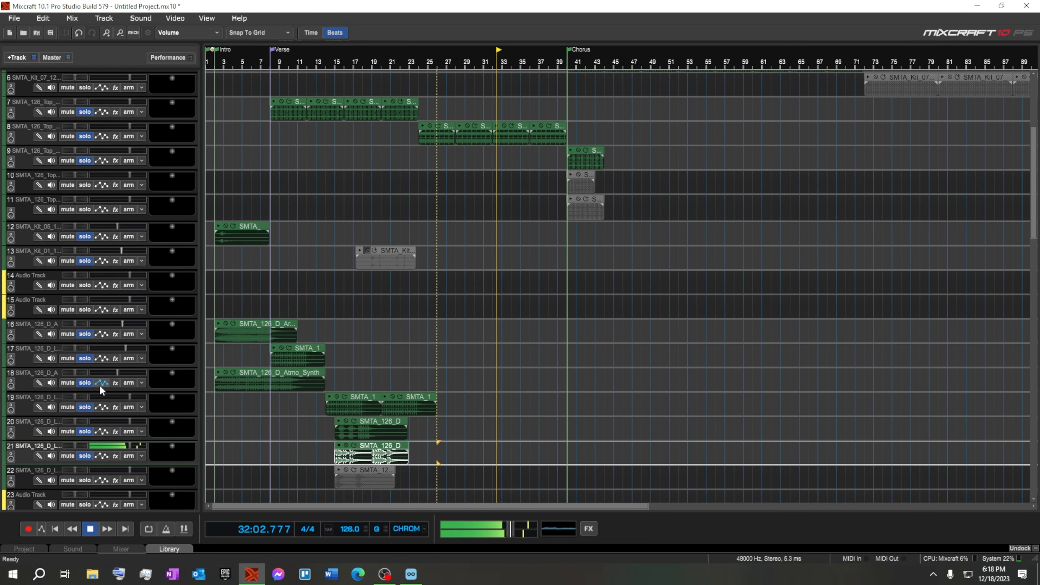
drag(367, 454, 450, 454)
click(339, 474)
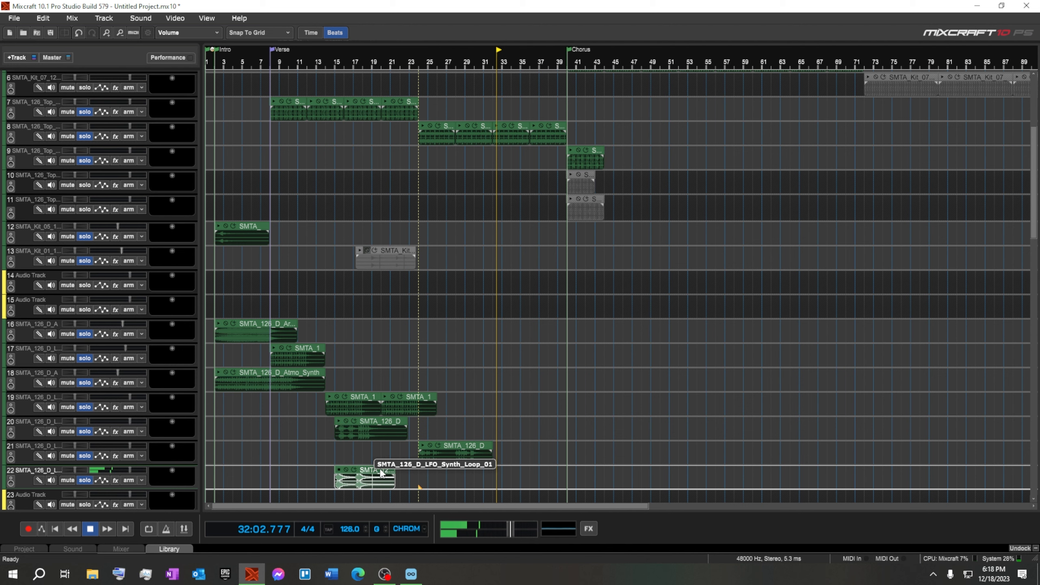
key(space)
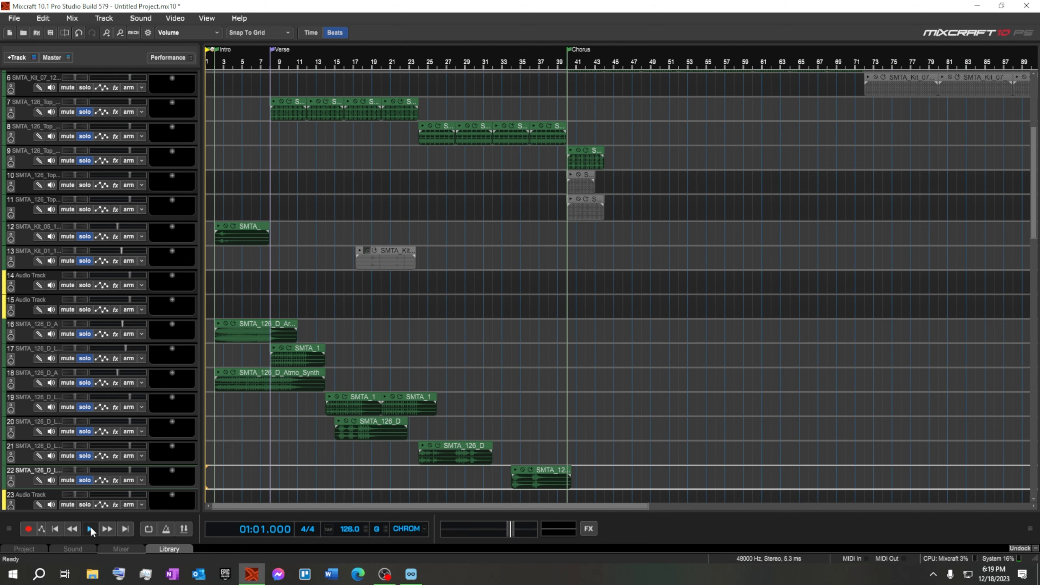
Step: Play the project from the start and look over the synth and bass tracks during the Intro
scroll(288, 448, down, 3)
scroll(114, 416, down, 5)
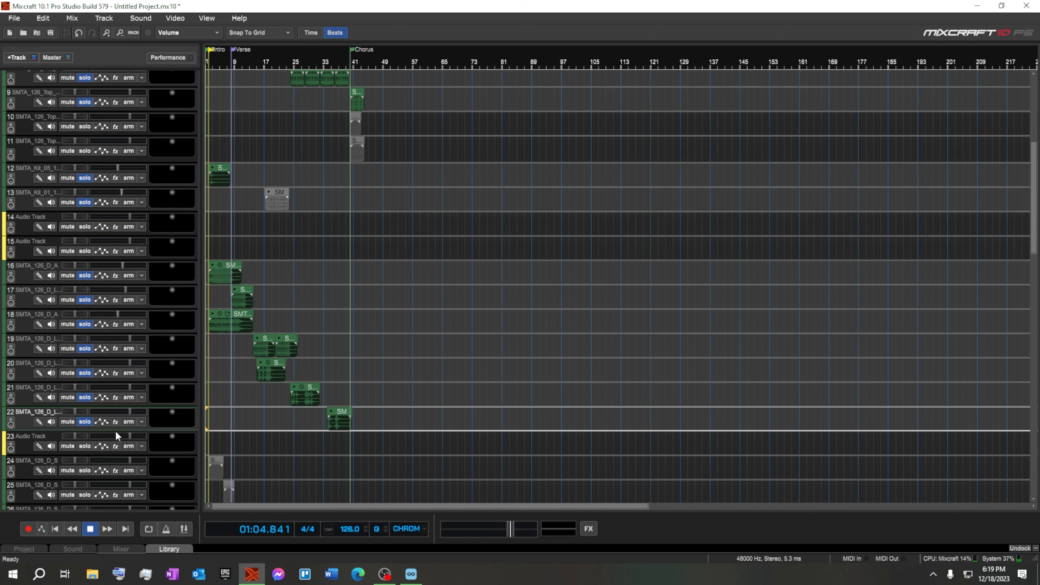
scroll(111, 434, up, 2)
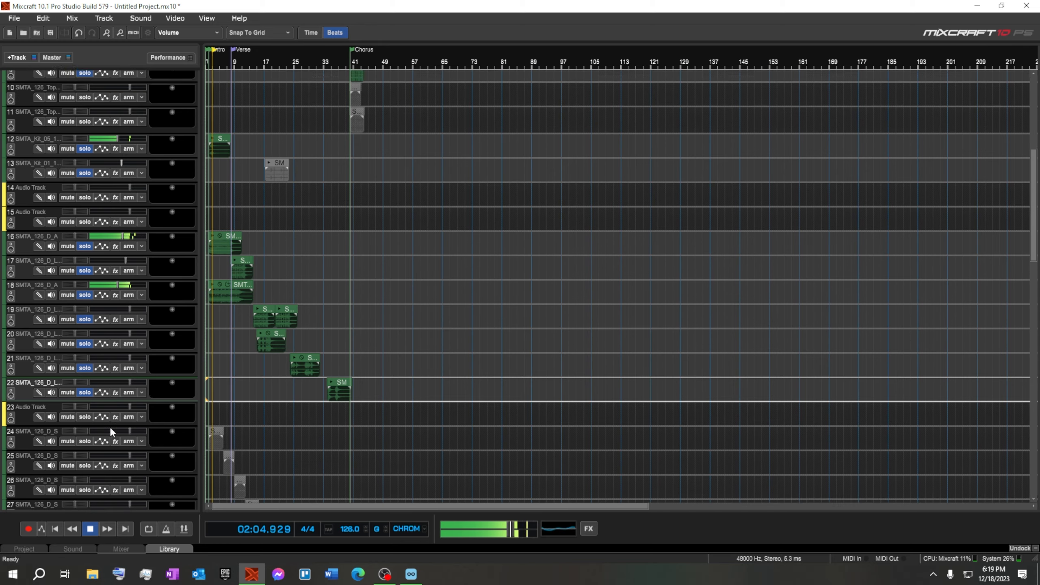
scroll(388, 417, up, 2)
scroll(389, 417, up, 6)
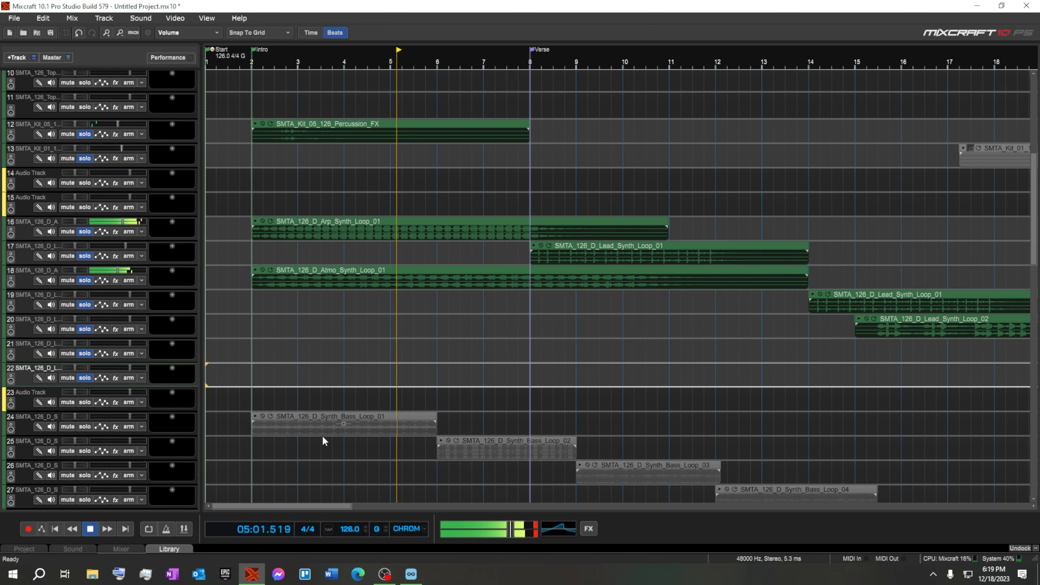
scroll(319, 440, down, 2)
scroll(320, 440, up, 1)
scroll(155, 435, down, 5)
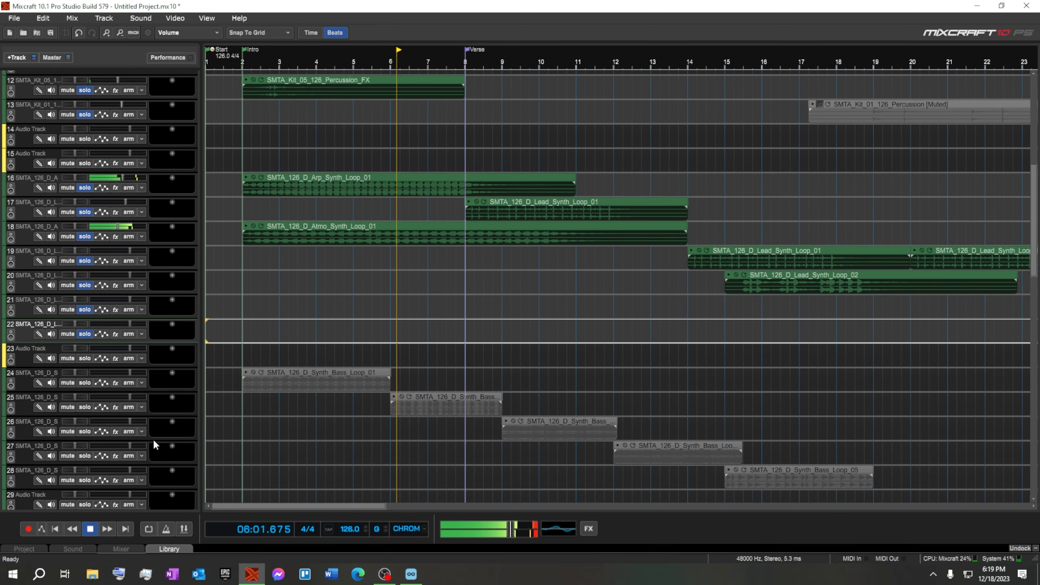
scroll(153, 439, down, 1)
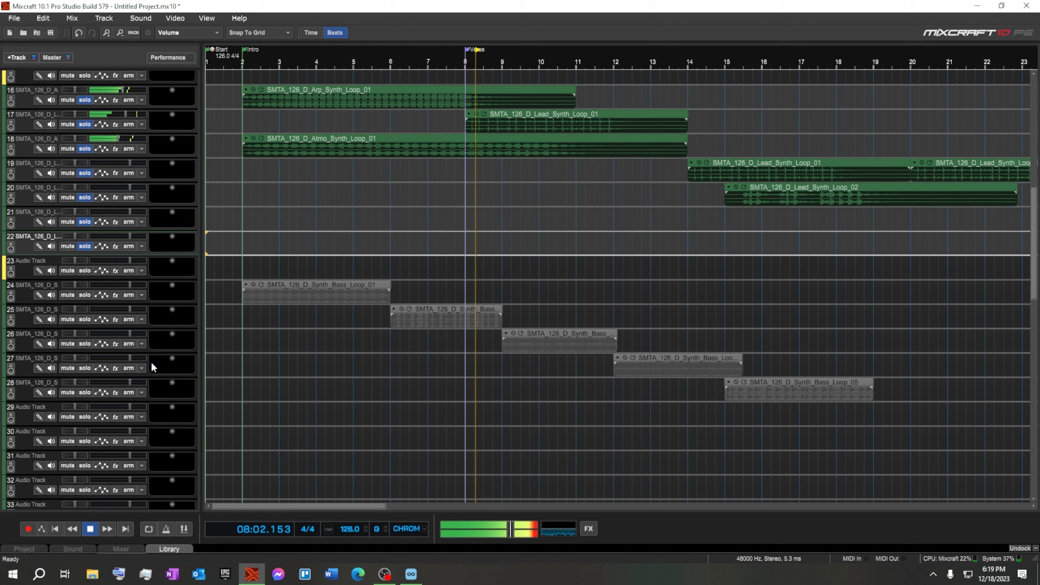
Step: Solo track 24, move its SMTA_126_D_Synth_Bass_Loop_01 clip to the Verse marker at measure 8, and play from just before it
click(84, 296)
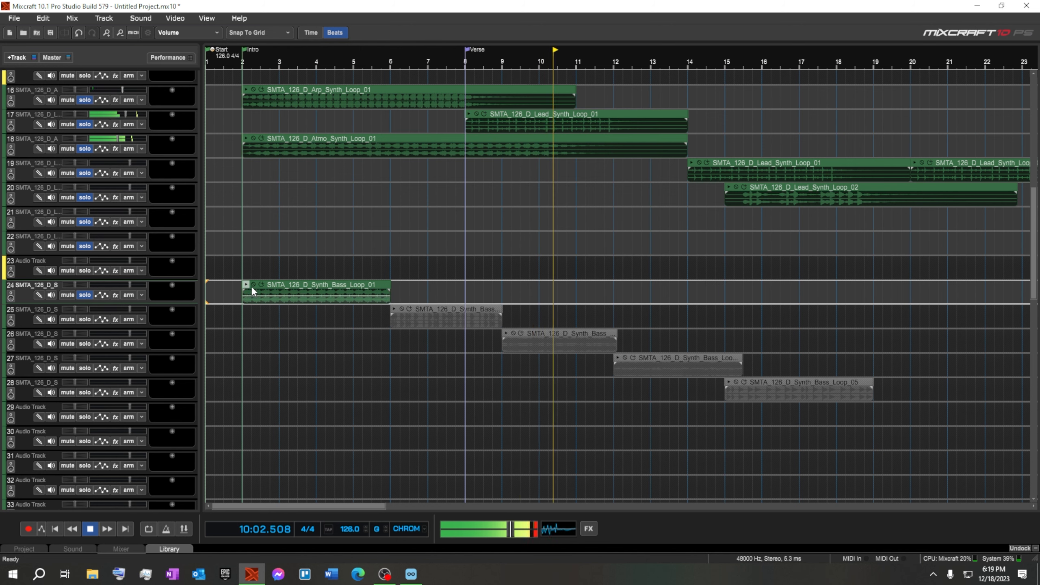
drag(336, 288, 596, 292)
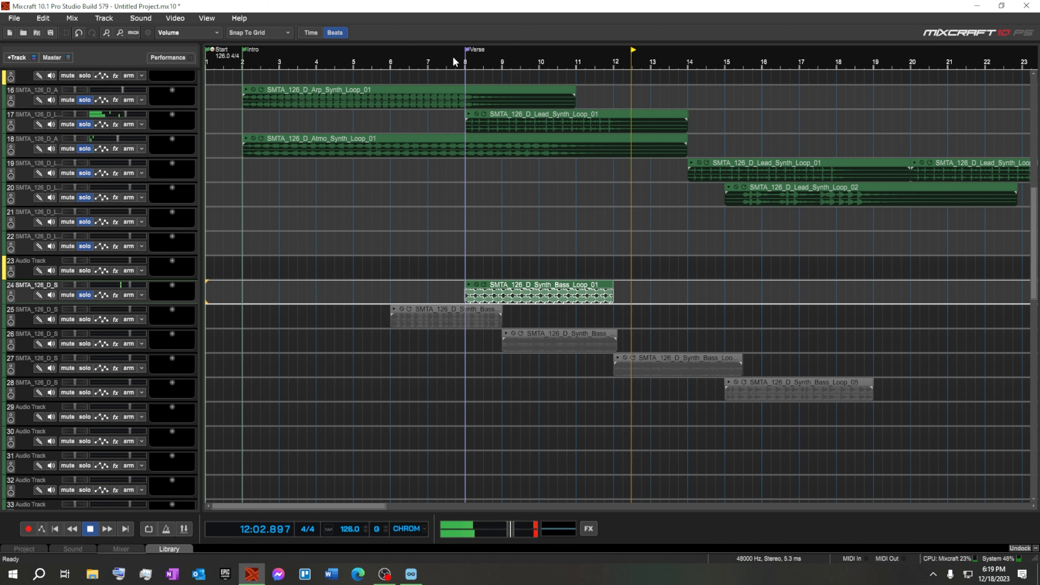
click(455, 71)
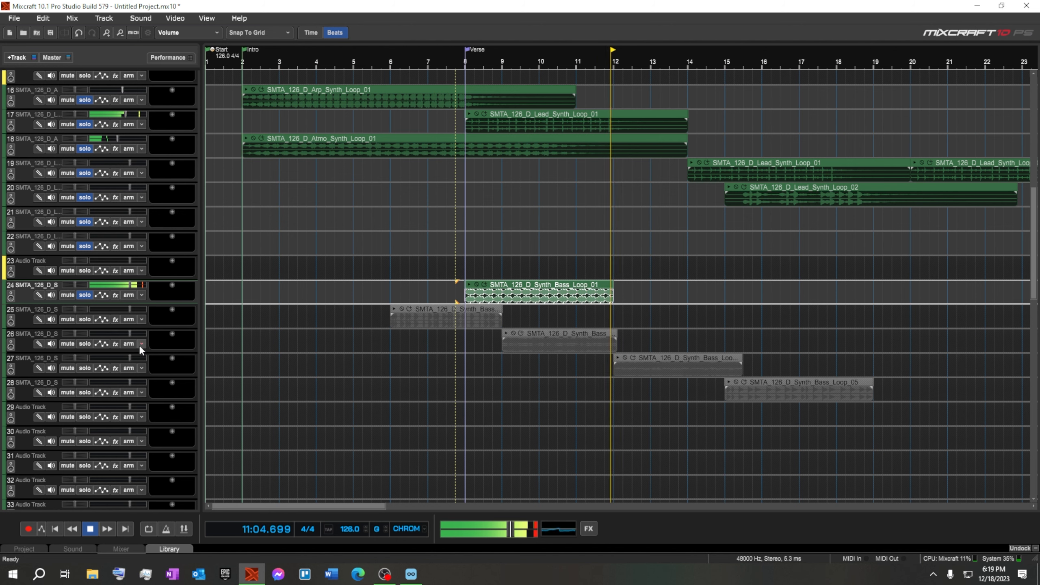
Step: Repeat the bass loops on tracks 24 and 25 from the Verse marker to the Chorus marker, with track 25 lowered to about -5.3 dB
click(84, 368)
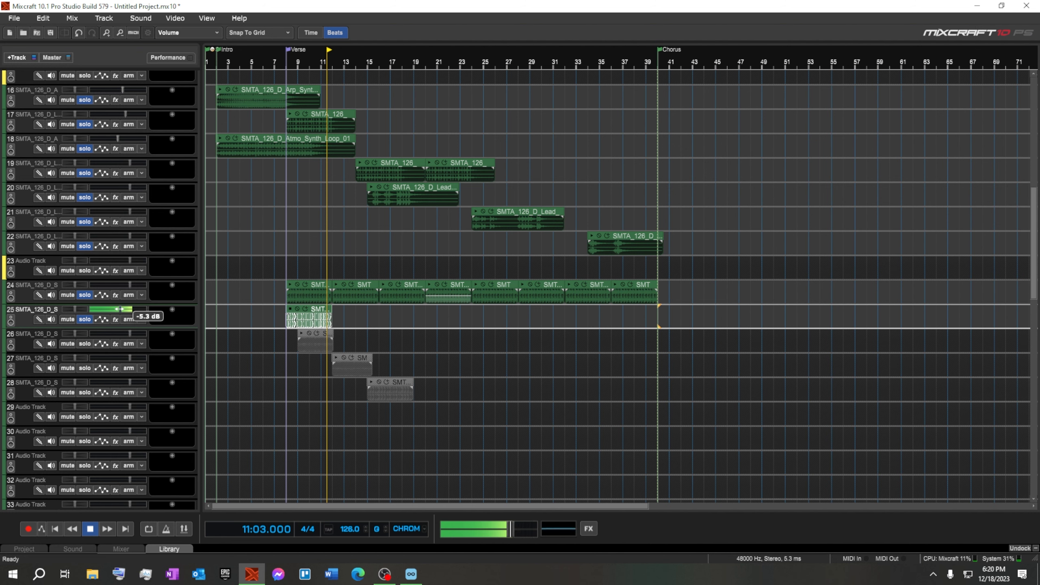
key(space)
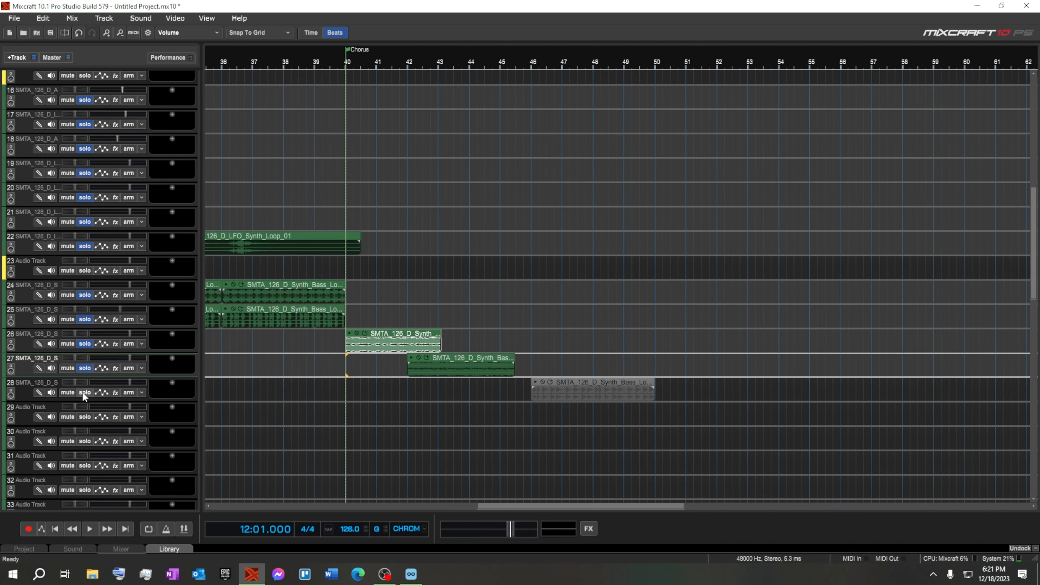
Step: Solo track 28, preview the bass clips on tracks 26 to 28, and align track 27's clip with the Chorus marker at measure 40
click(134, 382)
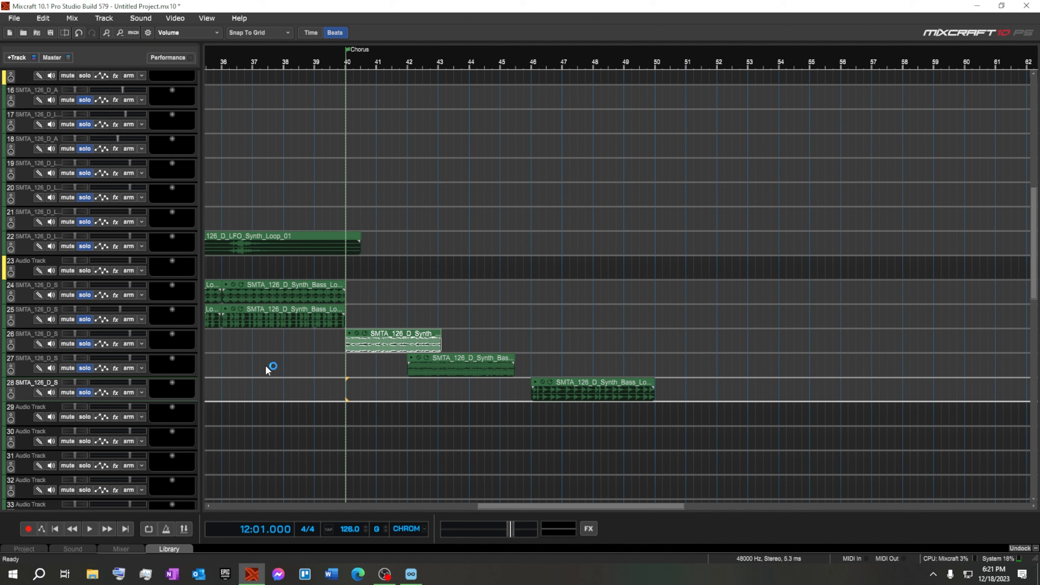
click(349, 338)
key(space)
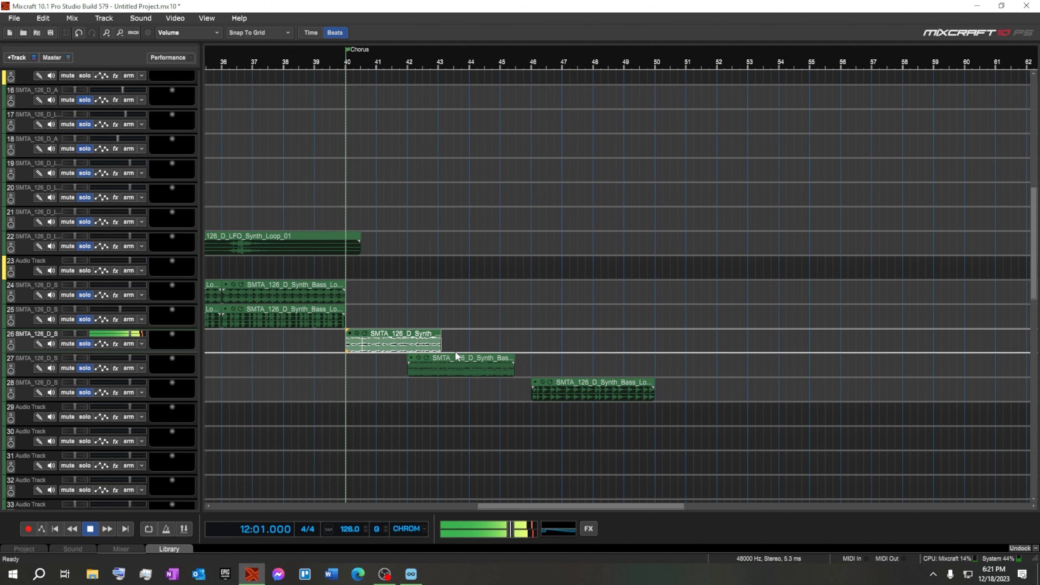
click(413, 359)
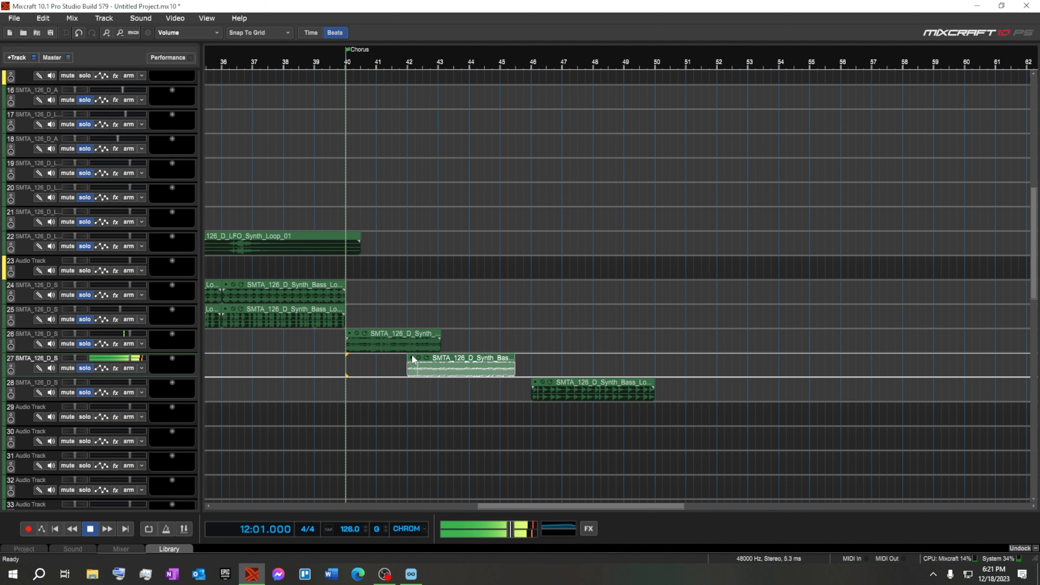
click(413, 359)
click(536, 384)
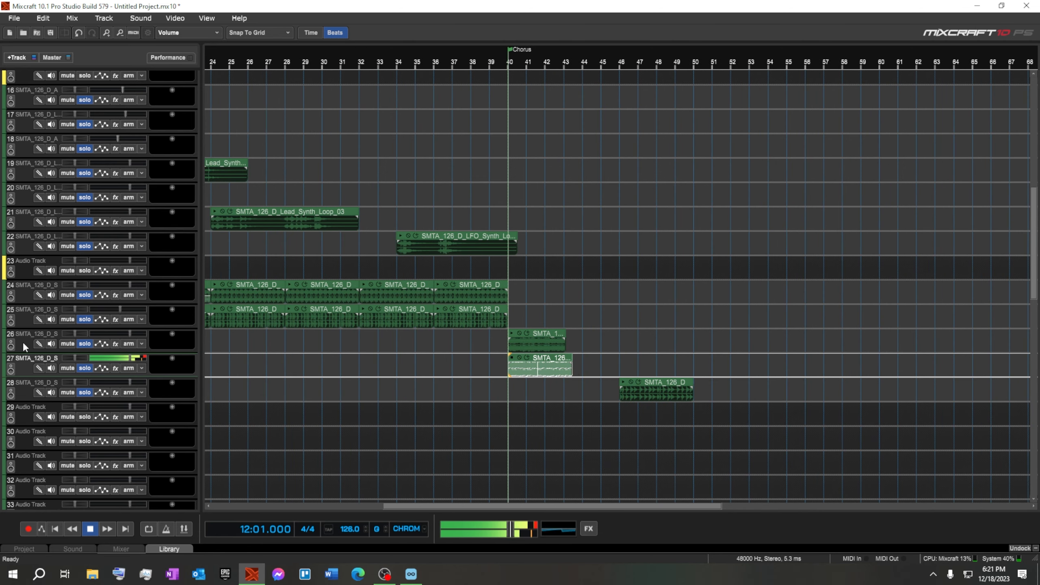
Step: Reorder bass tracks 26 to 28 so Synth Bass Loops 05, 04 and 03 follow each other, and repeat their clips from measure 40 to 68
drag(24, 346, 29, 392)
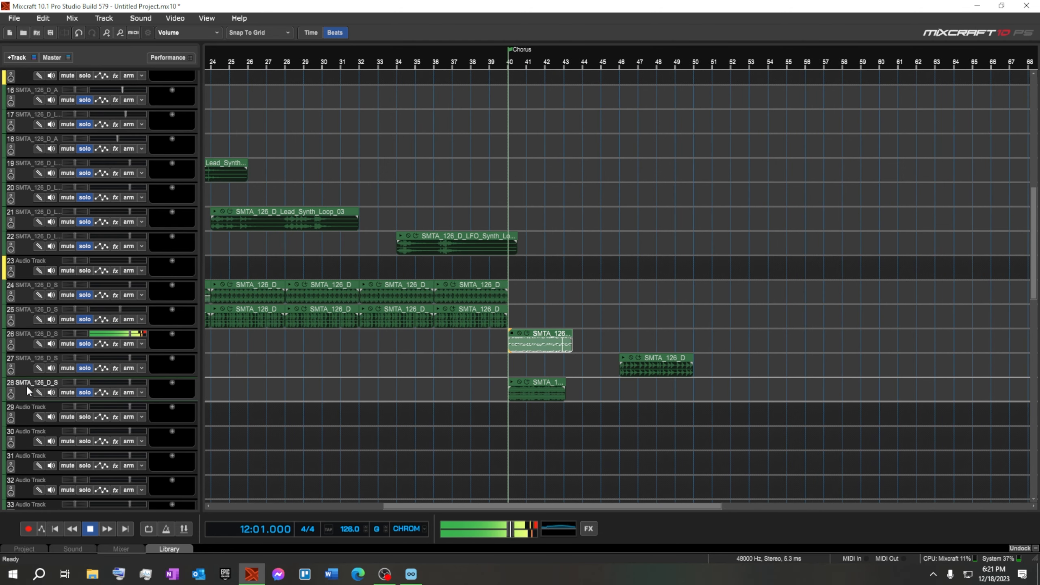
drag(18, 350, 18, 369)
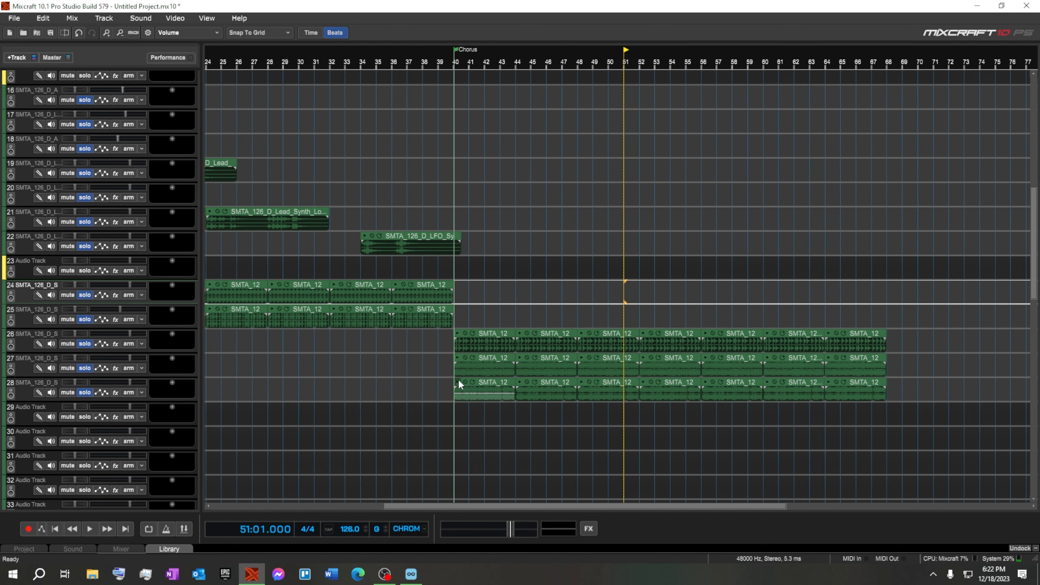
Step: Preview the first Chorus bass clips on tracks 27 and 28 and copy both to the Intro marker at measure 2
click(459, 384)
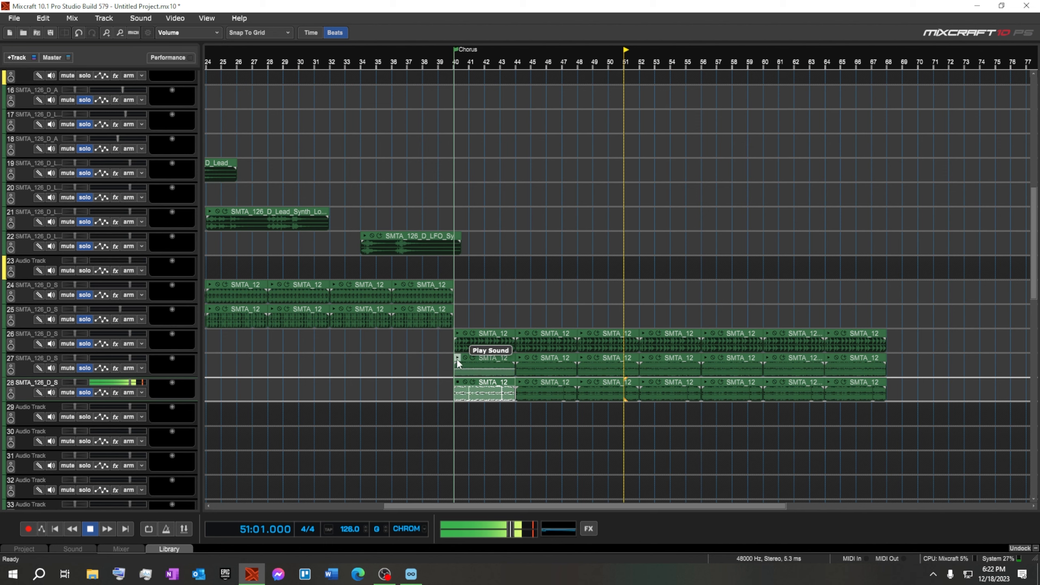
click(458, 362)
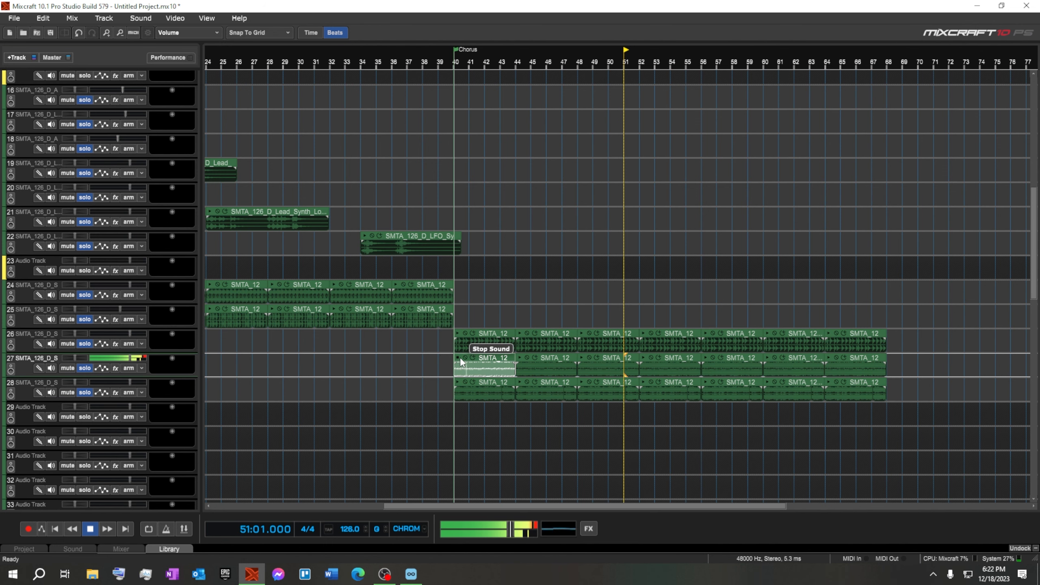
click(457, 360)
click(458, 384)
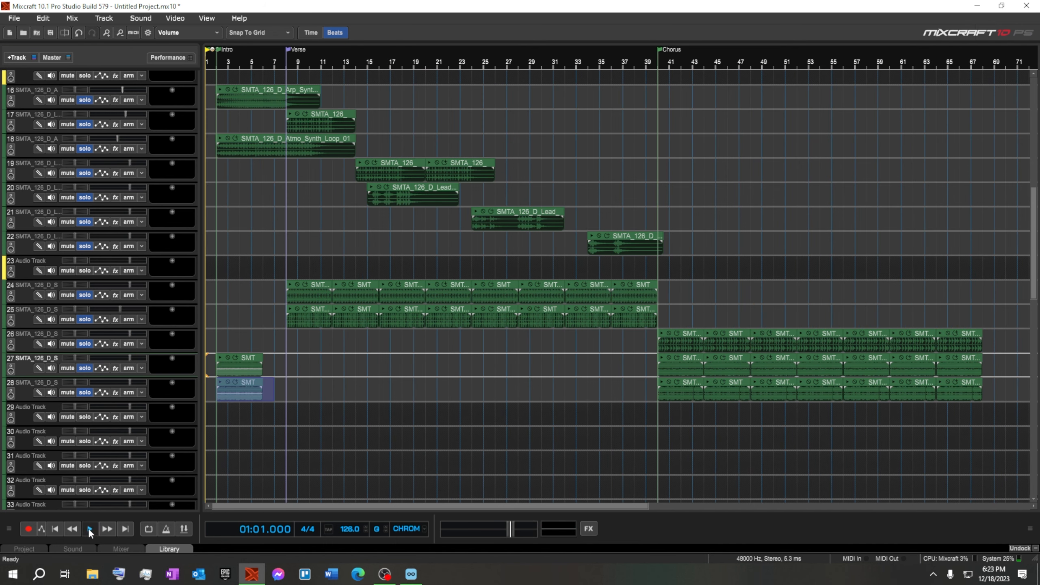
Step: Play the project from the start and lower the volumes of bass tracks 27 and 28 and atmosphere synth track 18
click(90, 529)
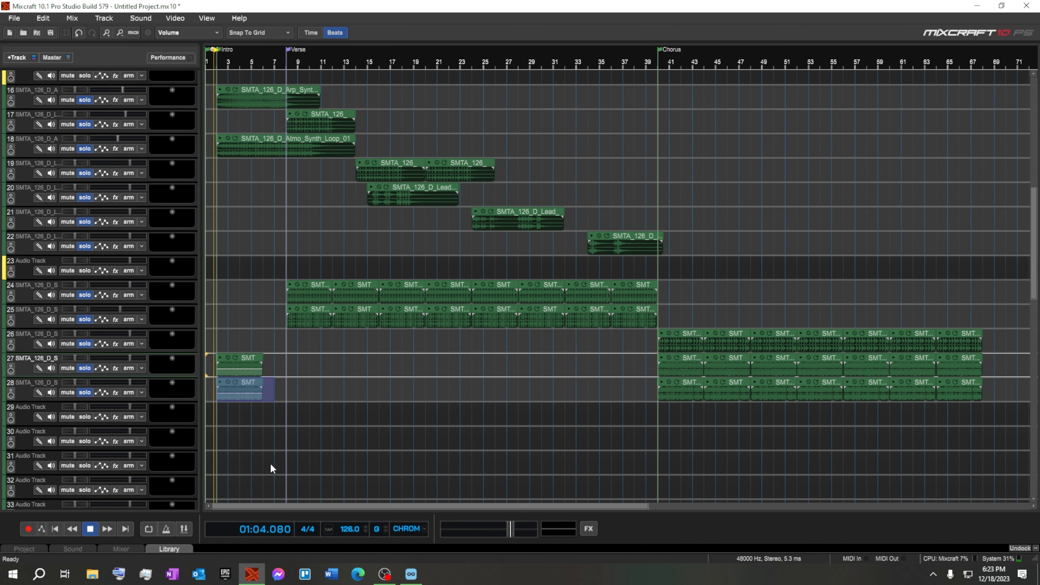
drag(131, 382, 114, 358)
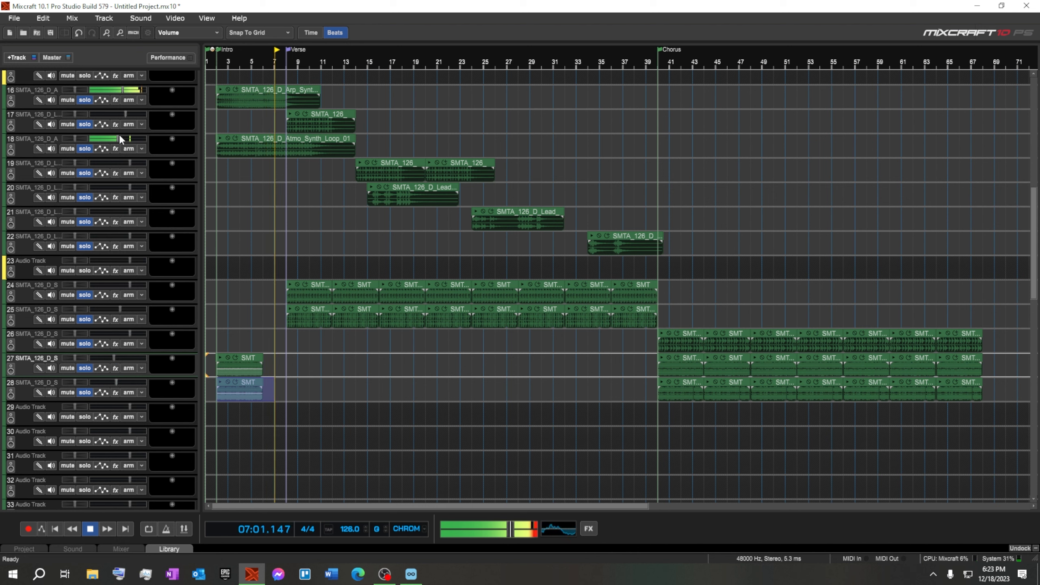
drag(119, 138, 107, 142)
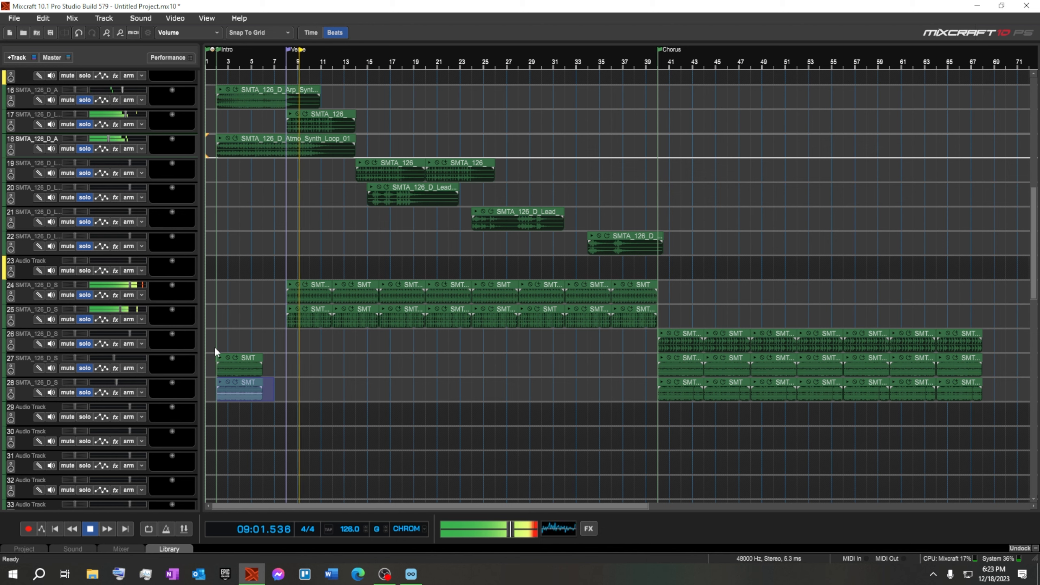
Step: Move the two Intro bass clips on tracks 27 and 28 to measure 4 so they end at the Verse marker
drag(214, 348, 271, 411)
drag(250, 357, 279, 362)
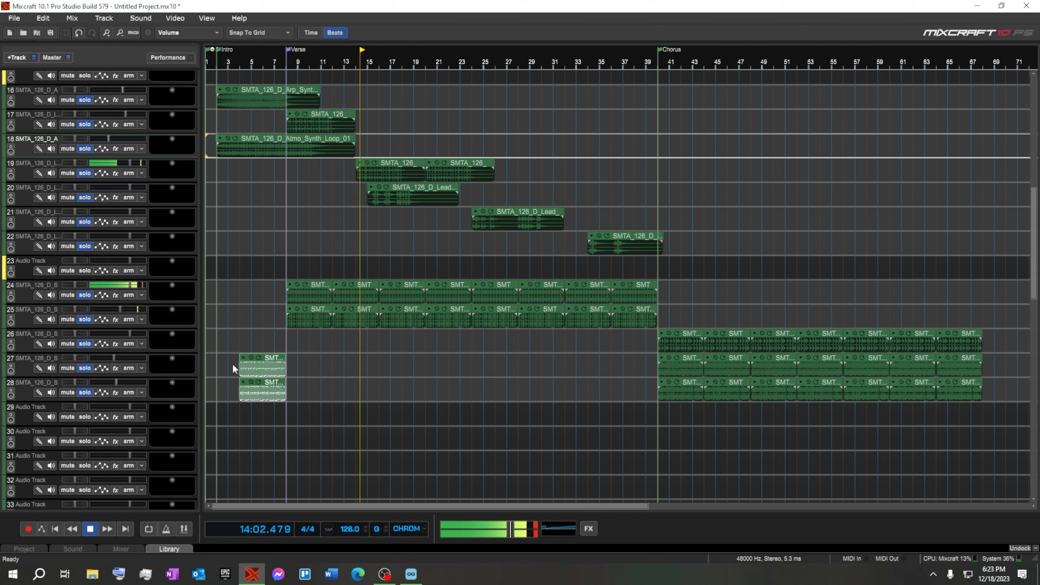
scroll(437, 386, down, 1)
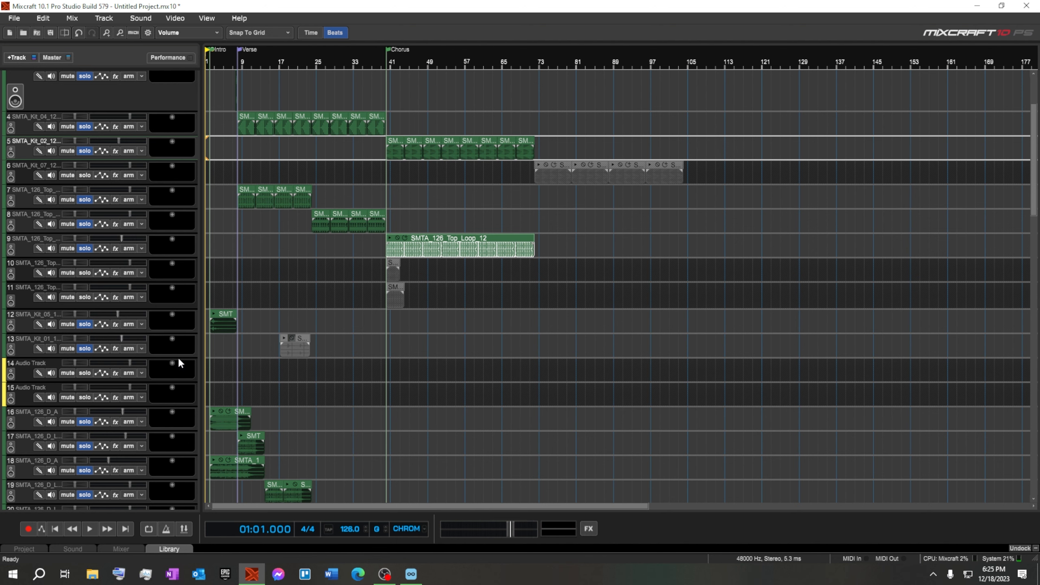
Step: Turn off solo on the Verse and Chorus bass tracks 24 to 28
scroll(353, 376, down, 2)
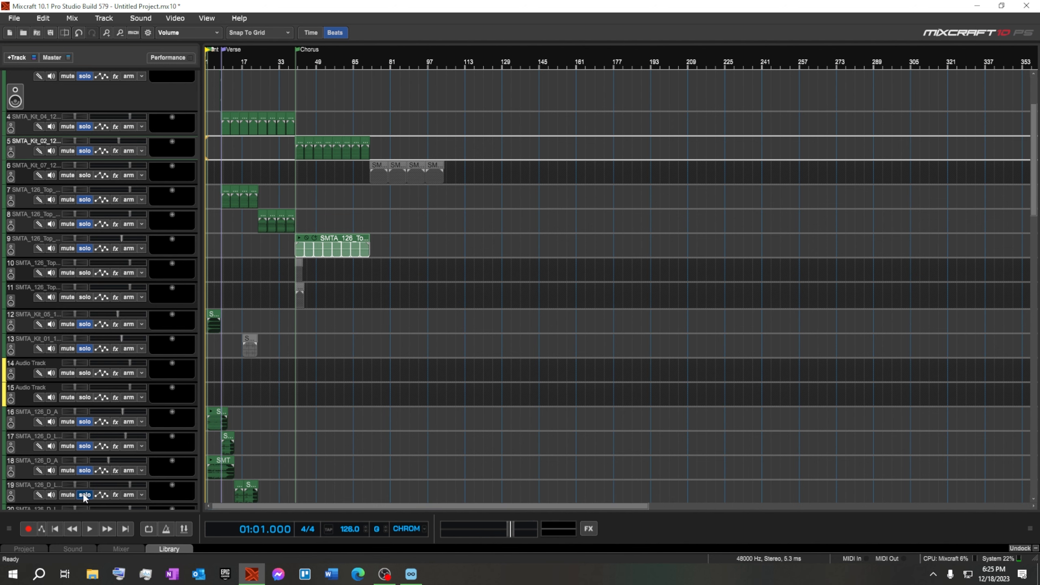
scroll(84, 495, down, 5)
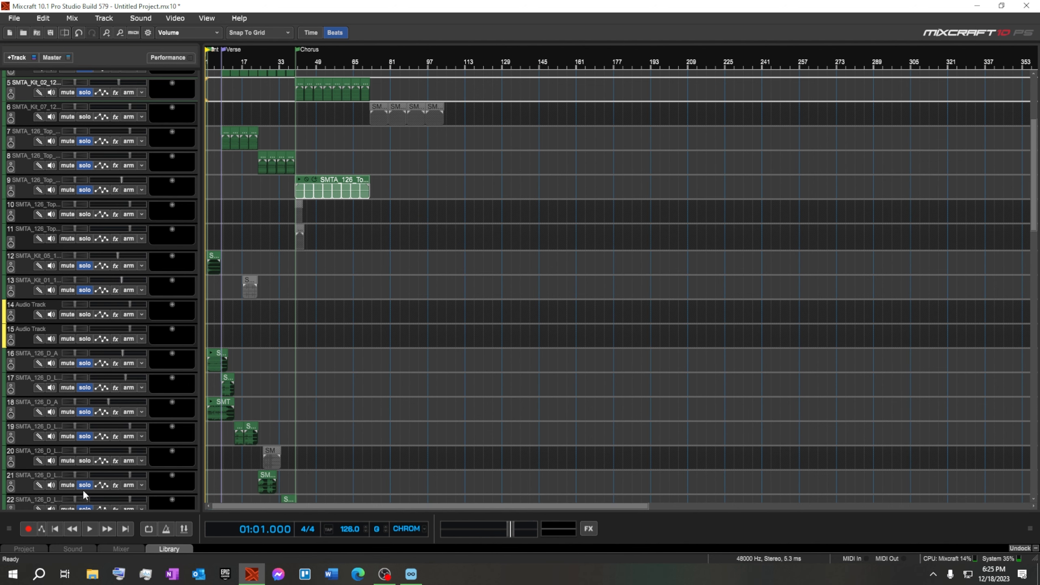
scroll(83, 494, down, 7)
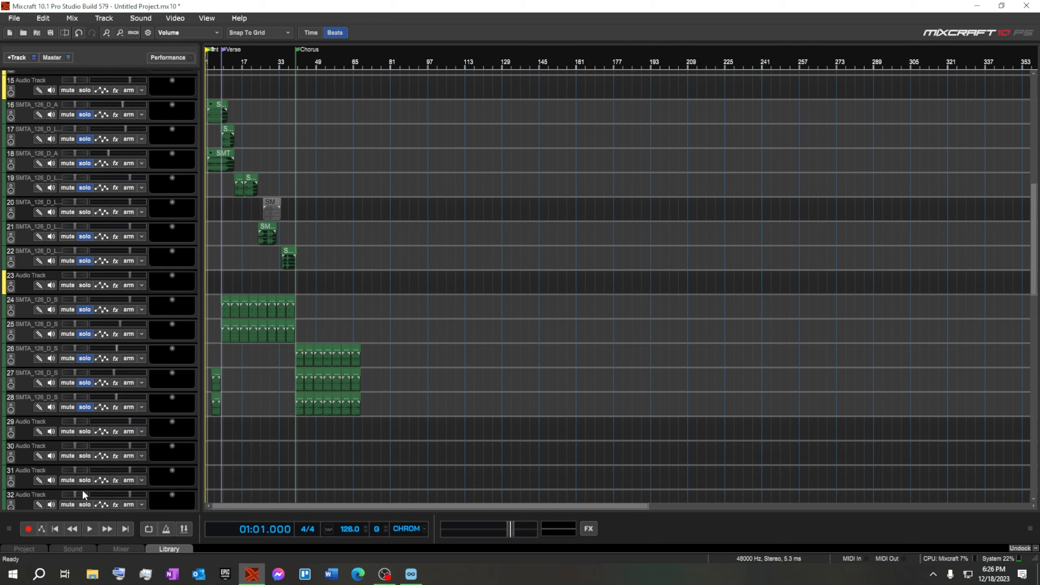
click(82, 408)
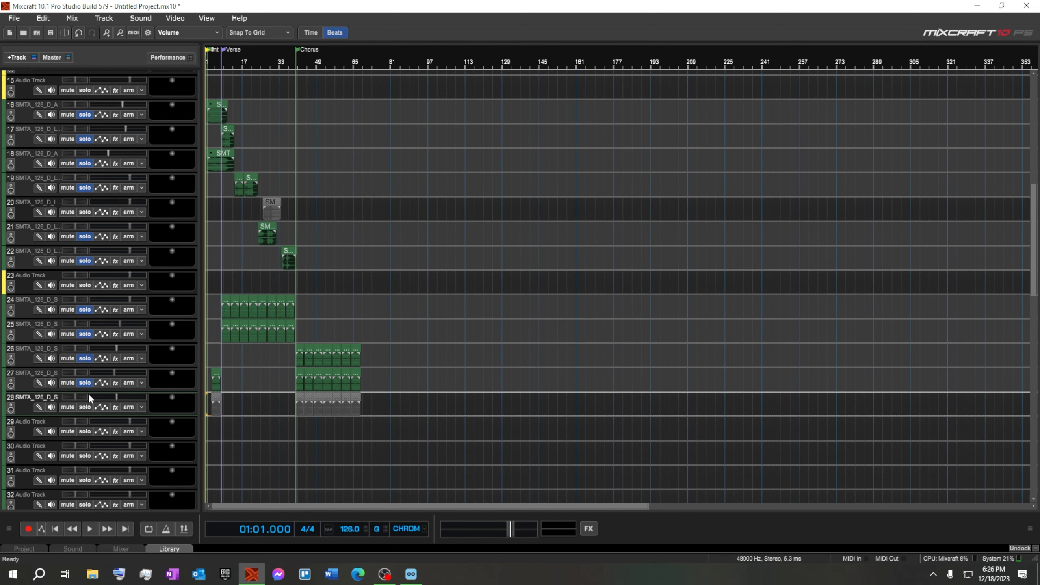
click(85, 383)
click(82, 359)
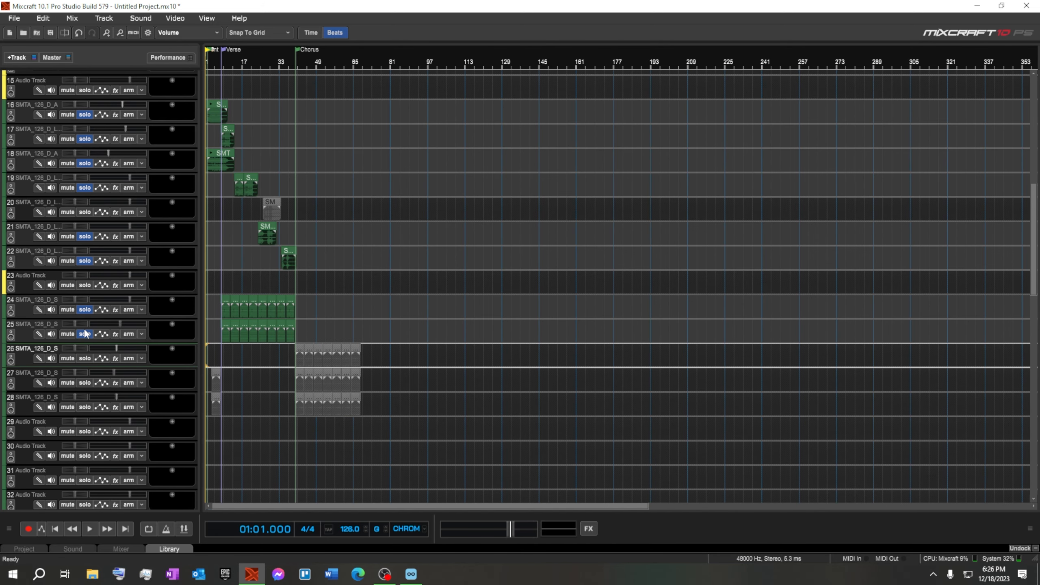
click(85, 334)
click(84, 310)
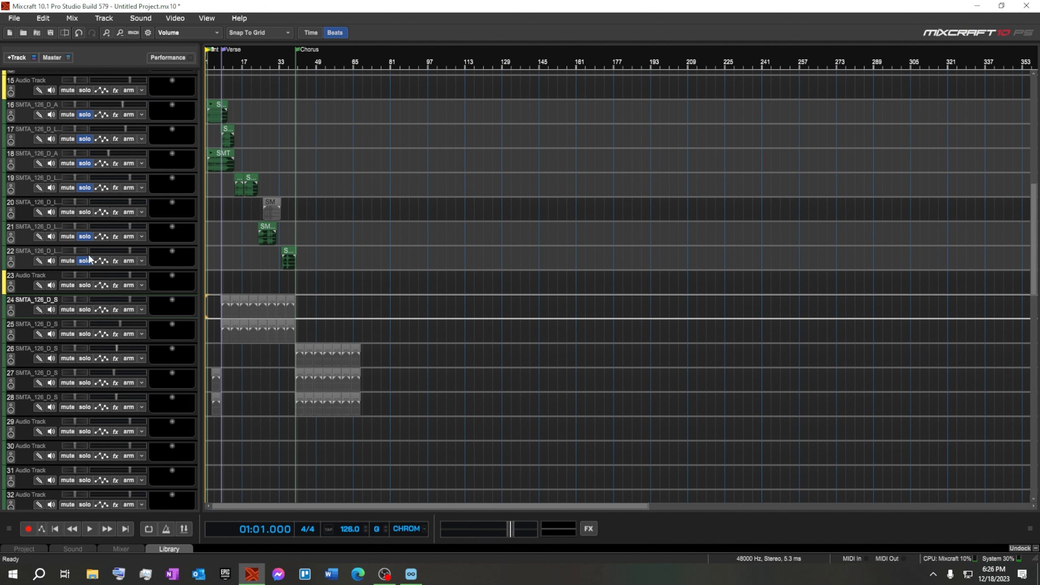
Step: Turn off solo on the synth and atmosphere tracks between 16 and 22
click(85, 260)
click(85, 236)
click(85, 188)
click(85, 163)
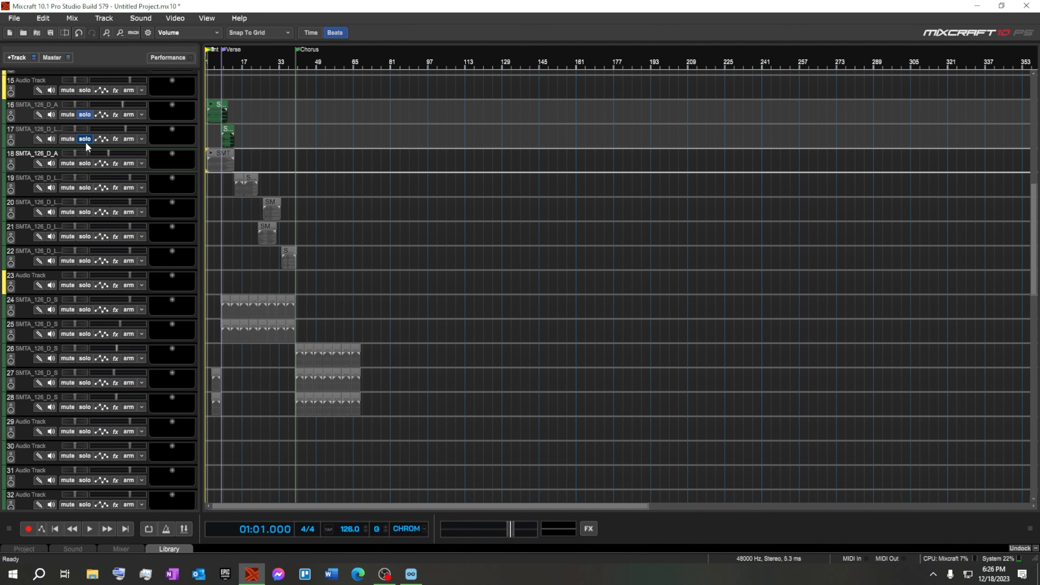
click(85, 139)
Step: Turn off solo on the remaining drum, top loop and percussion tracks, up to and including track 2
scroll(97, 130, up, 10)
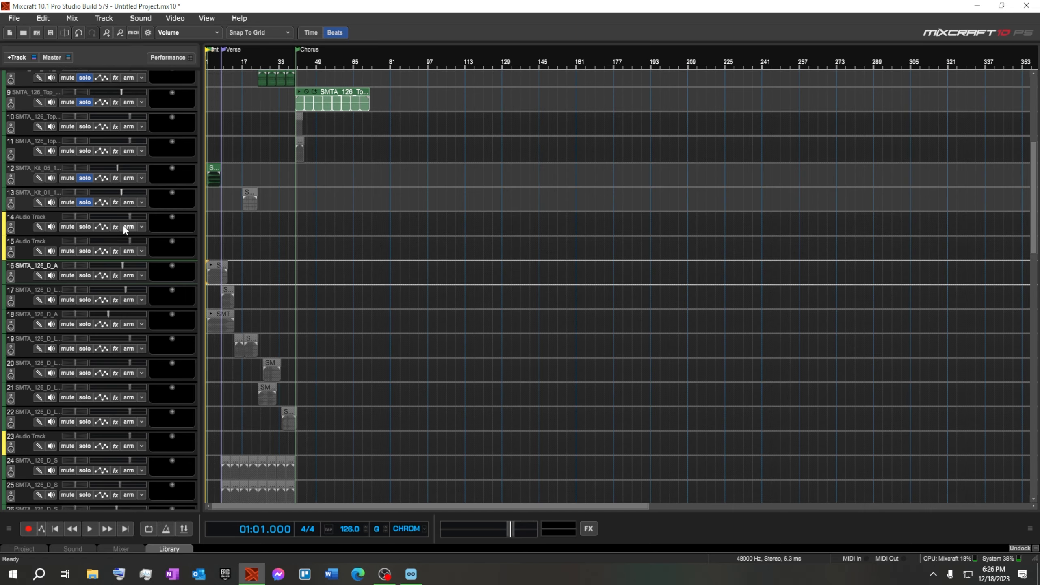
scroll(86, 175, up, 1)
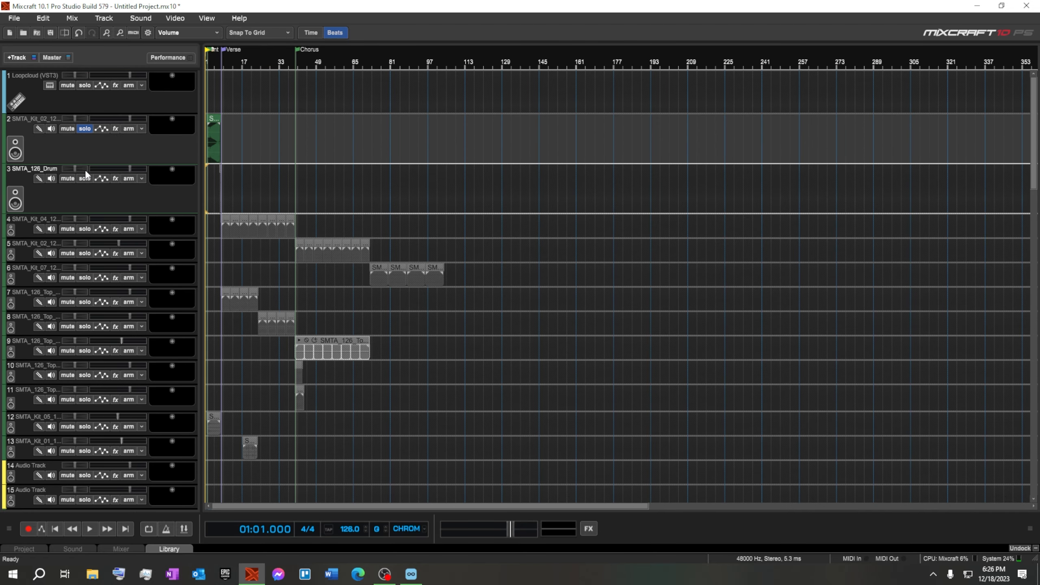
click(86, 129)
click(86, 129)
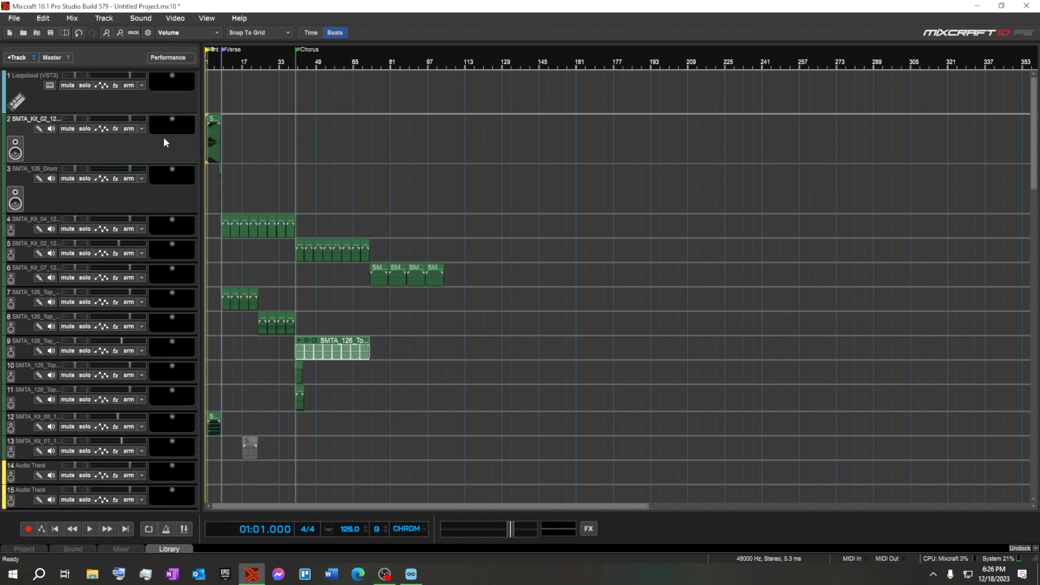
Step: Reduce the heights of drum tracks 2 and 3 in the track list
drag(182, 162, 183, 152)
drag(183, 201, 183, 191)
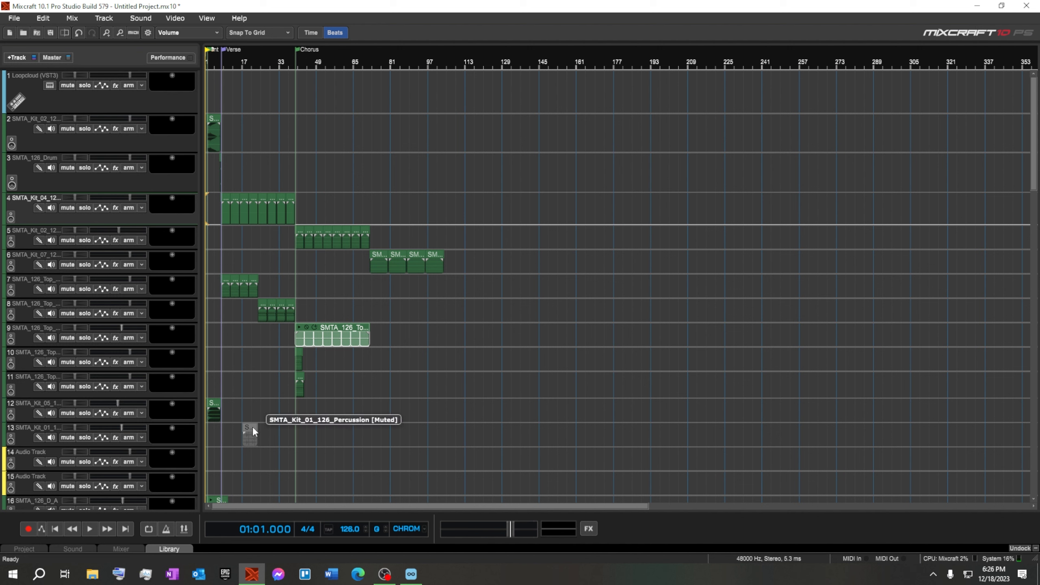